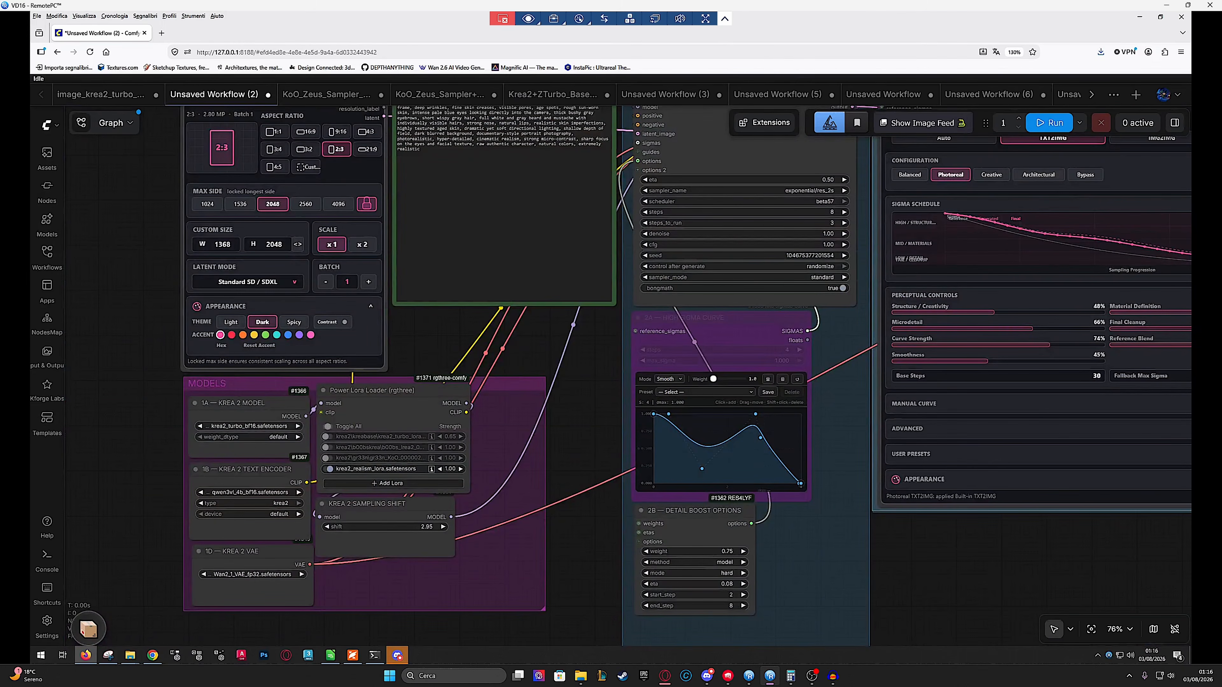
Examine the final TXT2IMG portrait in Unsaved Workflow (2) and the saved portrait in the image_krea2_turbo workflow
{"action": "left_click_drag", "start_coordinate": [1058, 563], "coordinate": [481, 540]}
{"action": "left_click_drag", "start_coordinate": [1078, 521], "coordinate": [855, 623]}
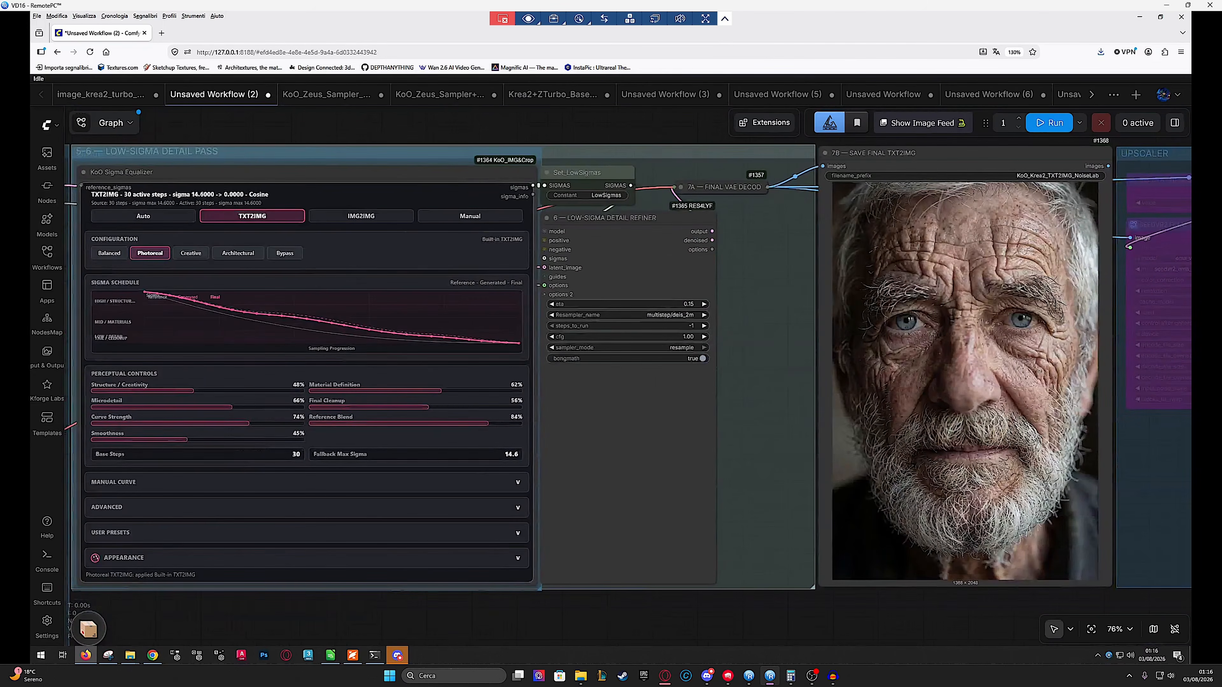
{"action": "left_click", "coordinate": [112, 95]}
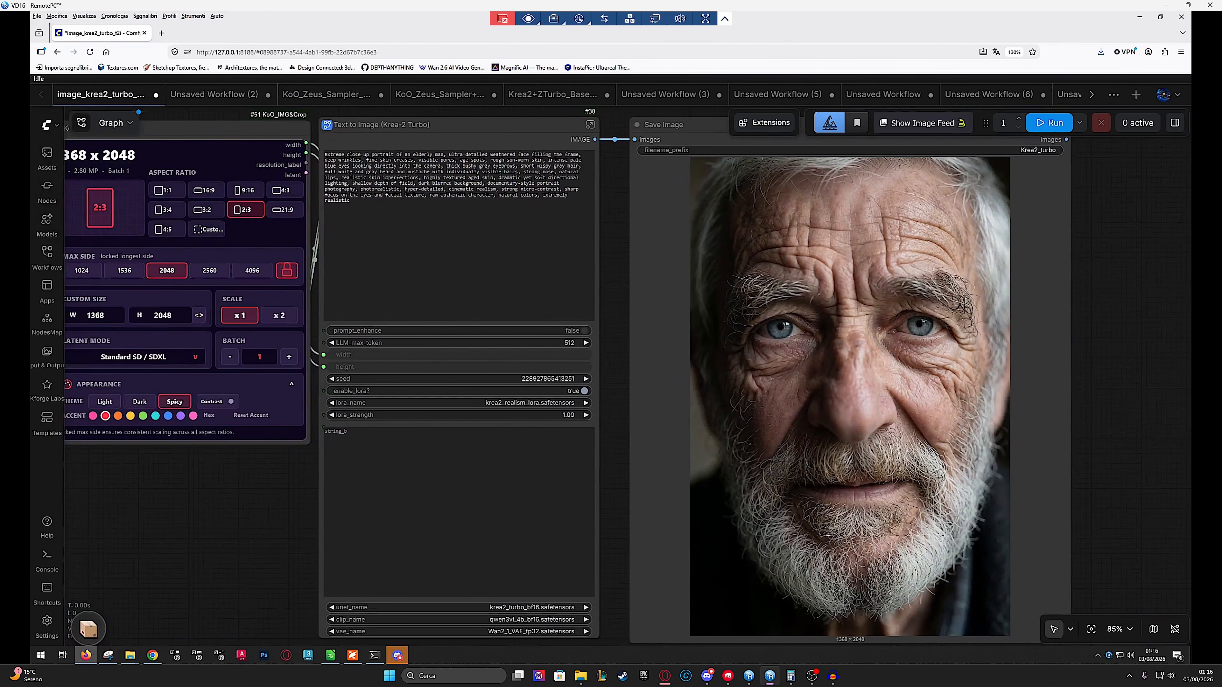
{"action": "left_click_drag", "start_coordinate": [764, 385], "coordinate": [735, 395]}
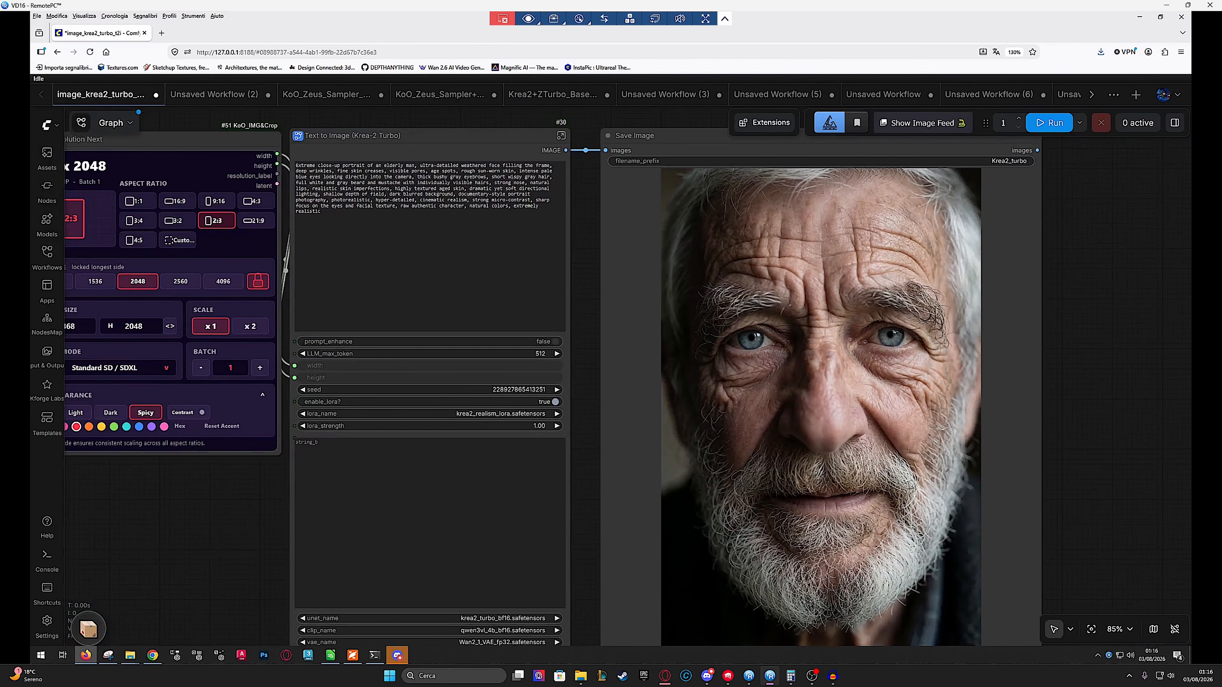
{"action": "left_click_drag", "start_coordinate": [821, 358], "coordinate": [822, 348]}
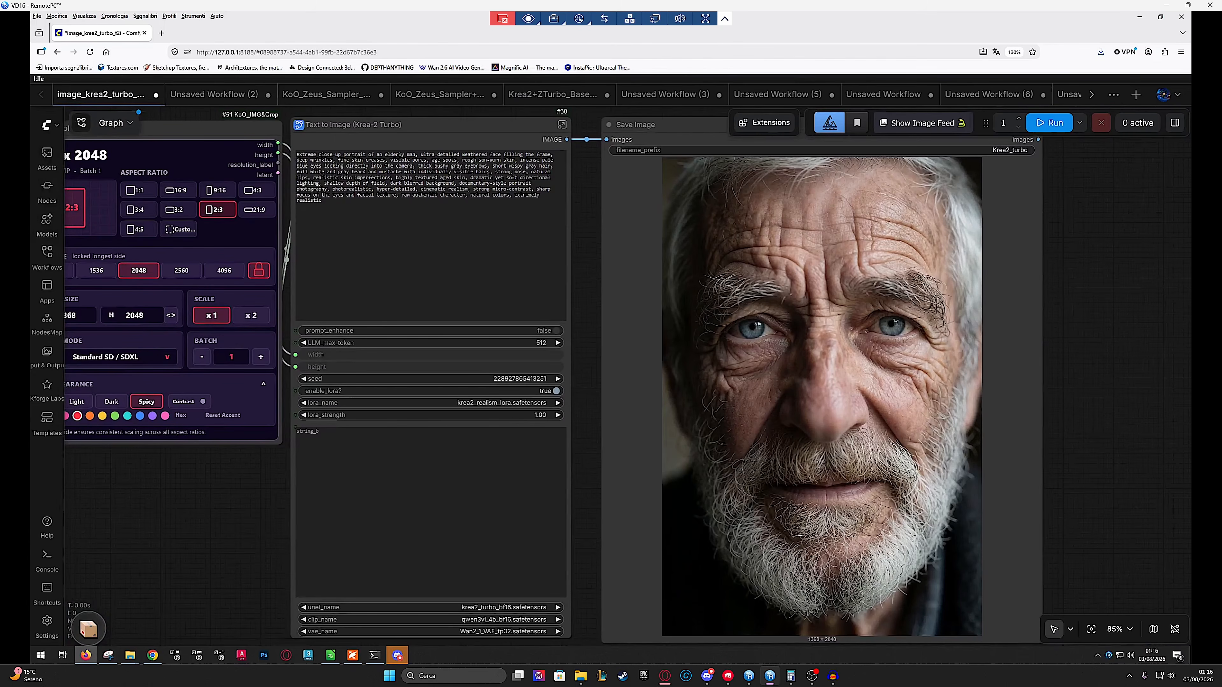
{"action": "left_click_drag", "start_coordinate": [866, 371], "coordinate": [854, 367]}
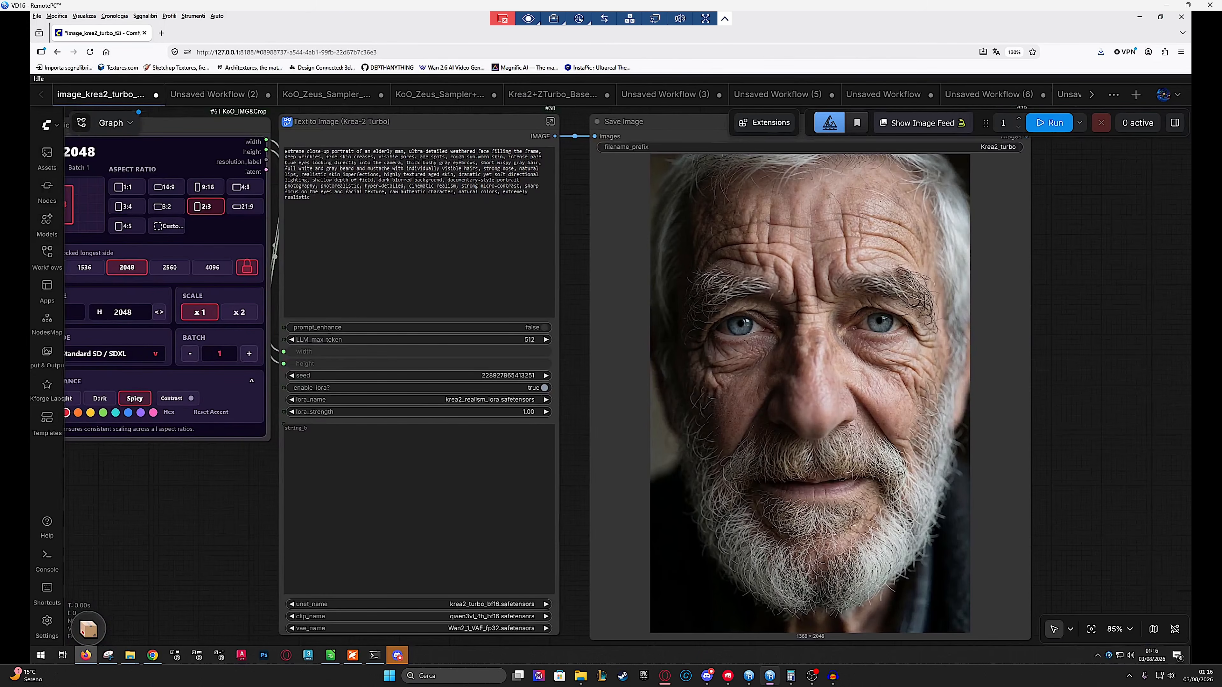
{"action": "scroll", "coordinate": [721, 345], "scroll_direction": "up", "scroll_amount": 2}
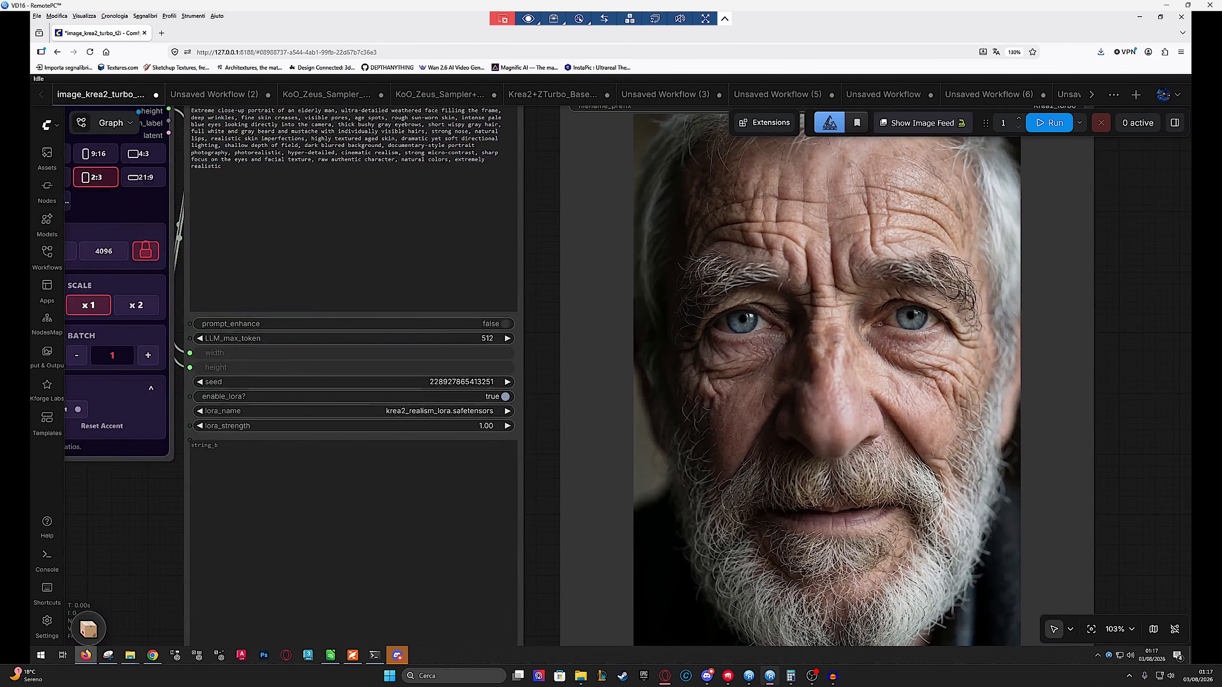
{"action": "left_click_drag", "start_coordinate": [787, 340], "coordinate": [766, 340]}
{"action": "scroll", "coordinate": [782, 334], "scroll_direction": "down", "scroll_amount": 2}
Return to Unsaved Workflow (2) and inspect the skin and eye detail of the final TXT2IMG portrait up close
{"action": "left_click", "coordinate": [204, 99]}
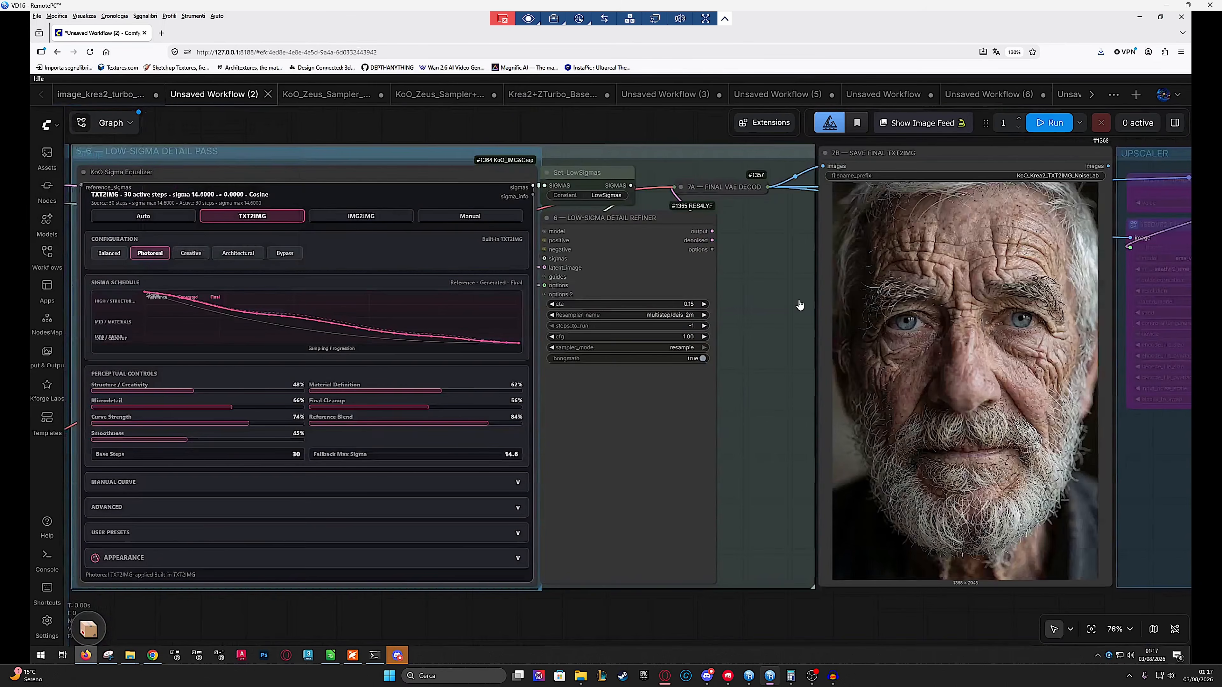
{"action": "scroll", "coordinate": [878, 337], "scroll_direction": "up", "scroll_amount": 2}
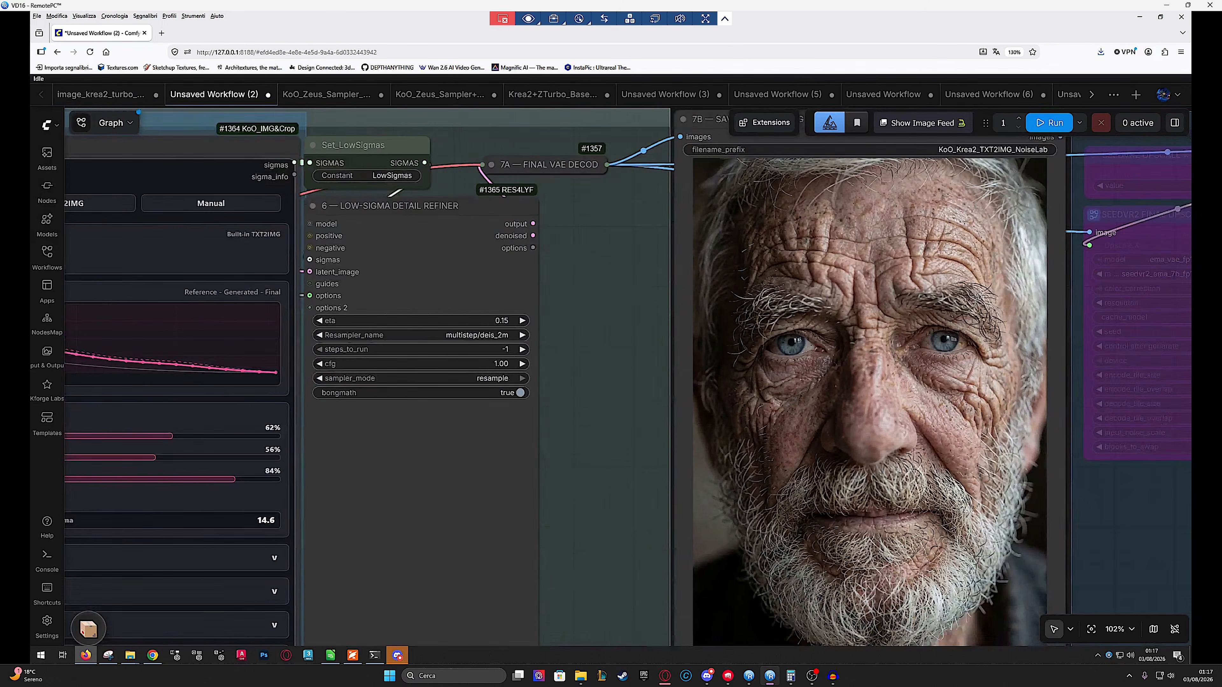
{"action": "scroll", "coordinate": [828, 165], "scroll_direction": "up", "scroll_amount": 4}
{"action": "scroll", "coordinate": [910, 225], "scroll_direction": "up", "scroll_amount": 2}
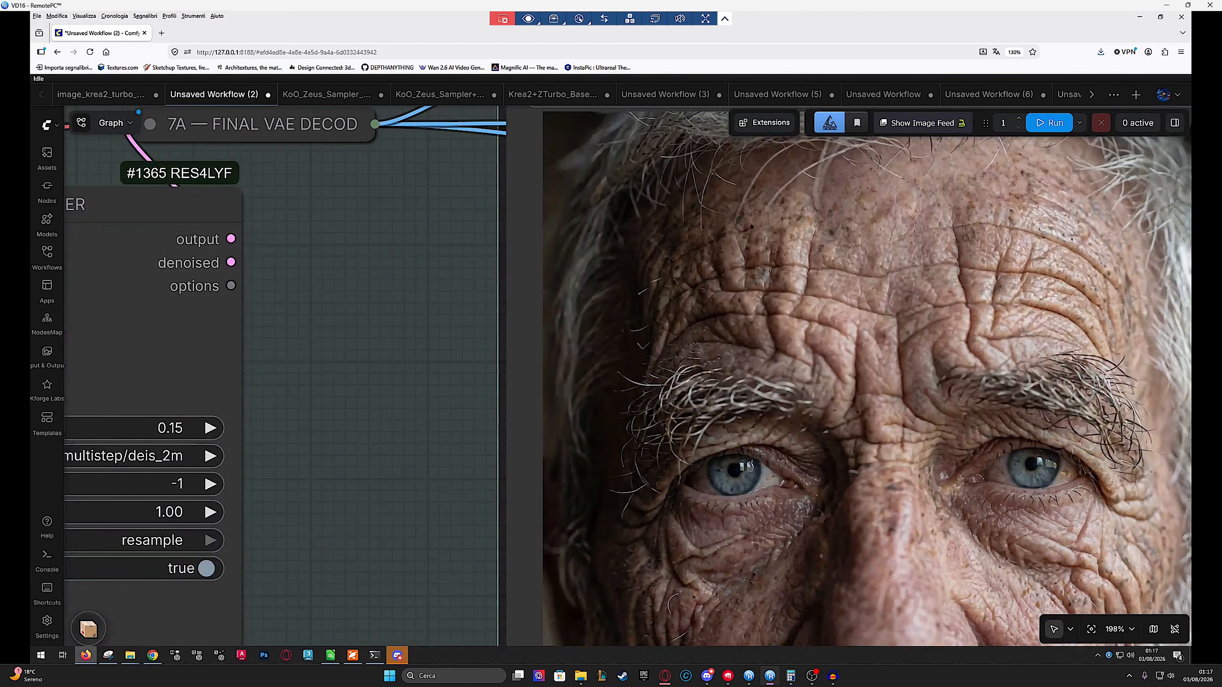
{"action": "scroll", "coordinate": [789, 236], "scroll_direction": "down", "scroll_amount": 8}
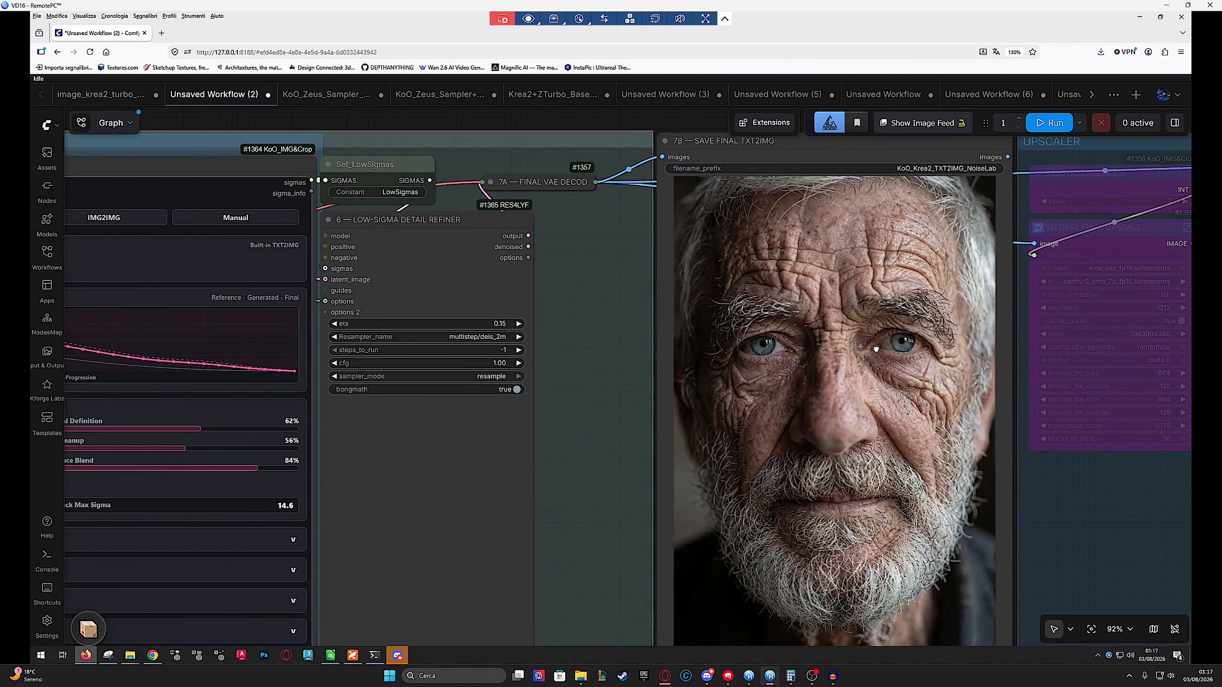
{"action": "left_click_drag", "start_coordinate": [876, 349], "coordinate": [872, 330]}
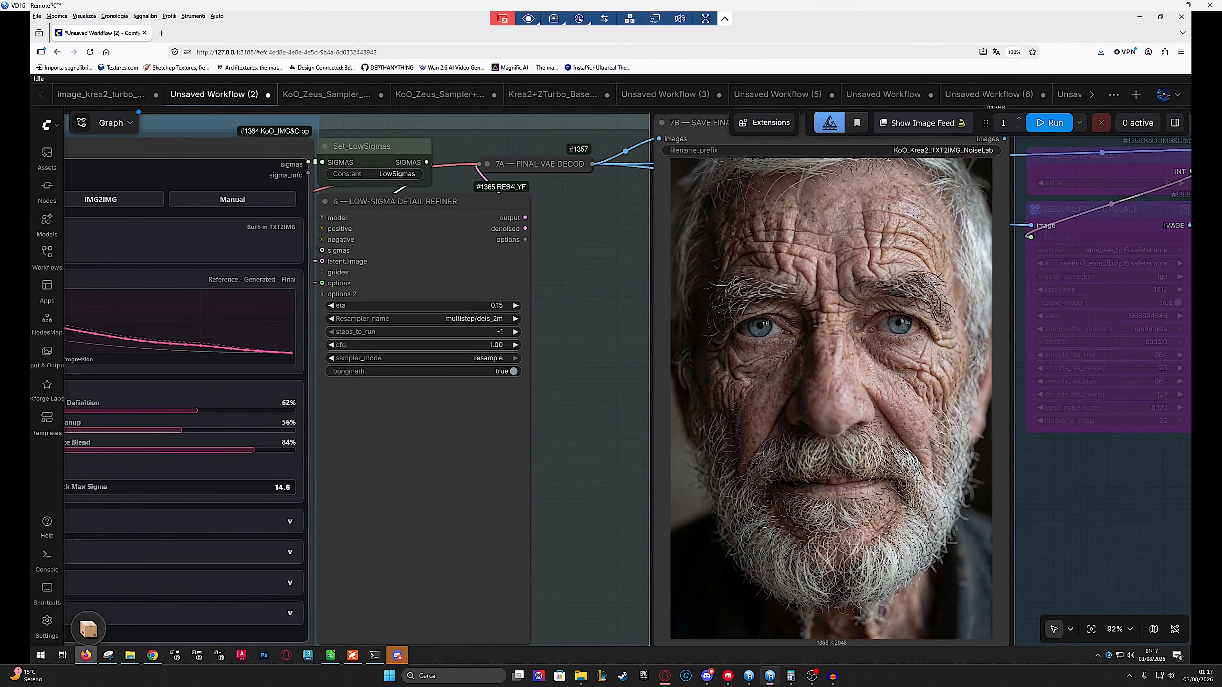
Compare the output portraits of the image_krea2_turbo, Unsaved Workflow (2) and KoO_Zeus_Sampler workflows
{"action": "left_click", "coordinate": [134, 102]}
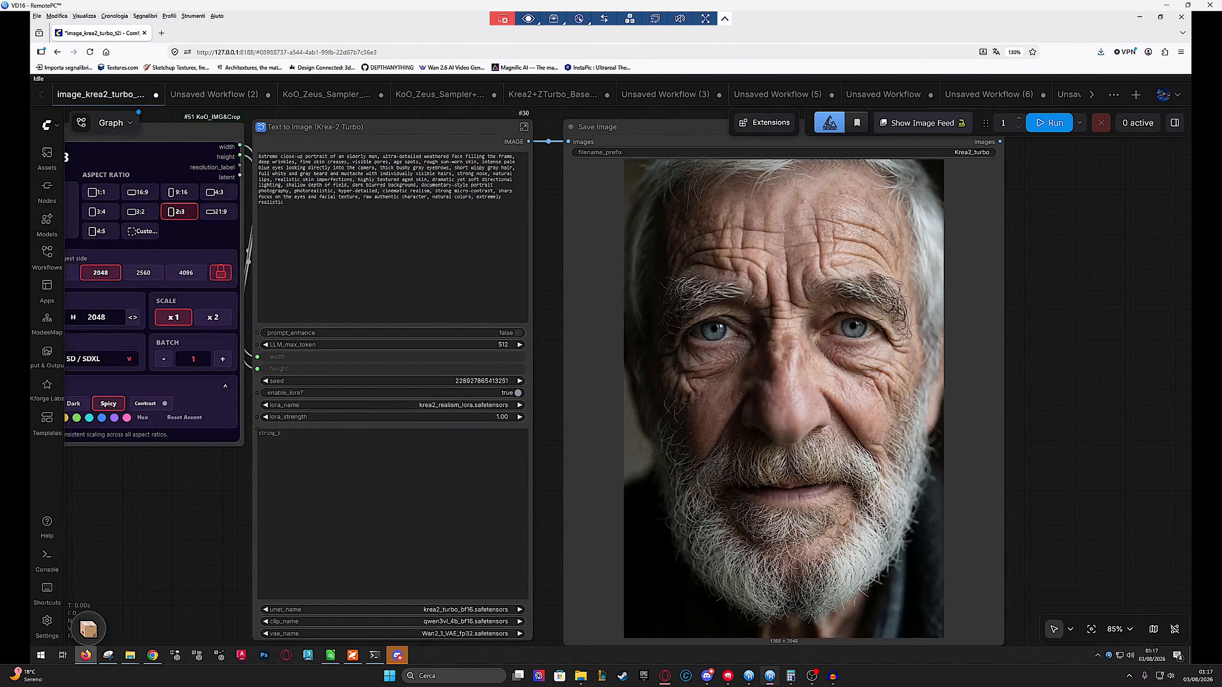
{"action": "left_click_drag", "start_coordinate": [789, 371], "coordinate": [765, 372]}
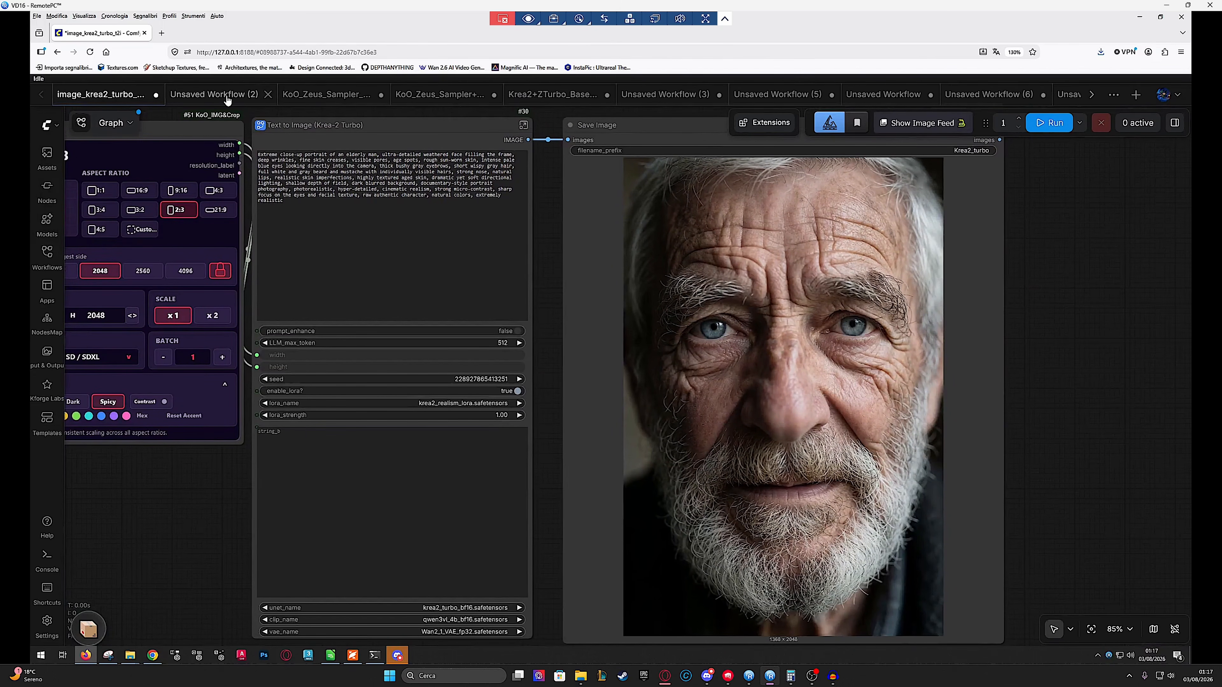
{"action": "left_click", "coordinate": [215, 95]}
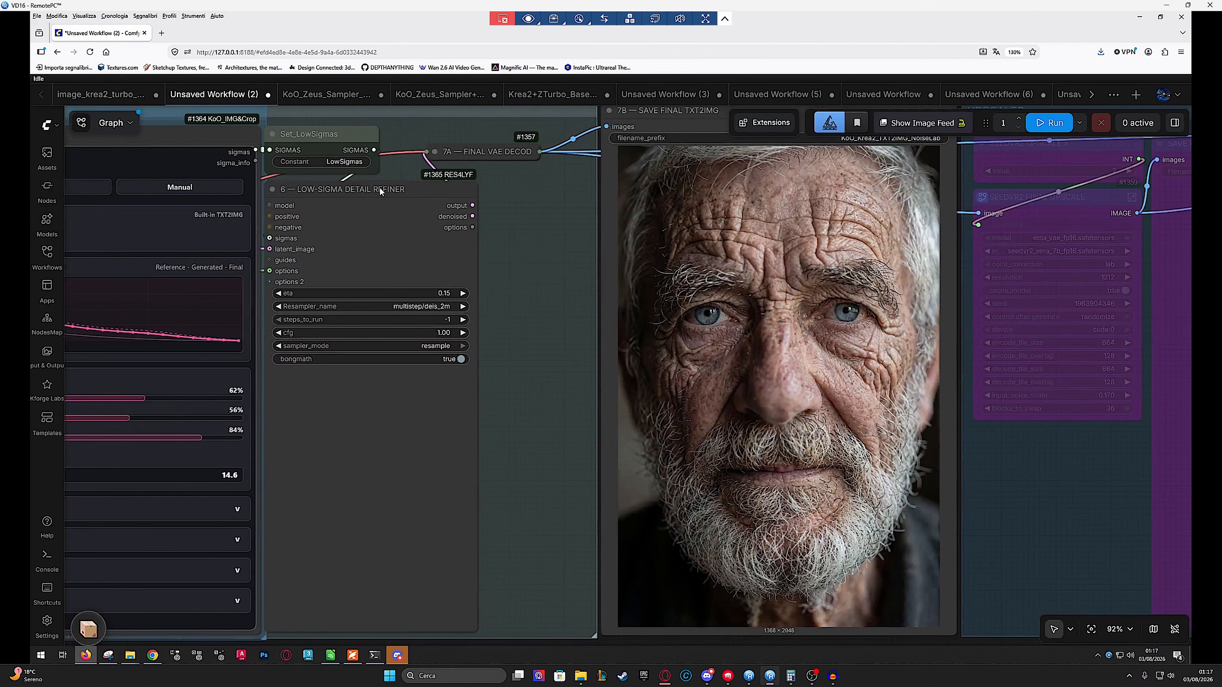
{"action": "left_click", "coordinate": [326, 94]}
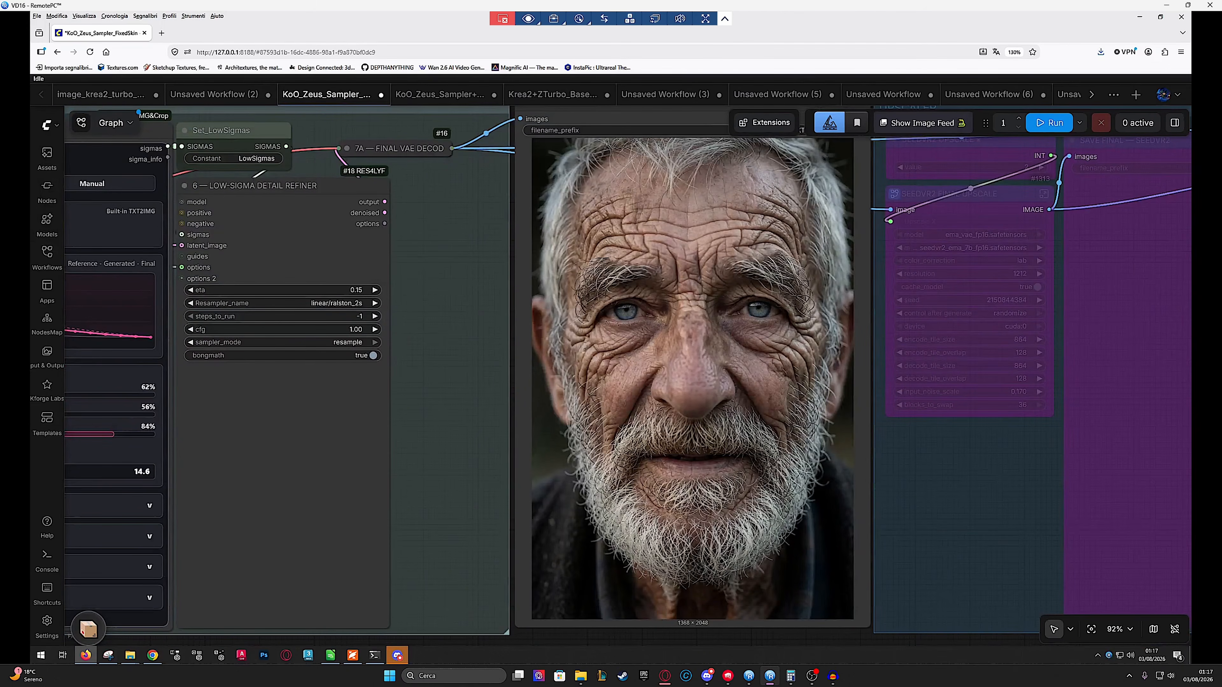
{"action": "left_click_drag", "start_coordinate": [736, 314], "coordinate": [748, 323]}
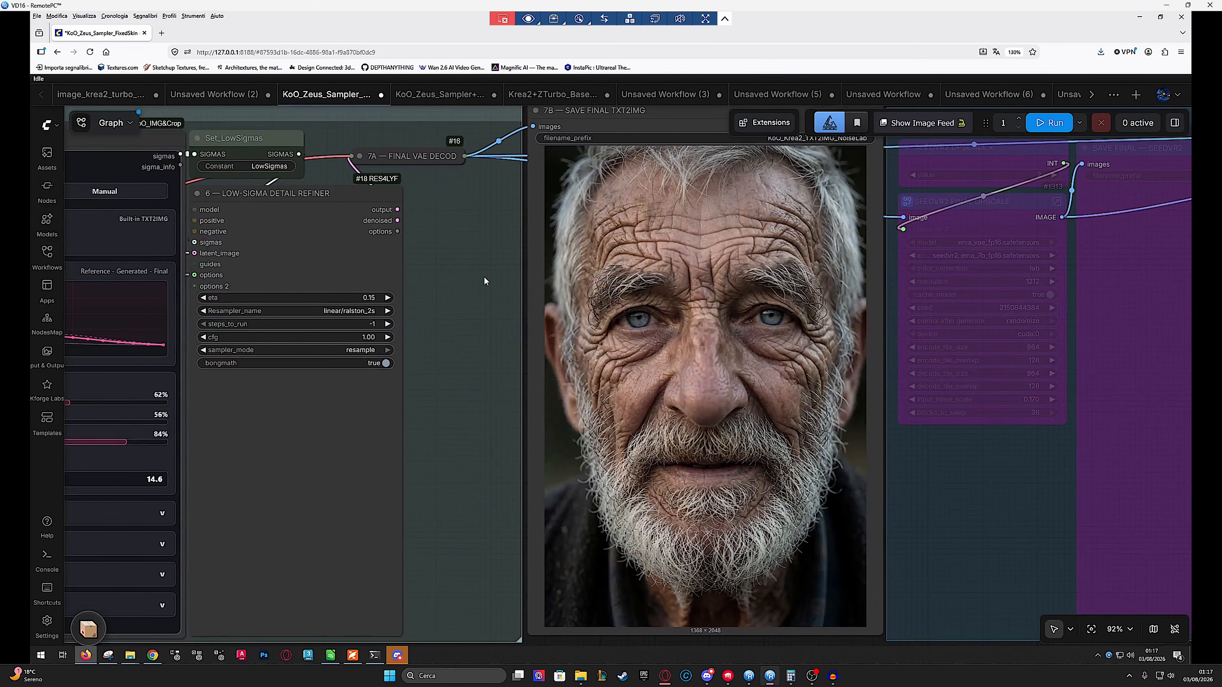
Reopen Unsaved Workflow (2) and bring its resolution, prompt and model nodes into view
{"action": "left_click", "coordinate": [220, 94]}
{"action": "scroll", "coordinate": [580, 474], "scroll_direction": "down", "scroll_amount": 8}
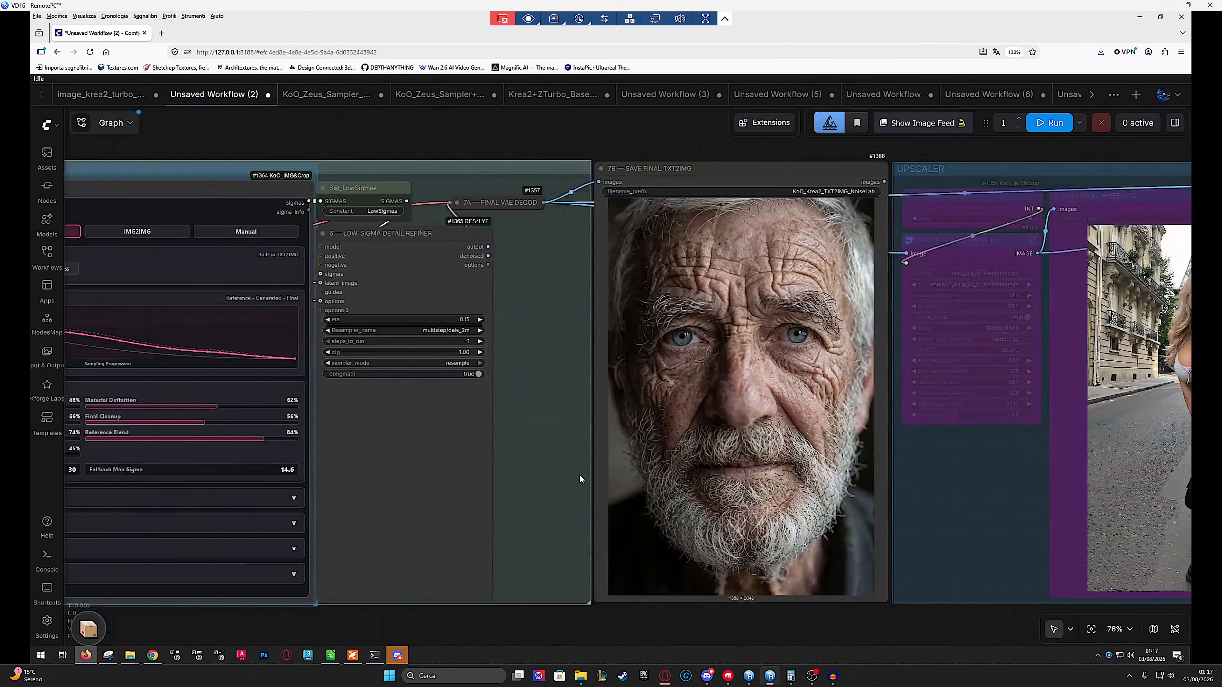
{"action": "left_click_drag", "start_coordinate": [579, 474], "coordinate": [914, 445]}
{"action": "scroll", "coordinate": [537, 436], "scroll_direction": "up", "scroll_amount": 7}
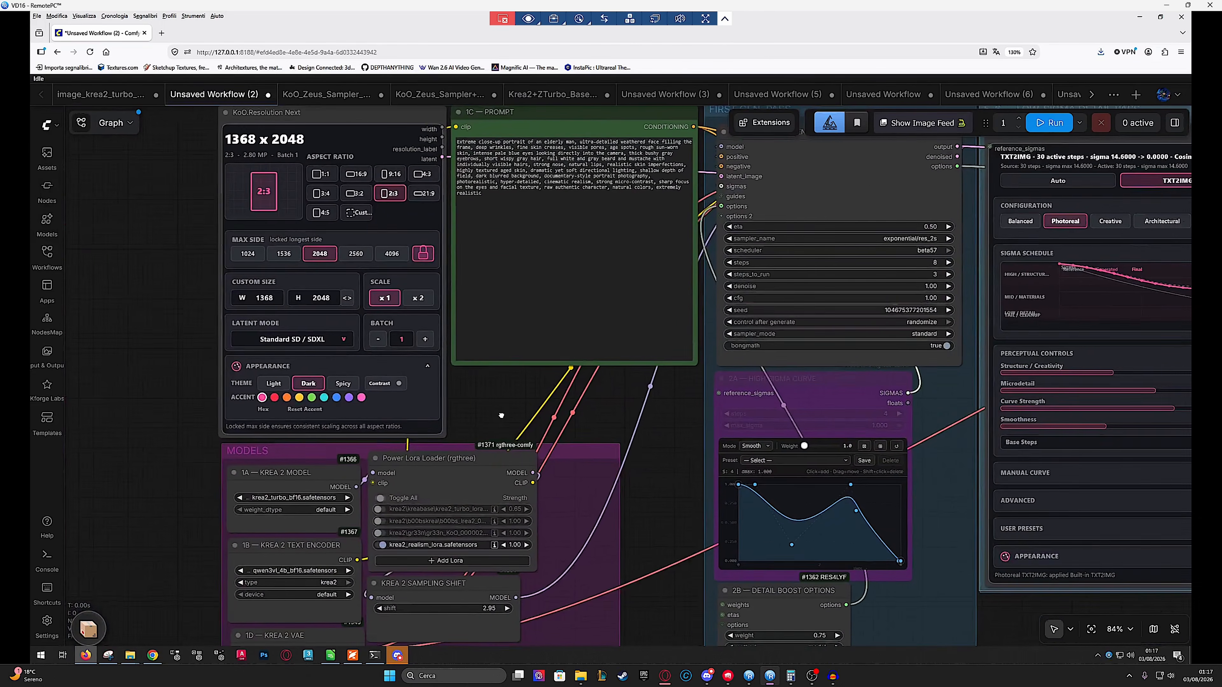
{"action": "mouse_move", "coordinate": [501, 415]}
{"action": "left_mouse_down"}
{"action": "mouse_move", "coordinate": [465, 421]}
{"action": "mouse_move", "coordinate": [481, 391]}
{"action": "mouse_move", "coordinate": [517, 405]}
{"action": "left_mouse_up"}
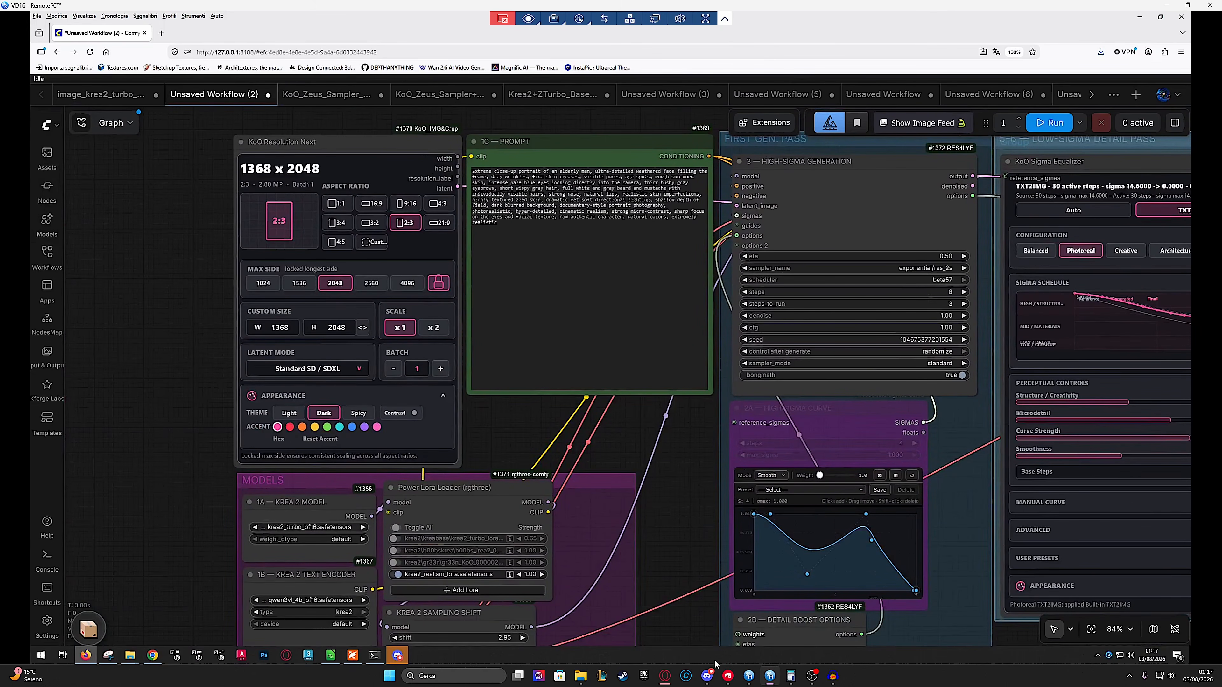
Switch to Discord, browse the posts in the workflows-and-nodes forum, and return to the ComfyUI workflow
{"action": "left_click", "coordinate": [707, 676]}
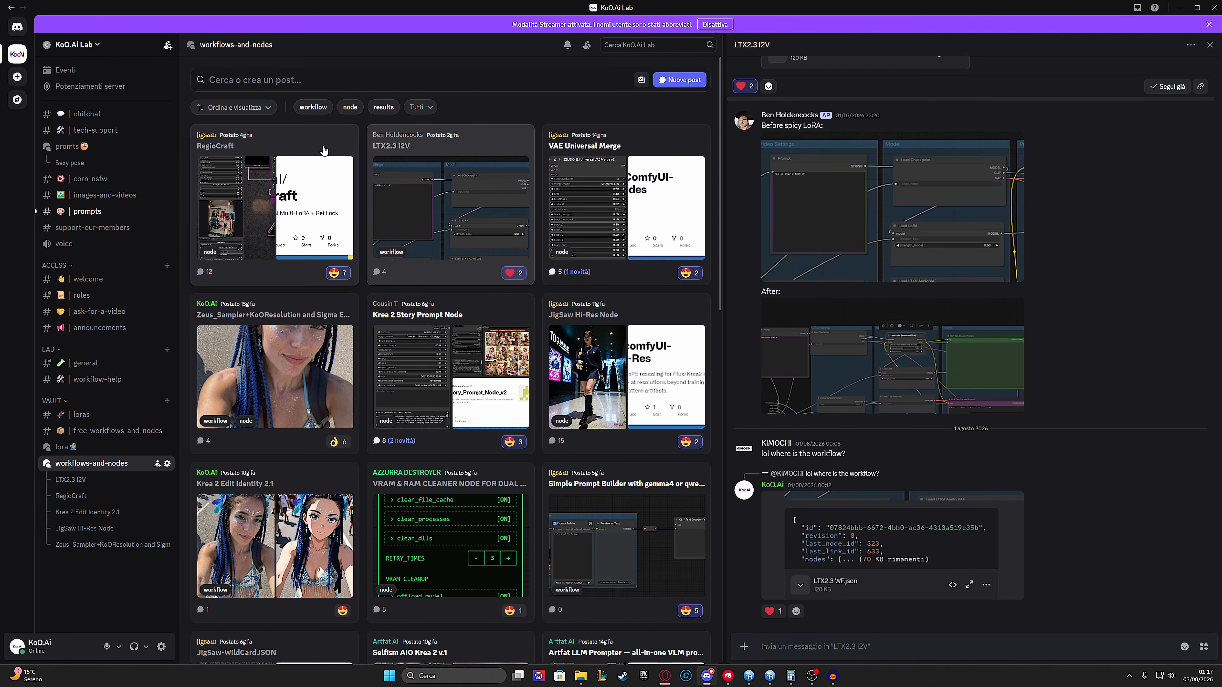
{"action": "scroll", "coordinate": [640, 232], "scroll_direction": "down", "scroll_amount": 8}
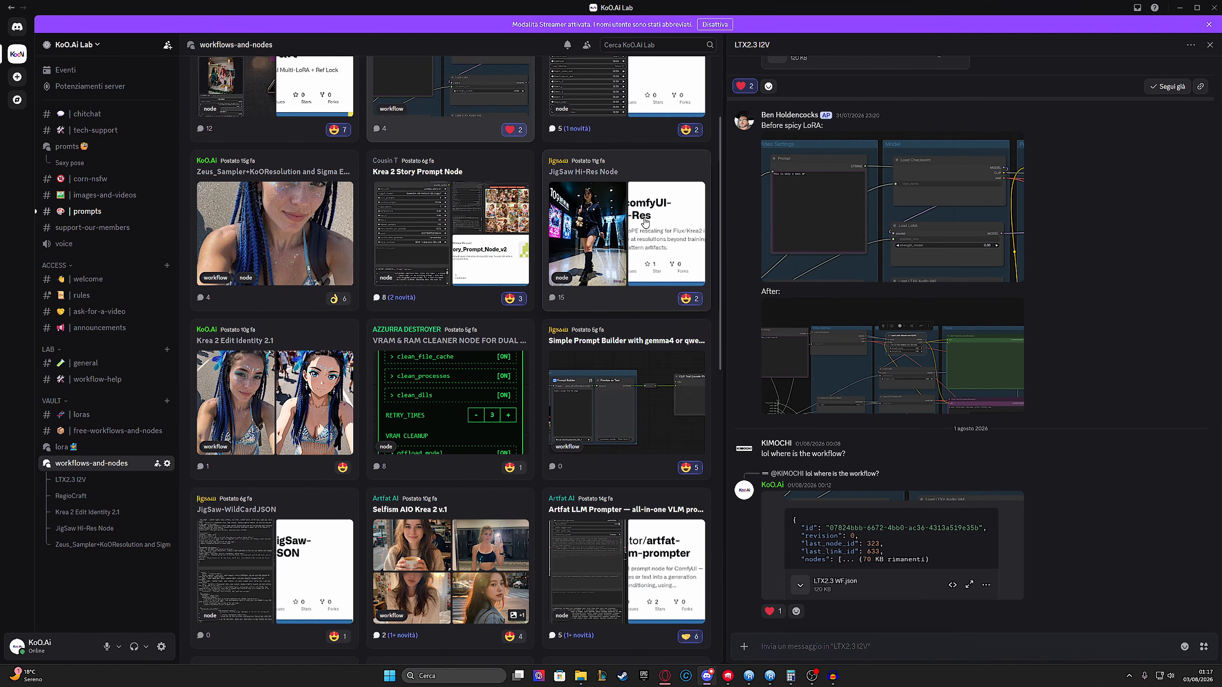
{"action": "scroll", "coordinate": [640, 232], "scroll_direction": "up", "scroll_amount": 10}
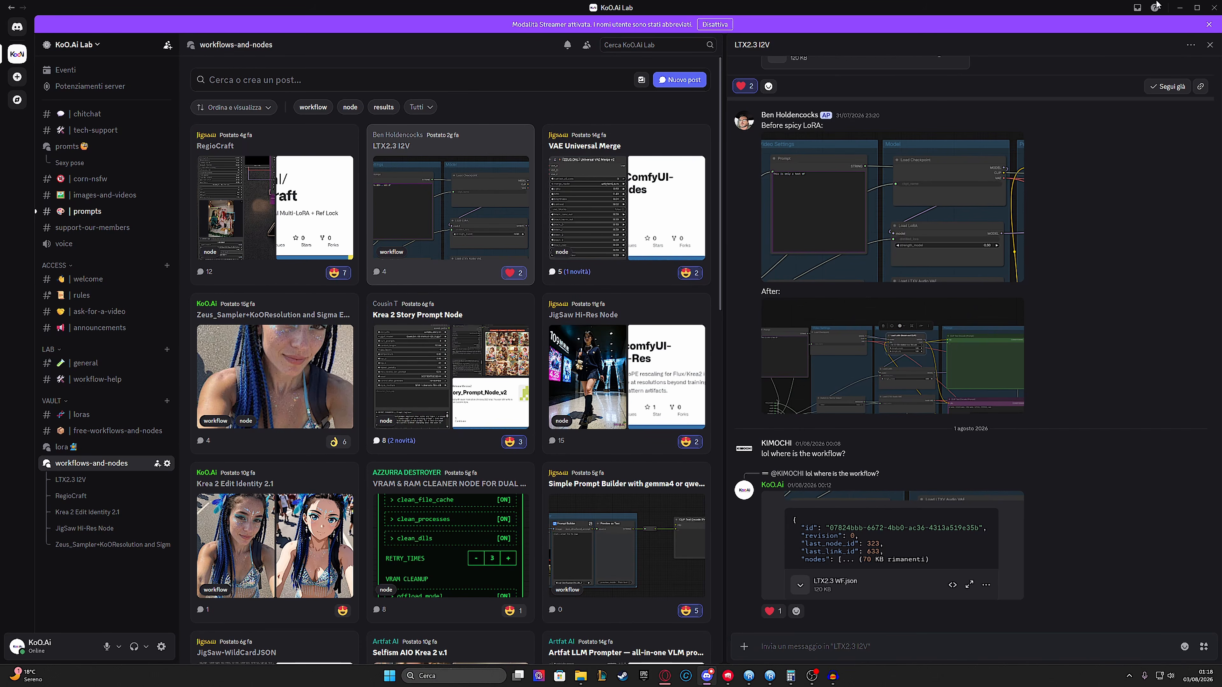
{"action": "left_click", "coordinate": [1179, 8]}
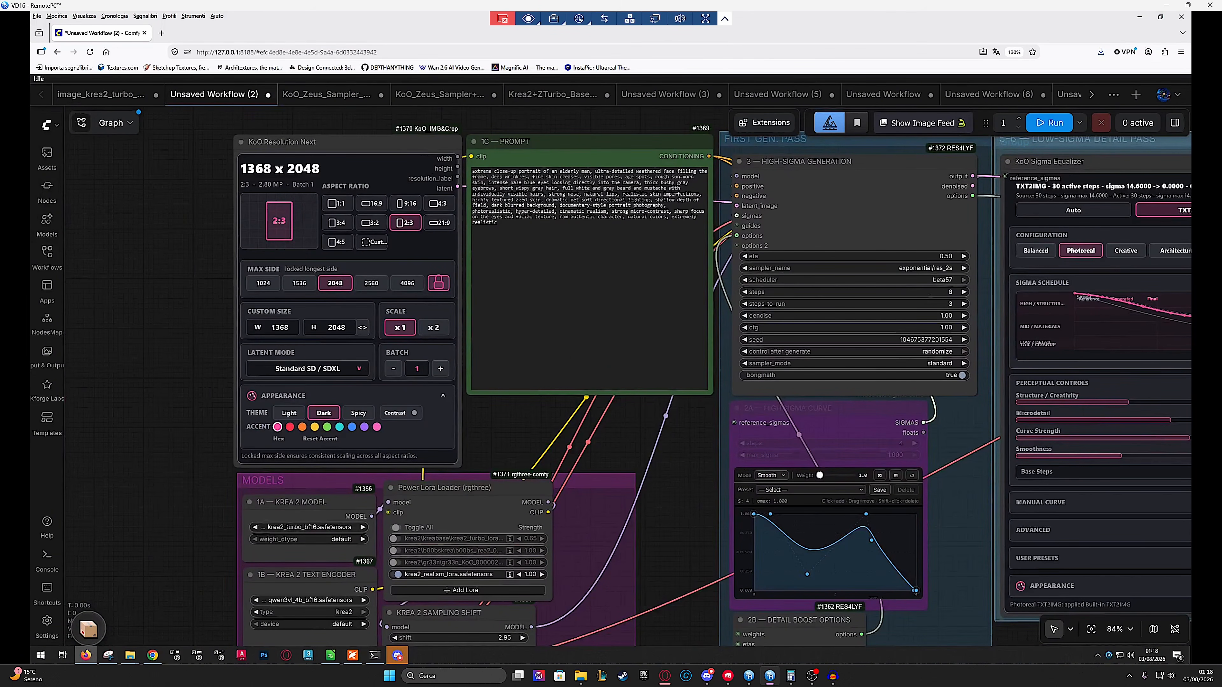
Bring the Discord workflows-and-nodes forum up once more and minimize it to return to the ComfyUI graph
{"action": "left_click_drag", "start_coordinate": [606, 312], "coordinate": [557, 304]}
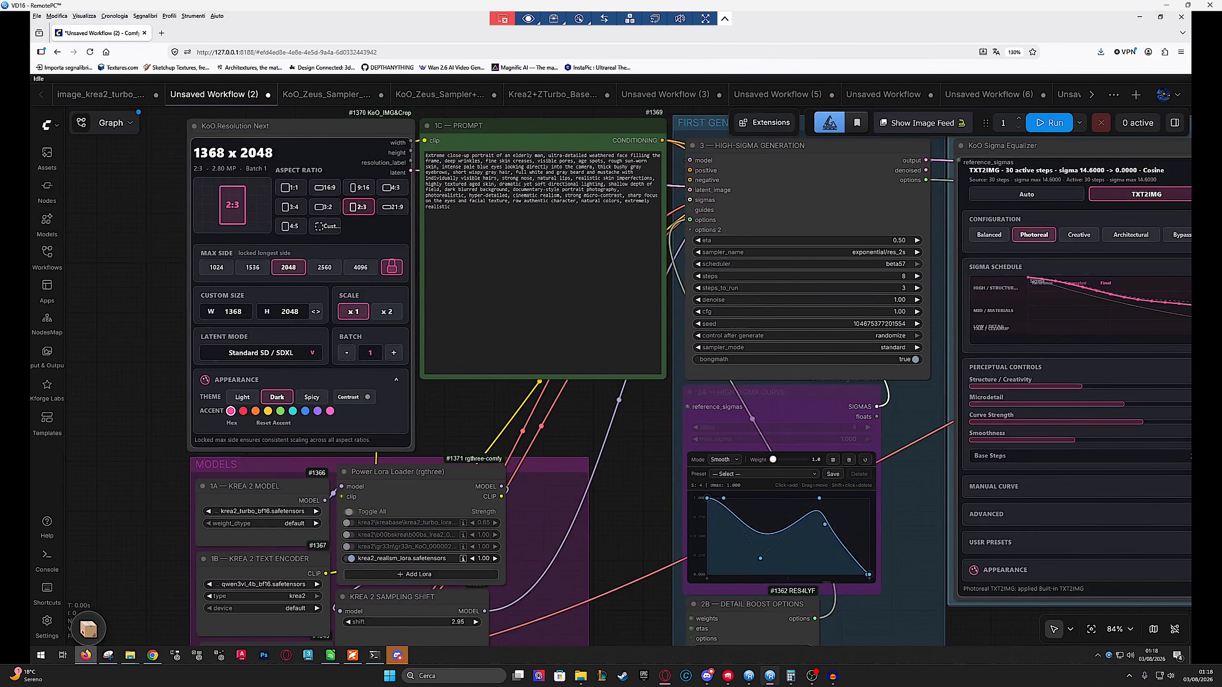
{"action": "left_click_drag", "start_coordinate": [524, 278], "coordinate": [485, 252]}
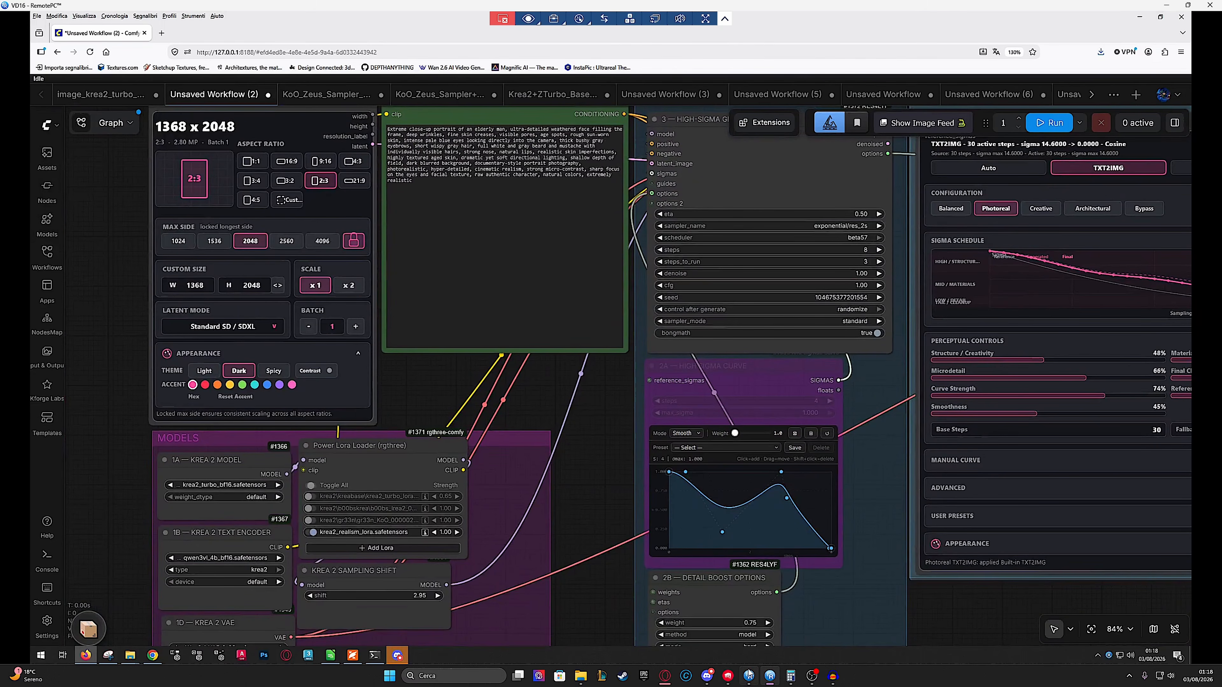
{"action": "left_click", "coordinate": [694, 636]}
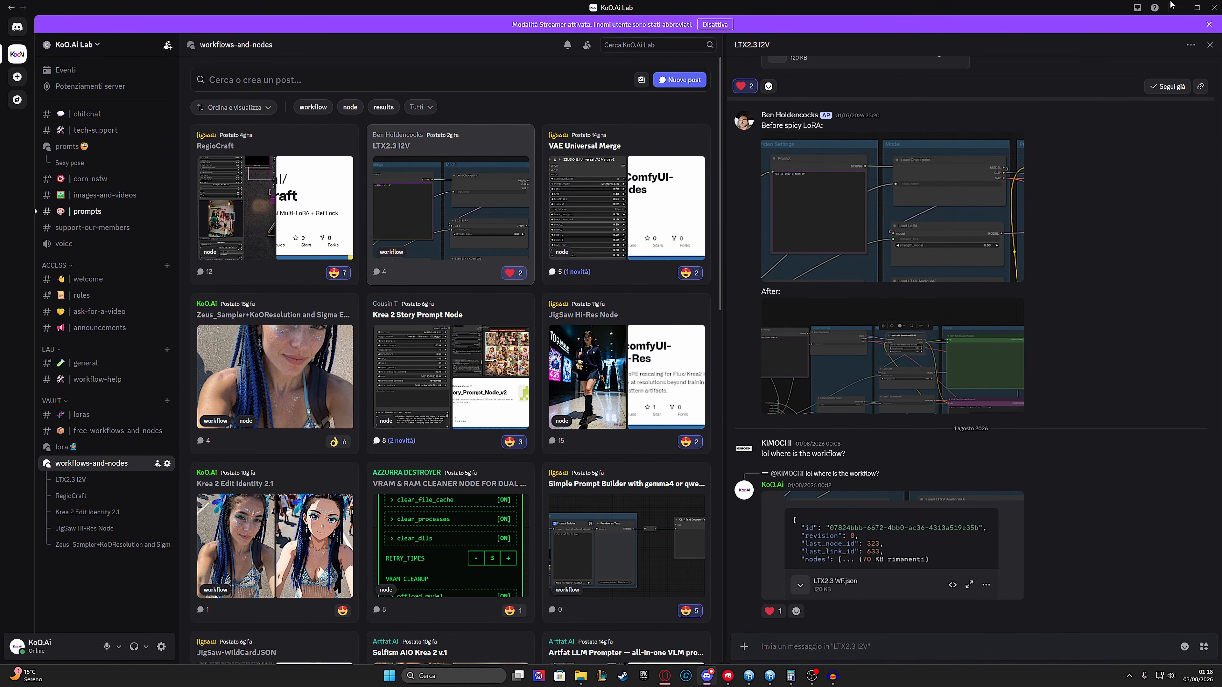
{"action": "left_click", "coordinate": [1180, 7]}
Unlock the longest side in the KoO Resolution Next node and set its aspect ratio to 3:2
{"action": "left_click_drag", "start_coordinate": [505, 383], "coordinate": [594, 409]}
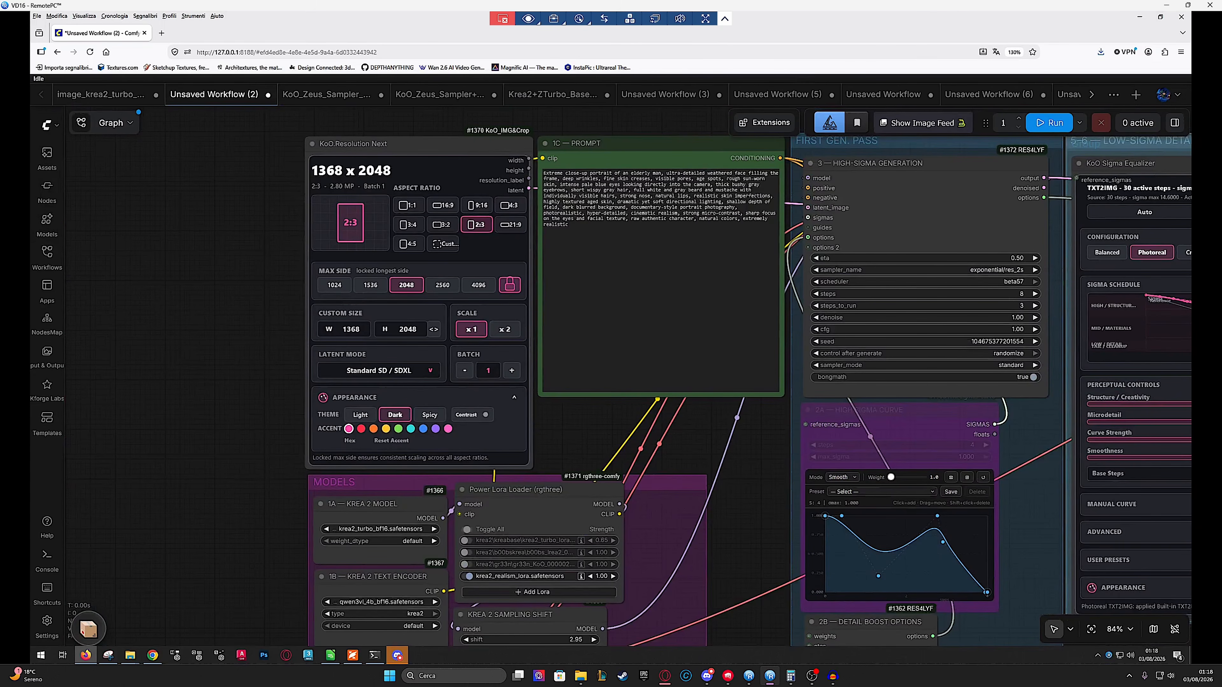
{"action": "left_click_drag", "start_coordinate": [582, 378], "coordinate": [570, 364]}
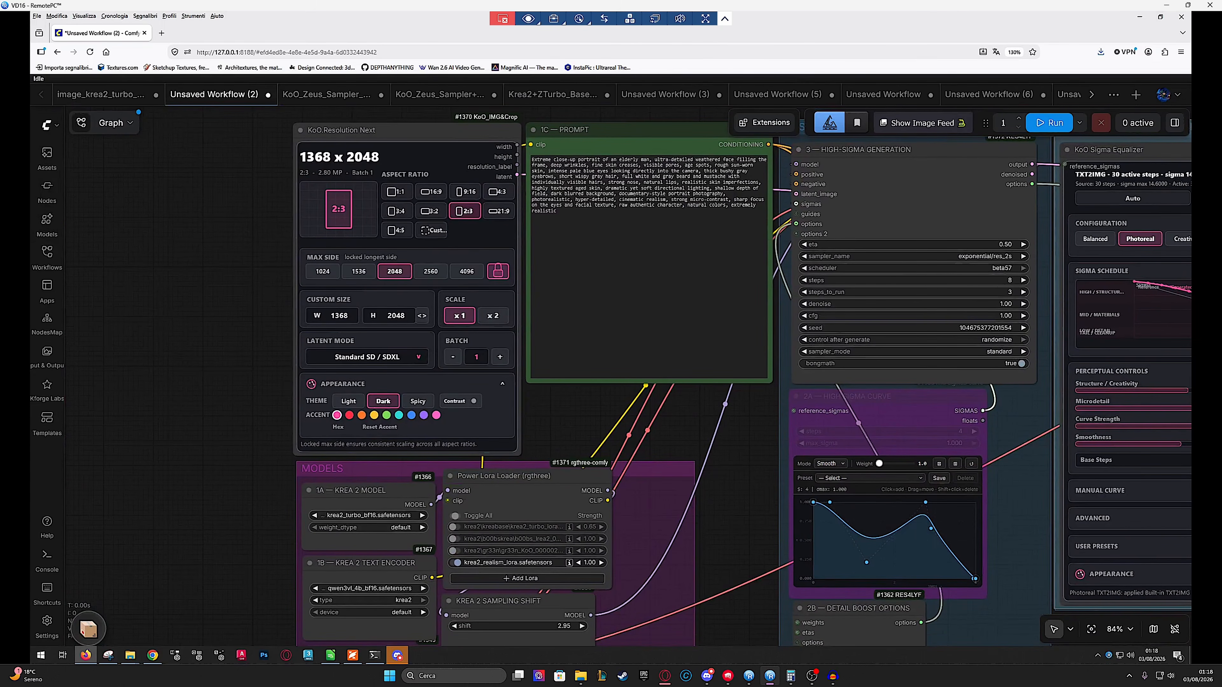
{"action": "left_click", "coordinate": [431, 211]}
{"action": "left_click", "coordinate": [465, 211]}
{"action": "left_click", "coordinate": [498, 271]}
{"action": "left_click", "coordinate": [431, 212]}
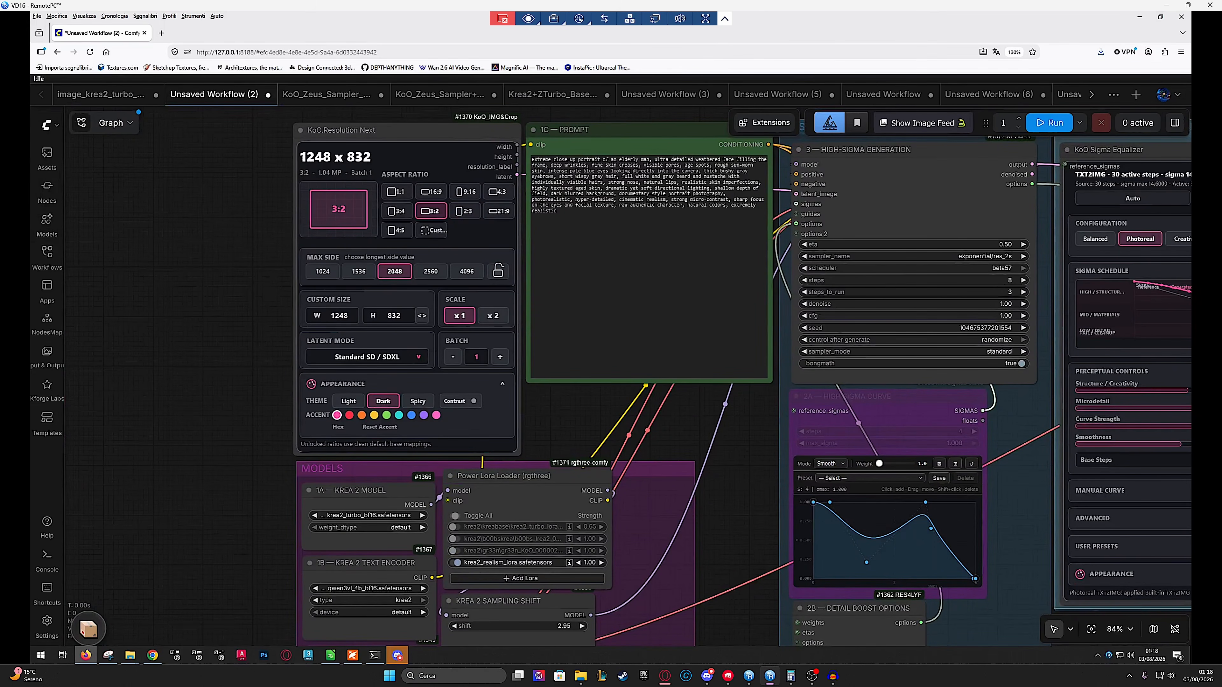
Set a 1:1 aspect ratio with the longest side locked, trying max sides 1536 and 1024 before settling on 2560
{"action": "left_click", "coordinate": [397, 192]}
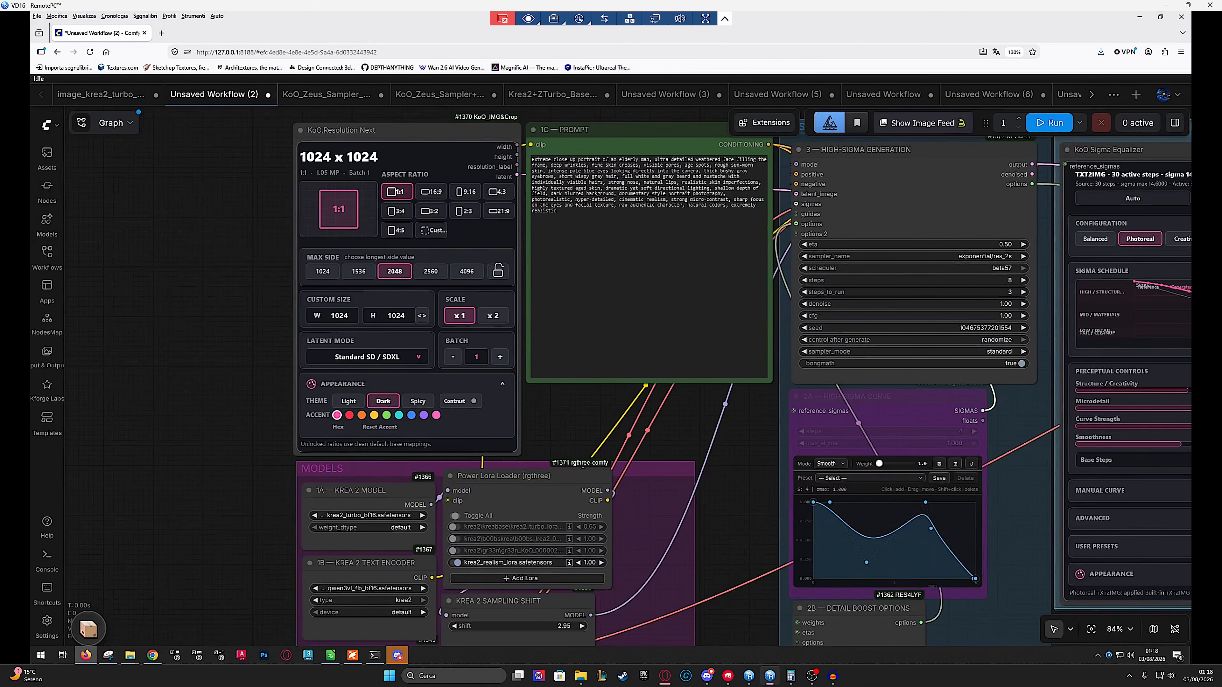
{"action": "left_click", "coordinate": [498, 271]}
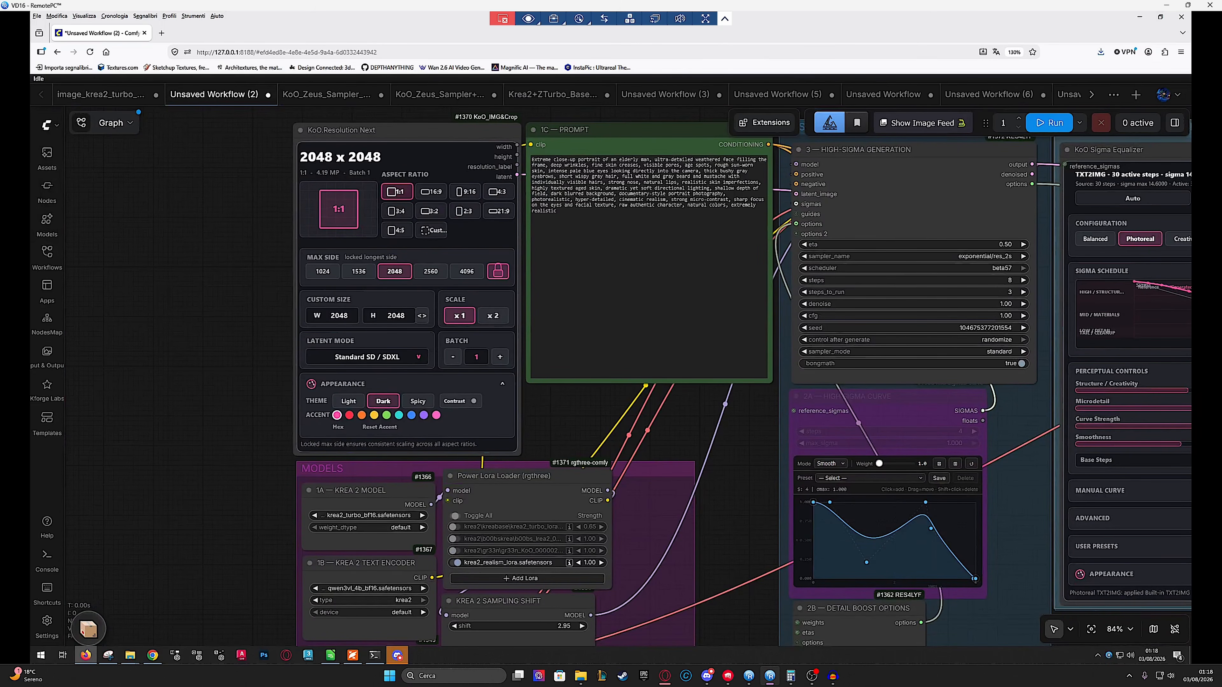
{"action": "left_click", "coordinate": [359, 272]}
{"action": "left_click", "coordinate": [498, 271]}
{"action": "left_click", "coordinate": [499, 271]}
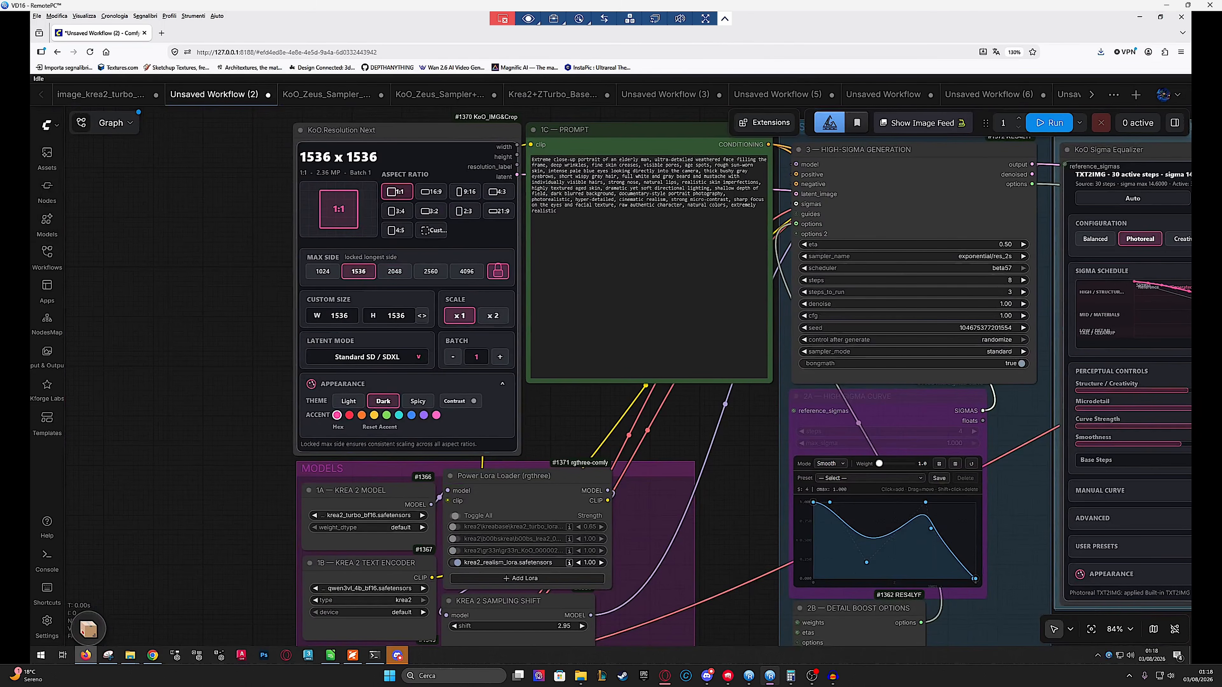
{"action": "left_click", "coordinate": [322, 271]}
{"action": "left_click", "coordinate": [431, 271]}
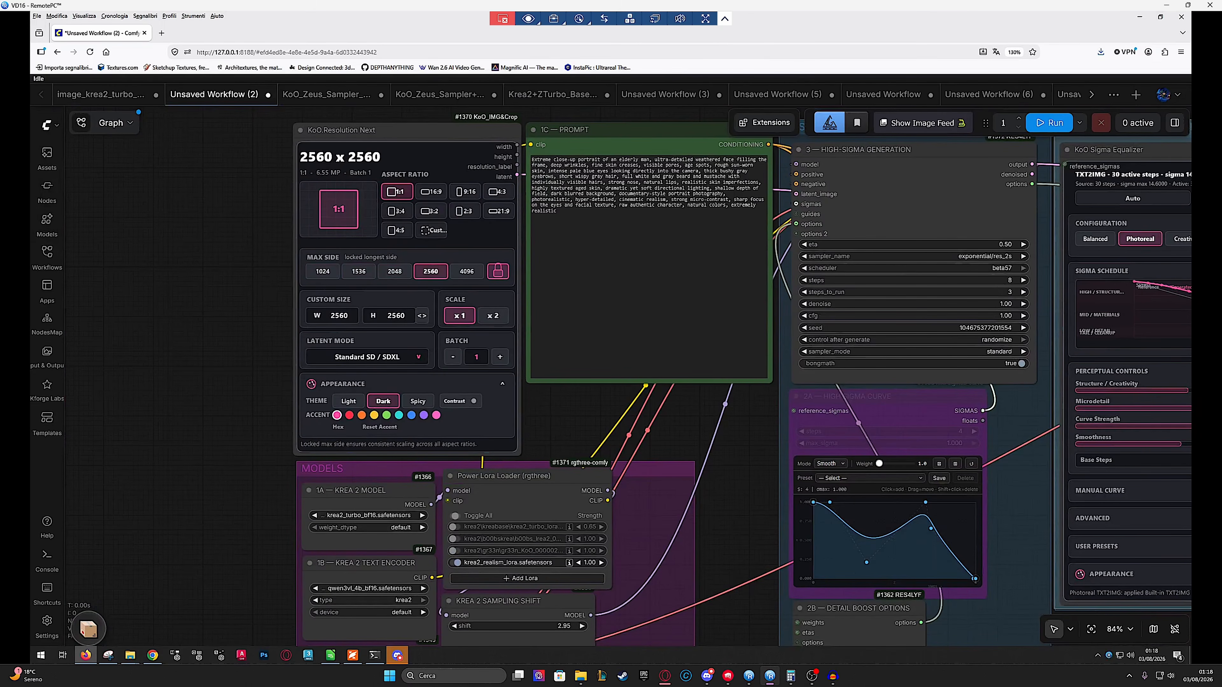
Change the resolution node's aspect ratio to 2:3 and unlock the longest side
{"action": "left_click", "coordinate": [465, 211]}
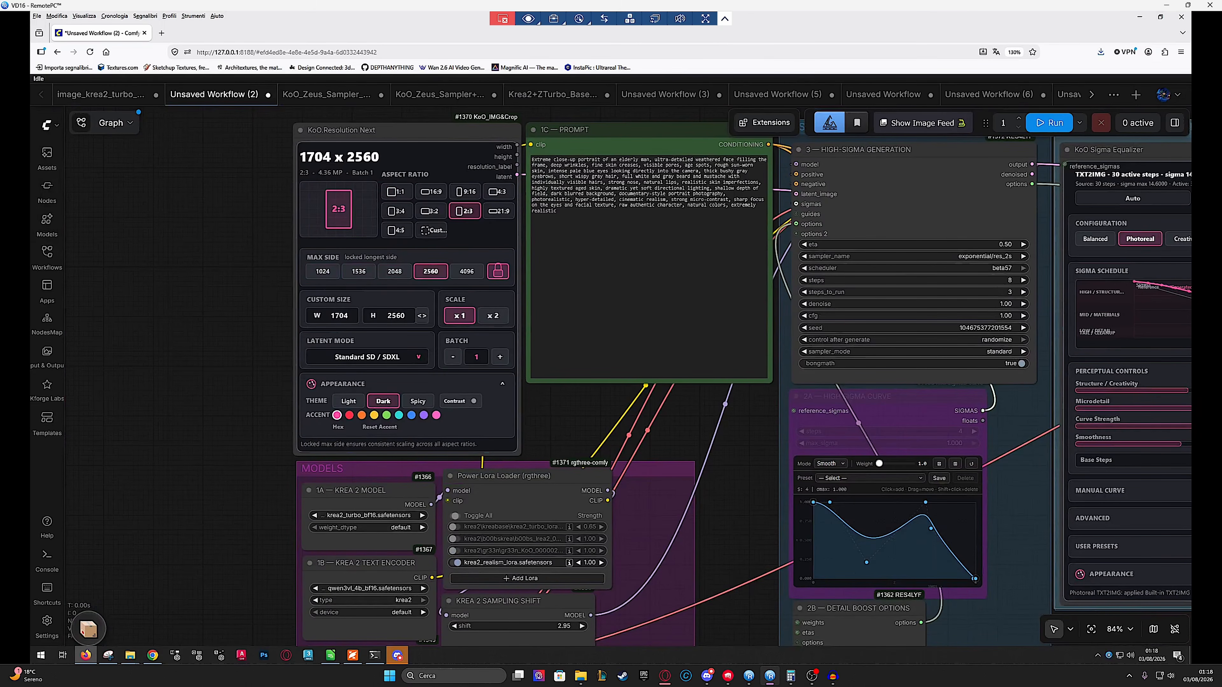
{"action": "left_click", "coordinate": [498, 272]}
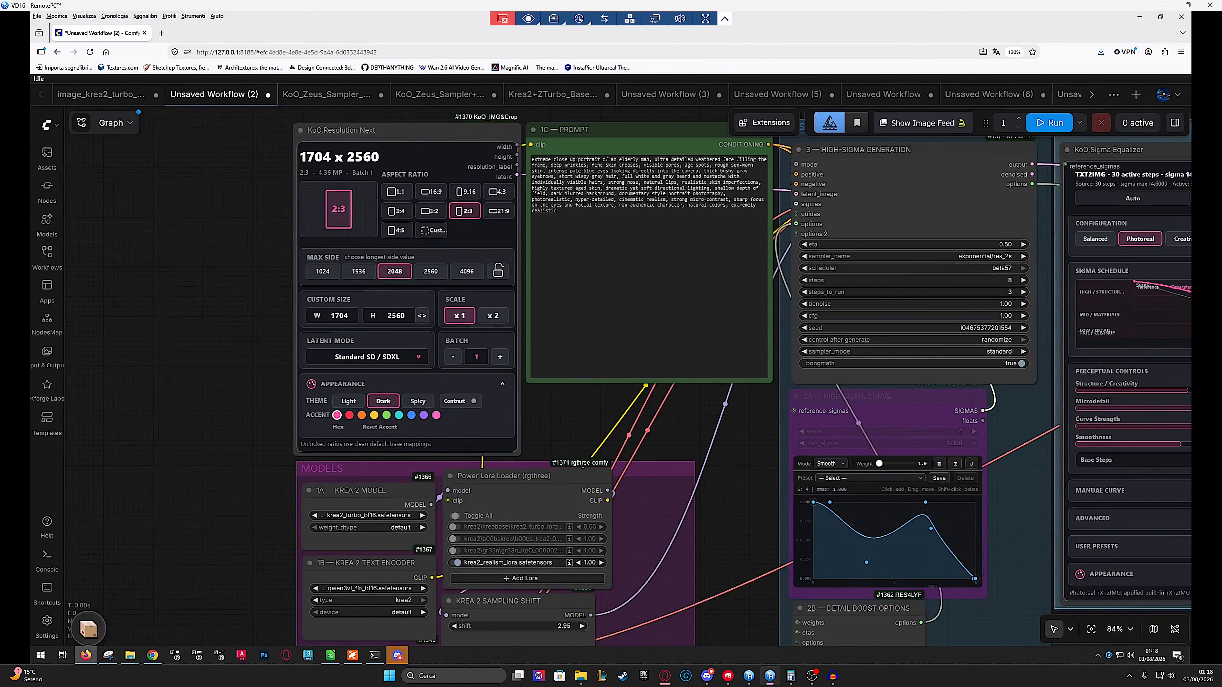
Apply the 2:3 aspect ratio in the KoO Resolution Next node, lock the longest side and set the max side to 2048
{"action": "left_click", "coordinate": [465, 211]}
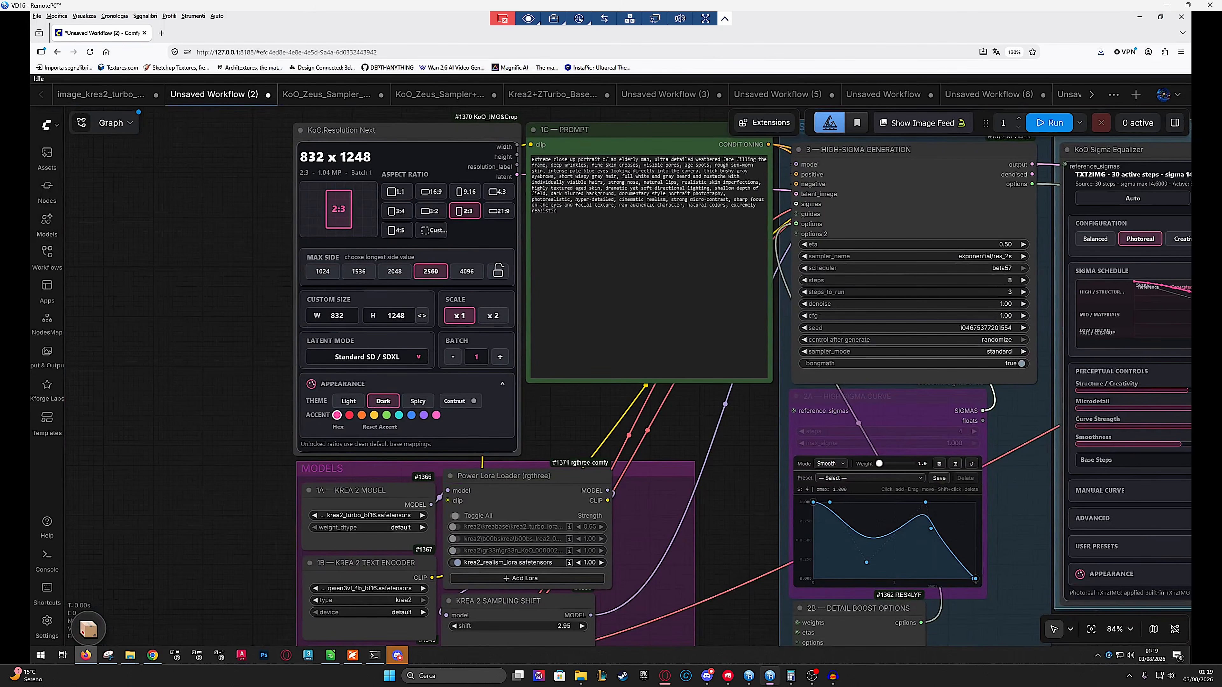
{"action": "left_click", "coordinate": [498, 272]}
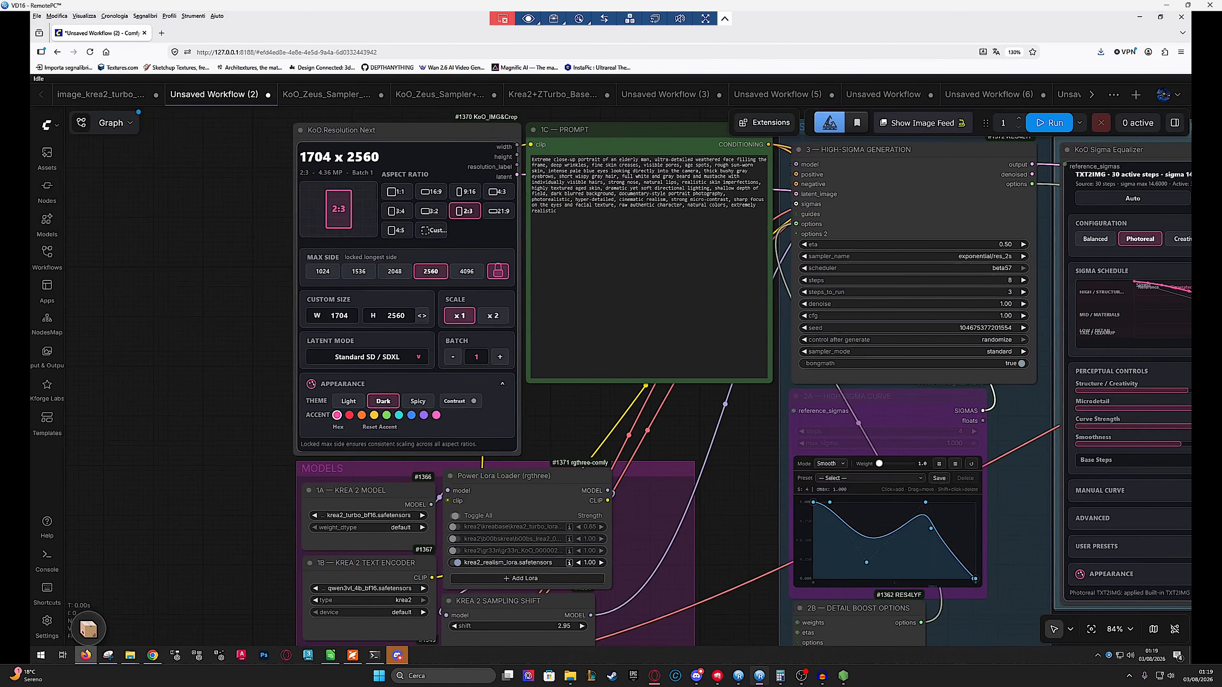
{"action": "left_click", "coordinate": [394, 271]}
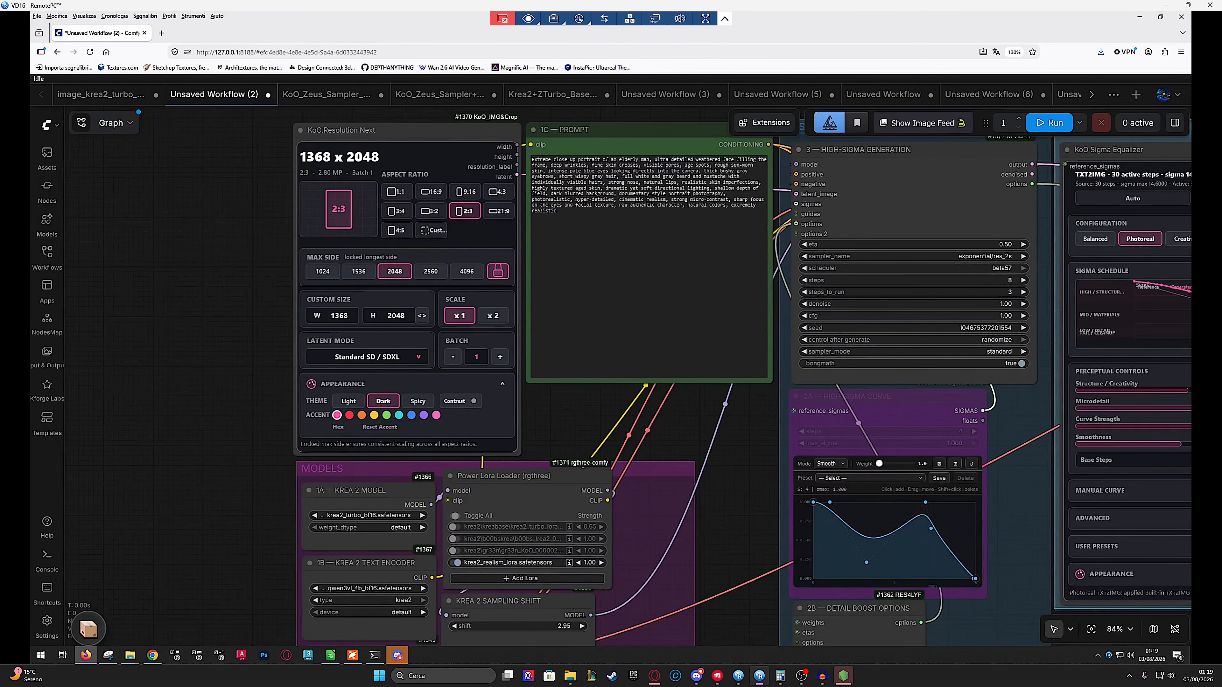
Examine the loaders in the Models group and the sampler settings of the High-Sigma Generation node
{"action": "scroll", "coordinate": [576, 341], "scroll_direction": "down", "scroll_amount": 1}
{"action": "scroll", "coordinate": [576, 341], "scroll_direction": "down", "scroll_amount": 3}
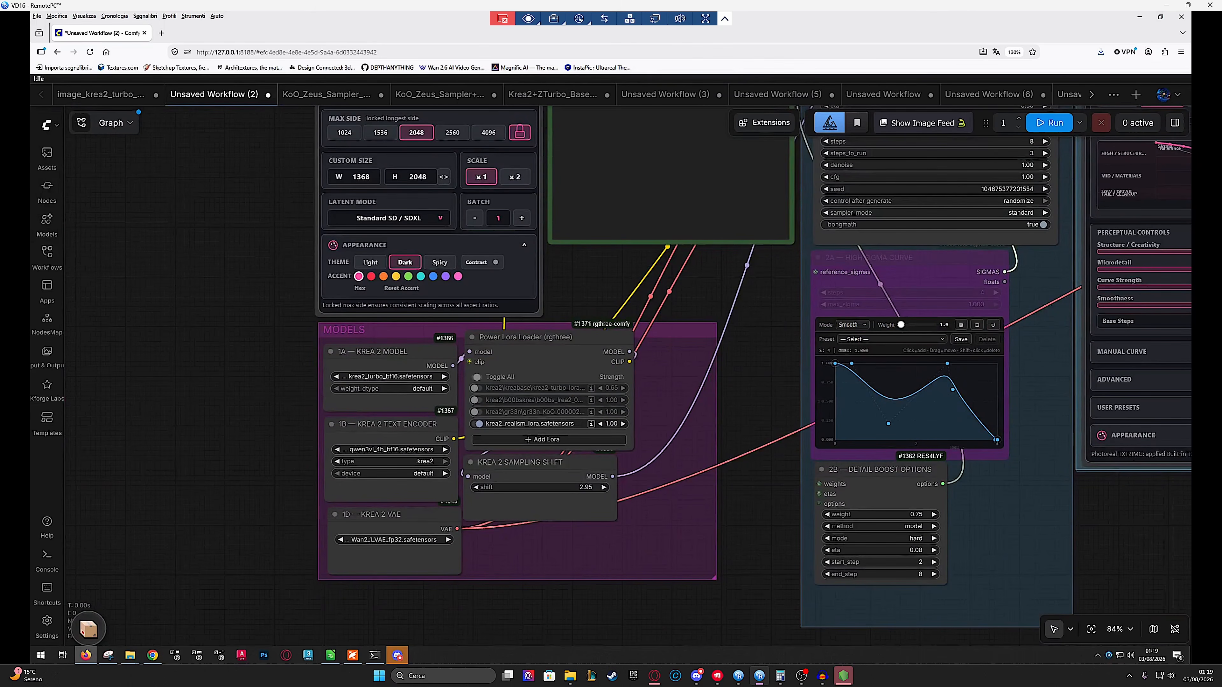
{"action": "left_click_drag", "start_coordinate": [678, 382], "coordinate": [495, 470]}
{"action": "left_click_drag", "start_coordinate": [570, 373], "coordinate": [492, 529]}
{"action": "left_click", "coordinate": [646, 299]}
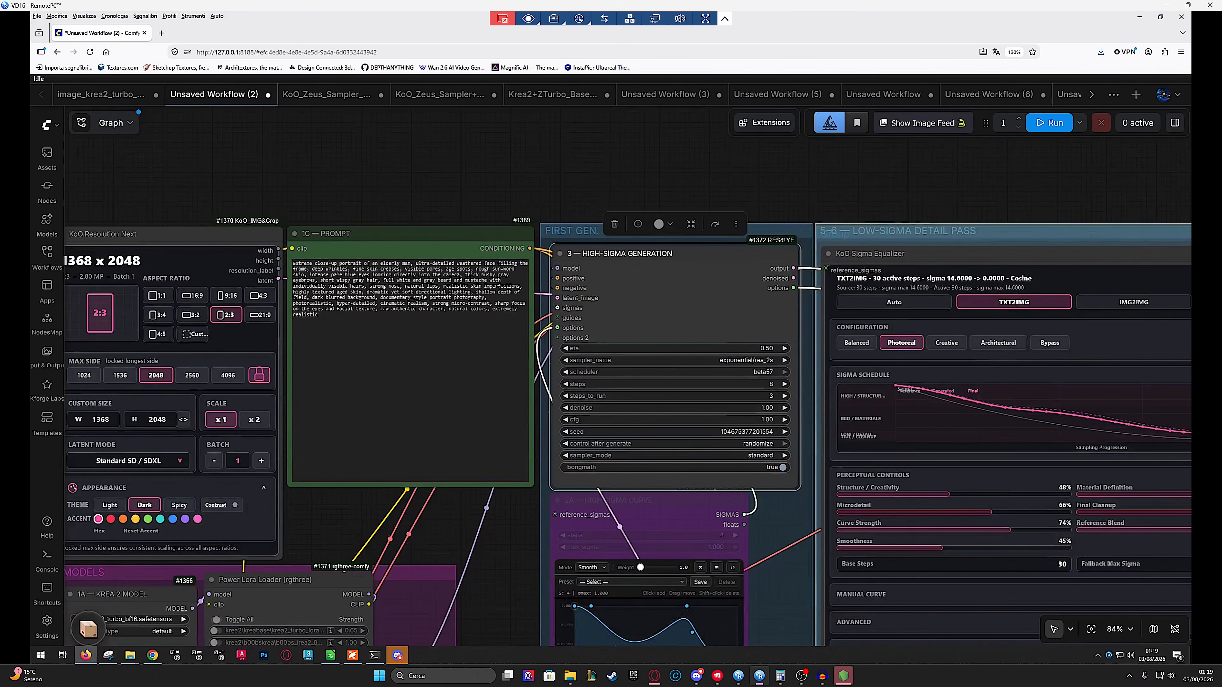
{"action": "left_click_drag", "start_coordinate": [646, 385], "coordinate": [631, 352]}
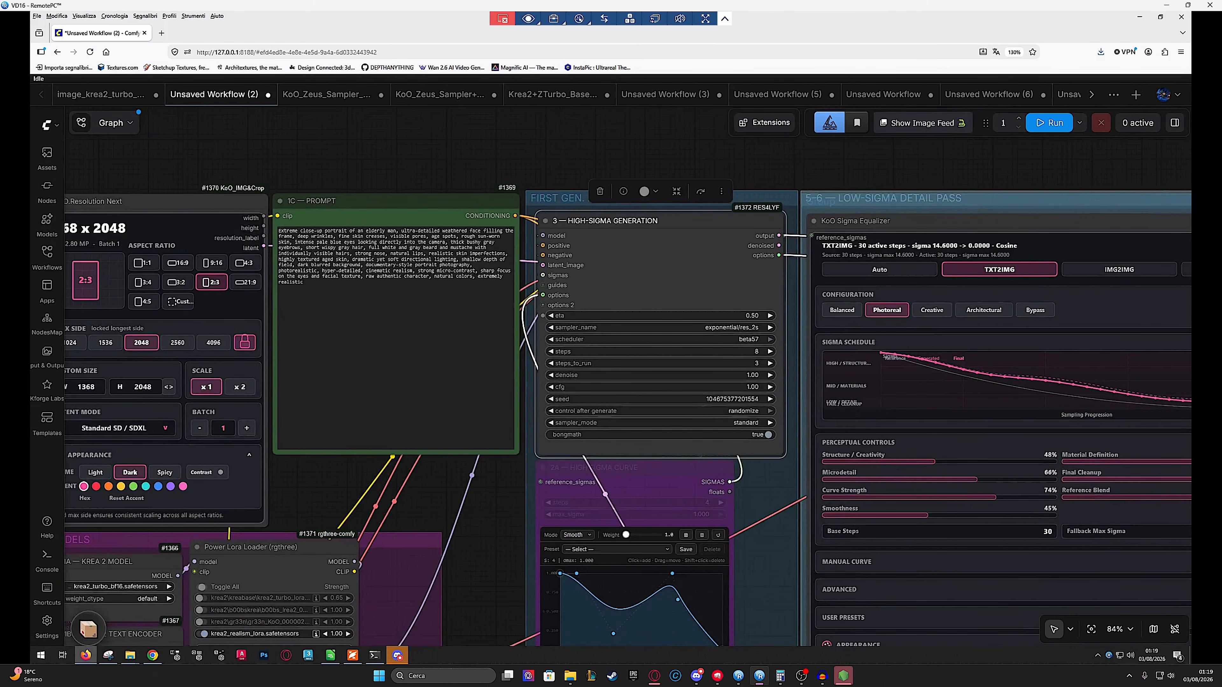
{"action": "scroll", "coordinate": [730, 332], "scroll_direction": "up", "scroll_amount": 1}
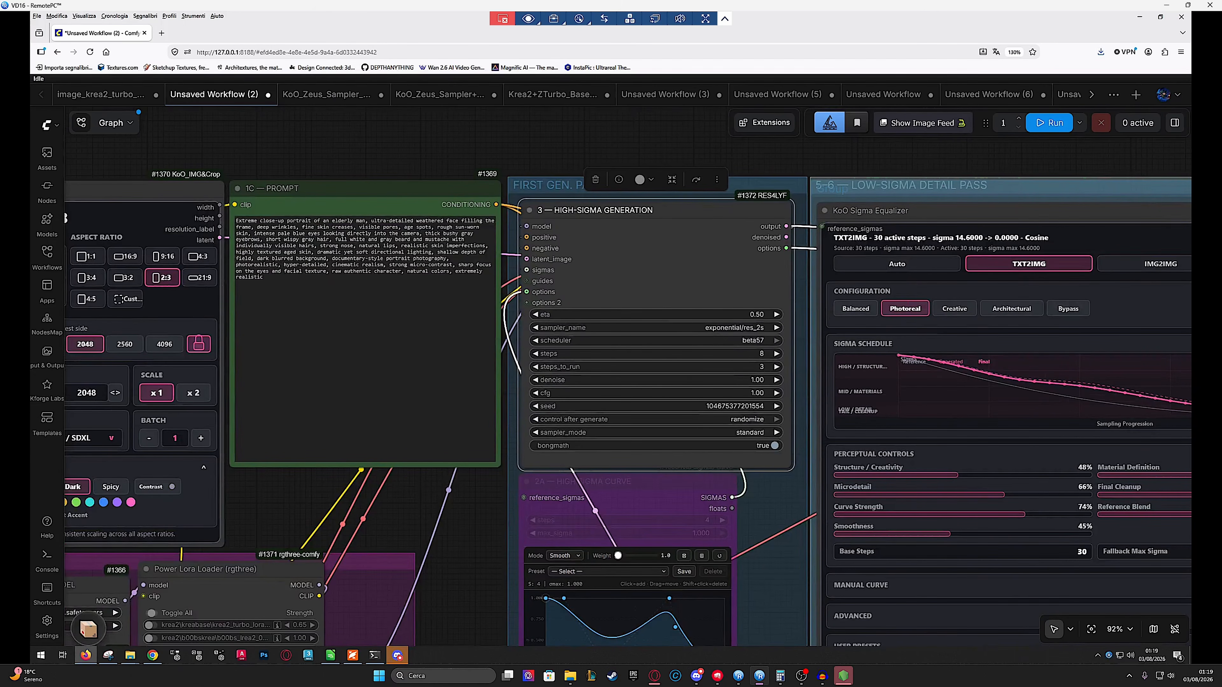
{"action": "scroll", "coordinate": [659, 283], "scroll_direction": "down", "scroll_amount": 1}
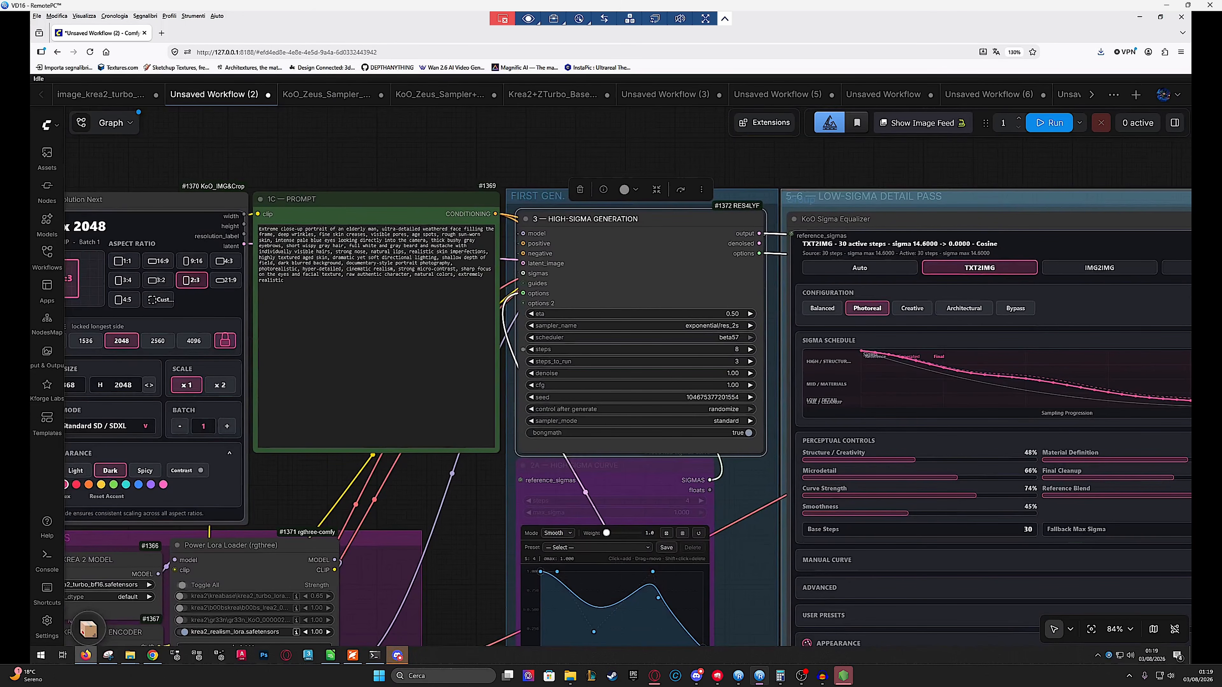
{"action": "scroll", "coordinate": [675, 311], "scroll_direction": "up", "scroll_amount": 2}
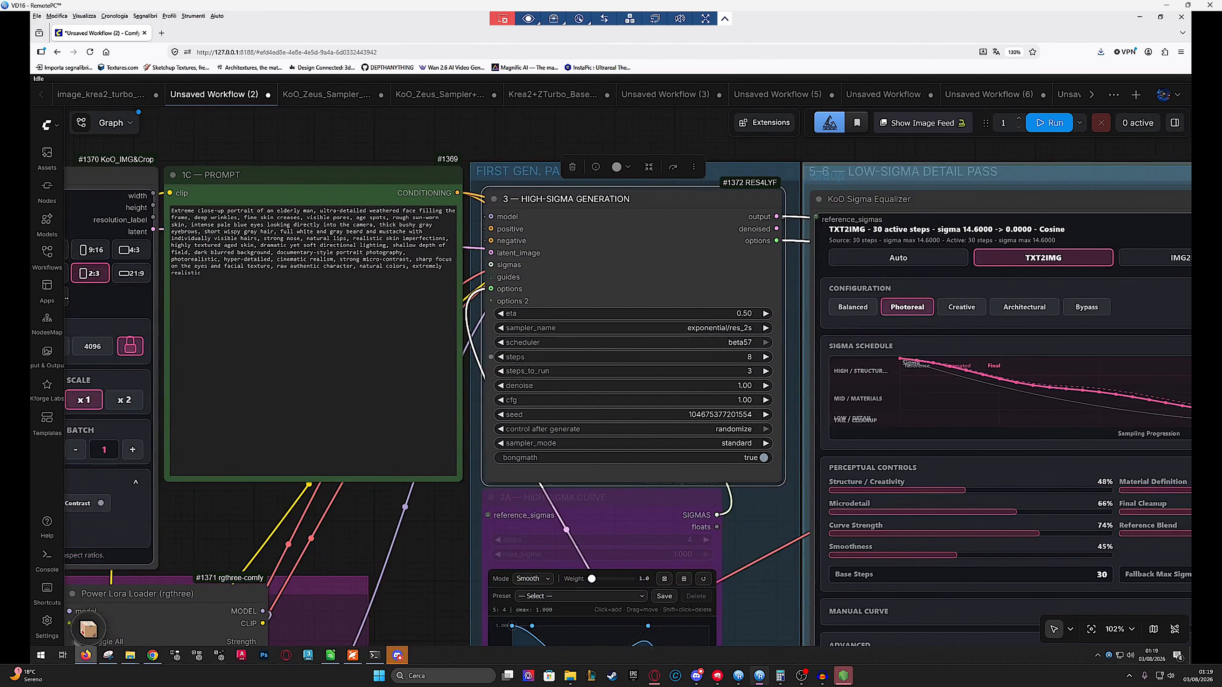
{"action": "scroll", "coordinate": [229, 359], "scroll_direction": "down", "scroll_amount": 5}
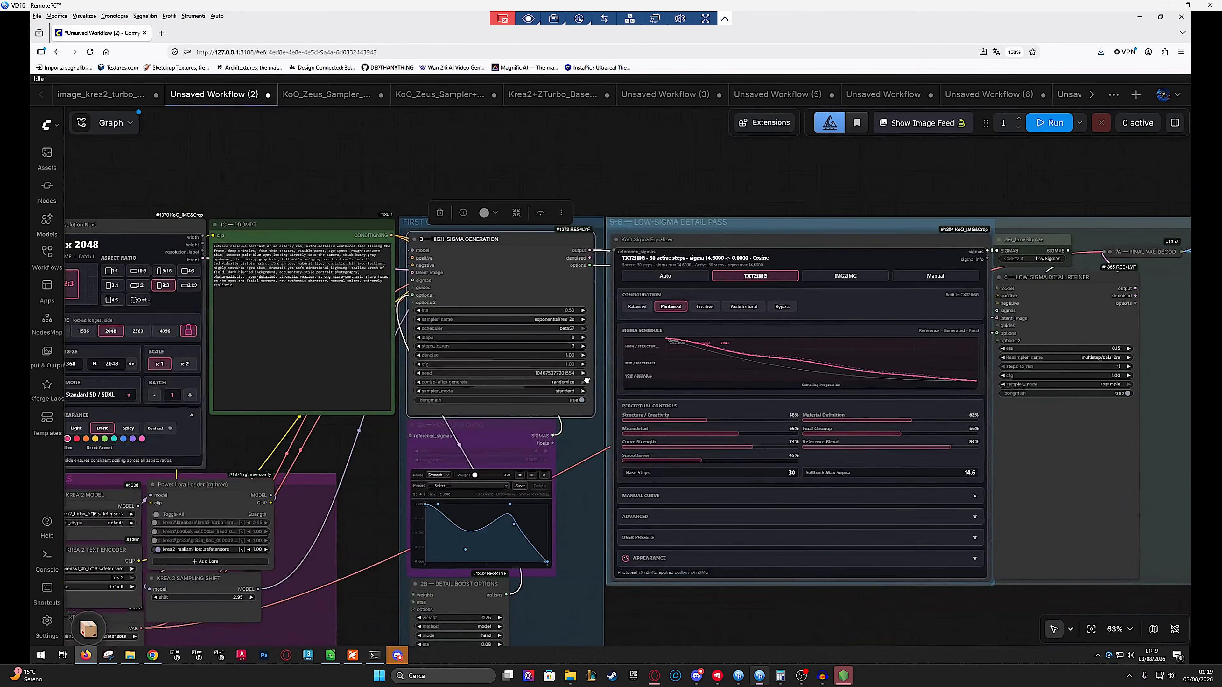
Examine the KoO Sigma Equalizer's configuration and the resampler settings of the Low-Sigma Detail Refiner node
{"action": "scroll", "coordinate": [643, 287], "scroll_direction": "up", "scroll_amount": 2}
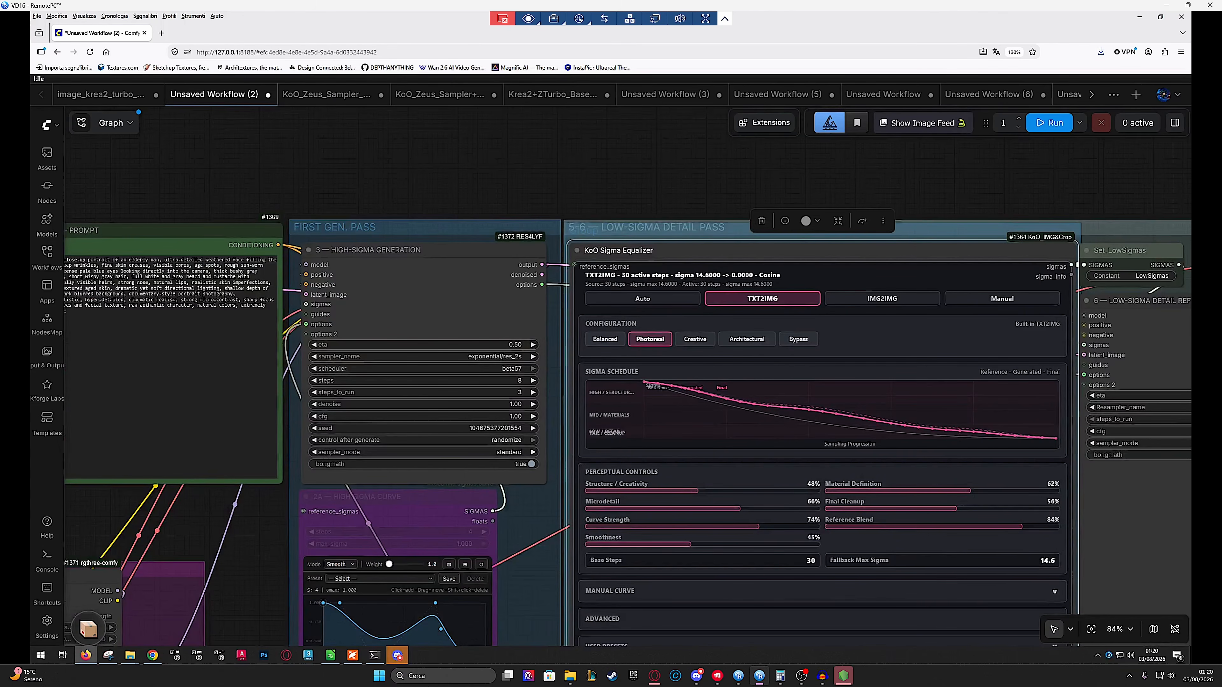
{"action": "left_click_drag", "start_coordinate": [940, 264], "coordinate": [559, 240]}
{"action": "left_click_drag", "start_coordinate": [939, 334], "coordinate": [806, 321]}
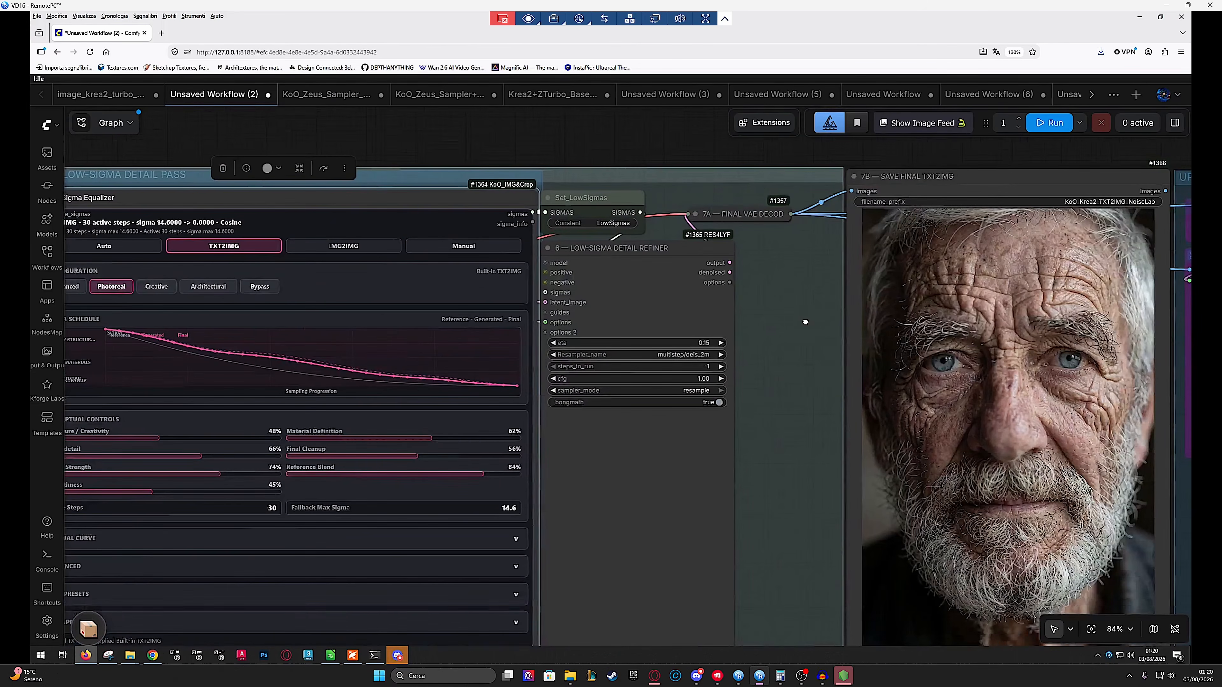
{"action": "scroll", "coordinate": [800, 321], "scroll_direction": "down", "scroll_amount": 1}
{"action": "scroll", "coordinate": [760, 345], "scroll_direction": "up", "scroll_amount": 2}
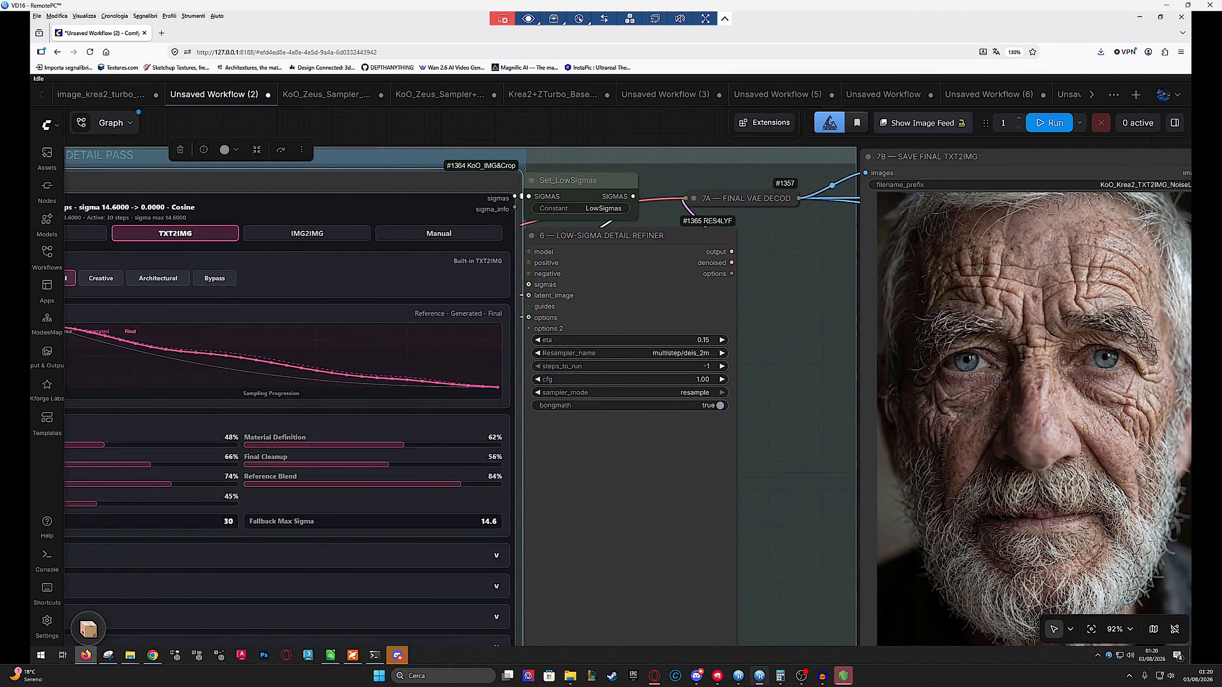
{"action": "left_click", "coordinate": [581, 305]}
{"action": "scroll", "coordinate": [801, 438], "scroll_direction": "up", "scroll_amount": 2}
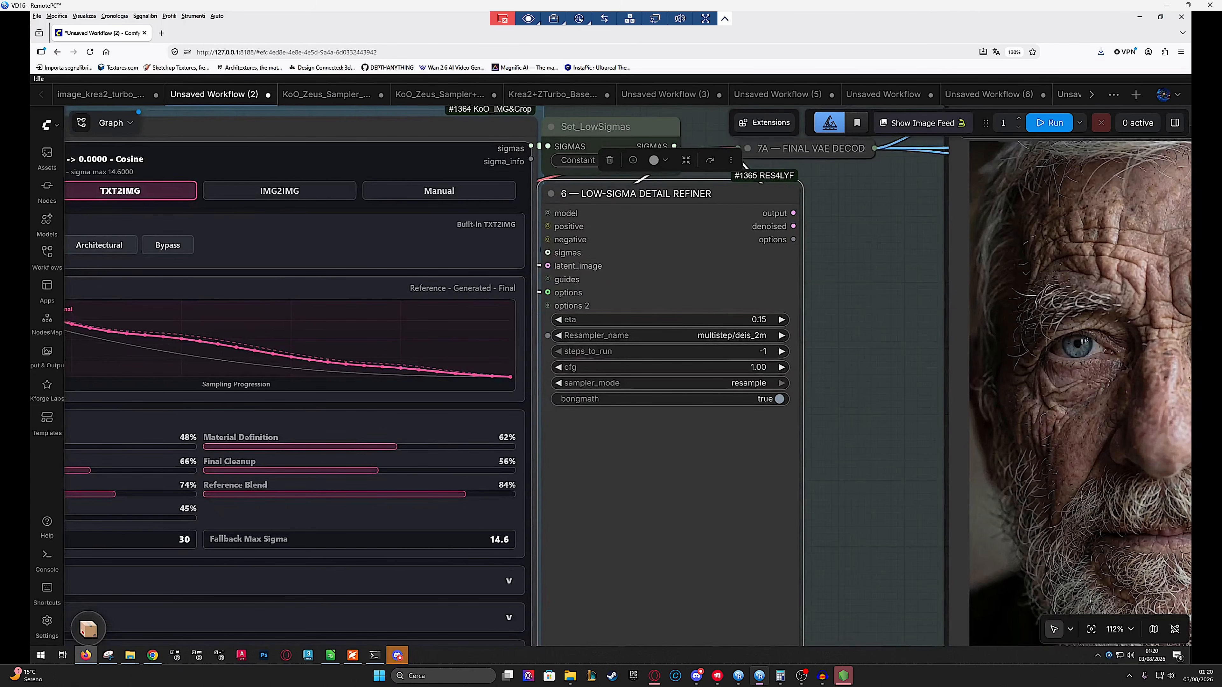
{"action": "scroll", "coordinate": [828, 371], "scroll_direction": "down", "scroll_amount": 5}
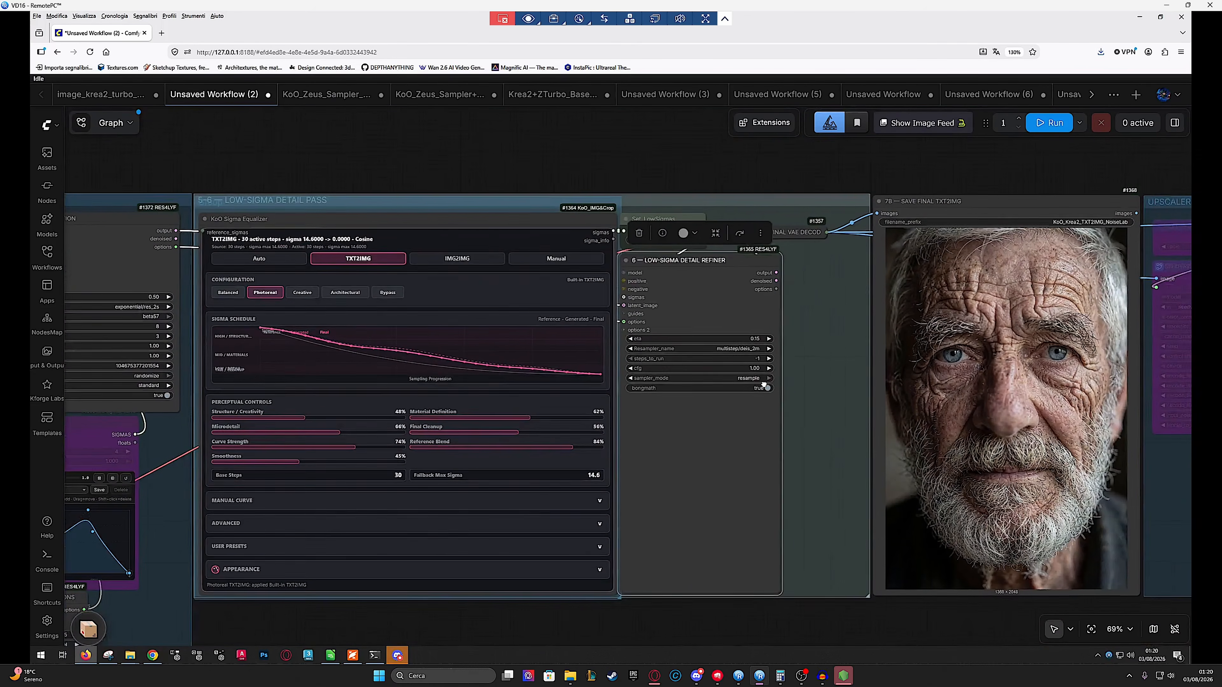
Review the graph from the first generation pass through the low-sigma refiner to the portrait in the Save Final TXT2IMG node
{"action": "scroll", "coordinate": [848, 381], "scroll_direction": "up", "scroll_amount": 3}
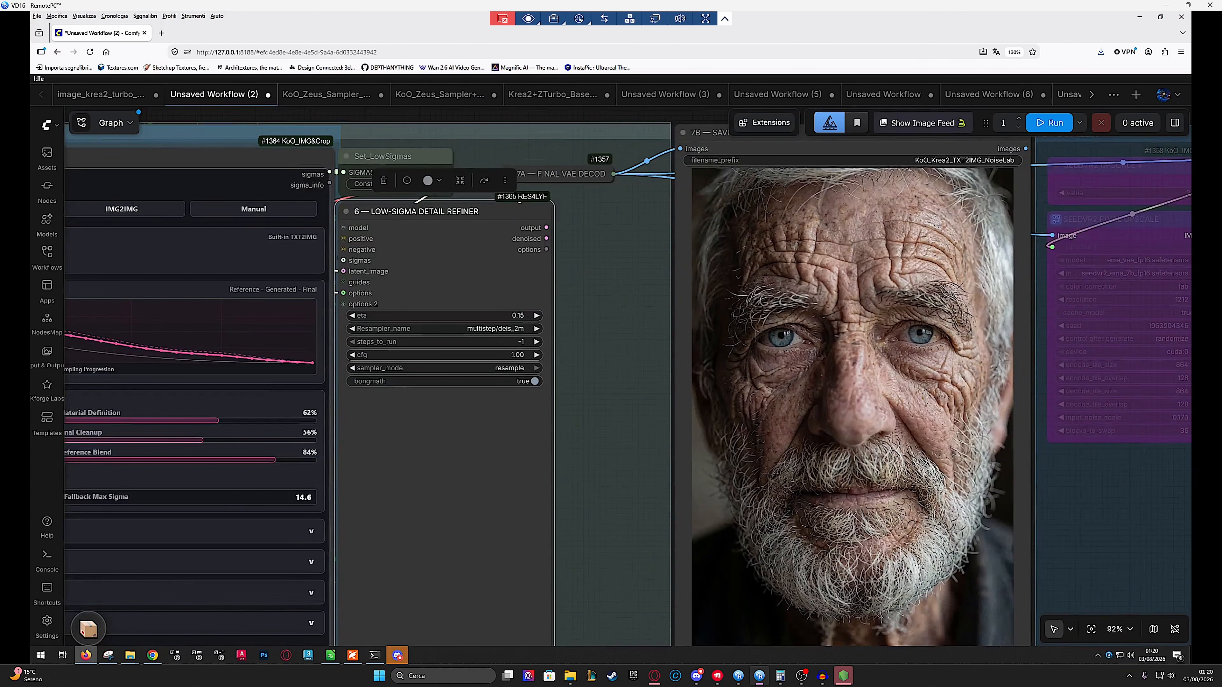
{"action": "scroll", "coordinate": [878, 362], "scroll_direction": "up", "scroll_amount": 2}
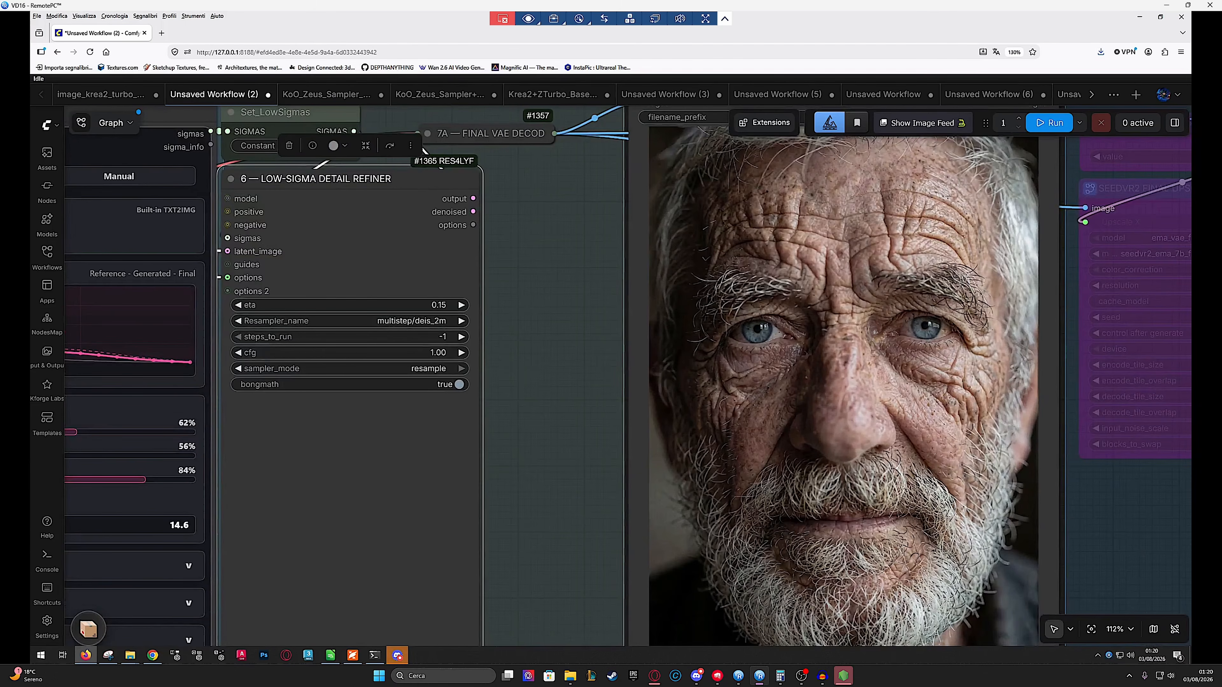
{"action": "scroll", "coordinate": [828, 370], "scroll_direction": "down", "scroll_amount": 8}
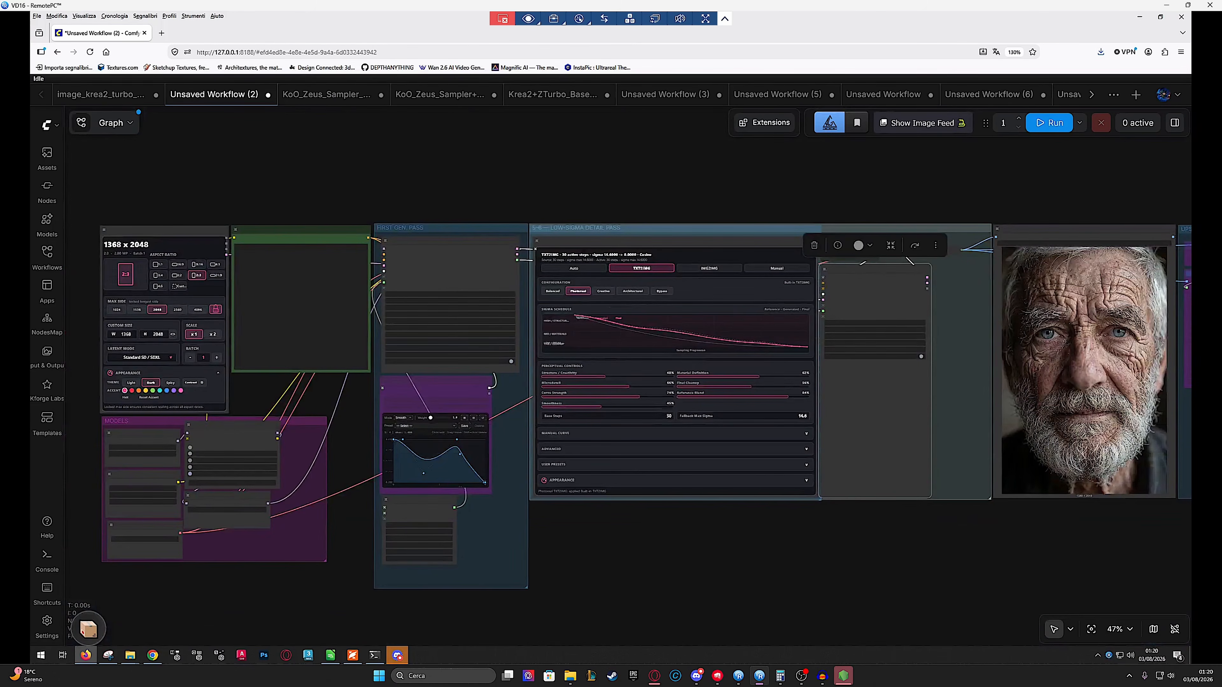
{"action": "scroll", "coordinate": [431, 285], "scroll_direction": "up", "scroll_amount": 5}
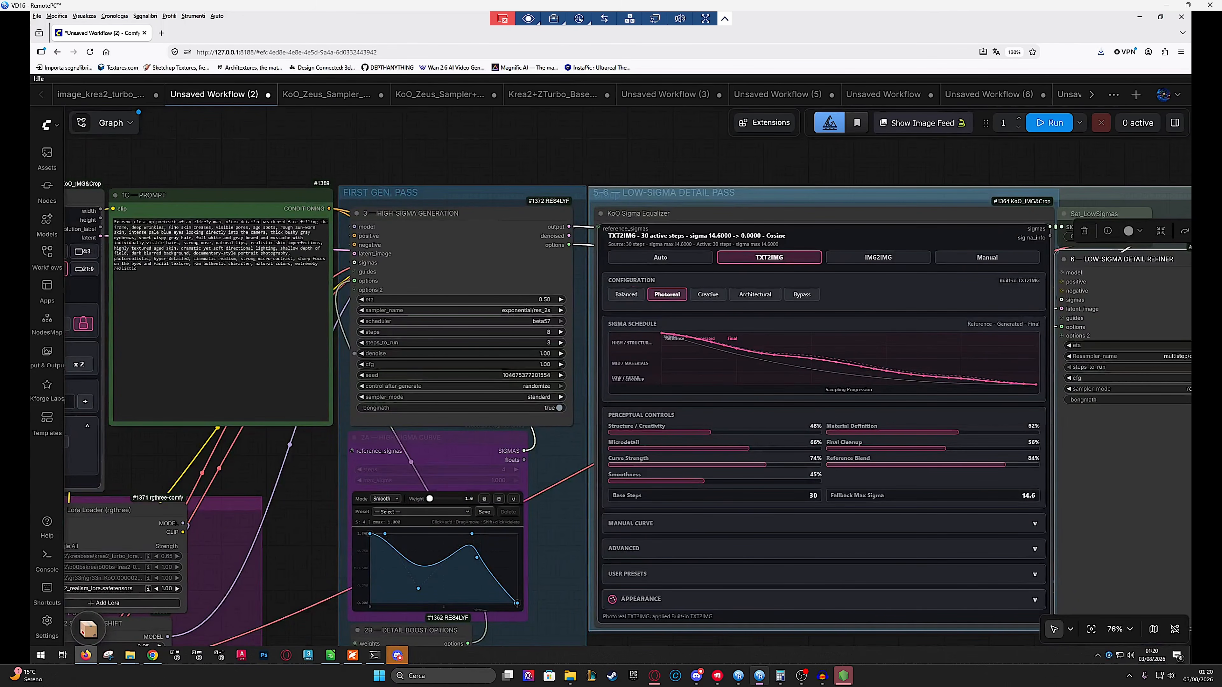
{"action": "left_click_drag", "start_coordinate": [870, 450], "coordinate": [472, 420]}
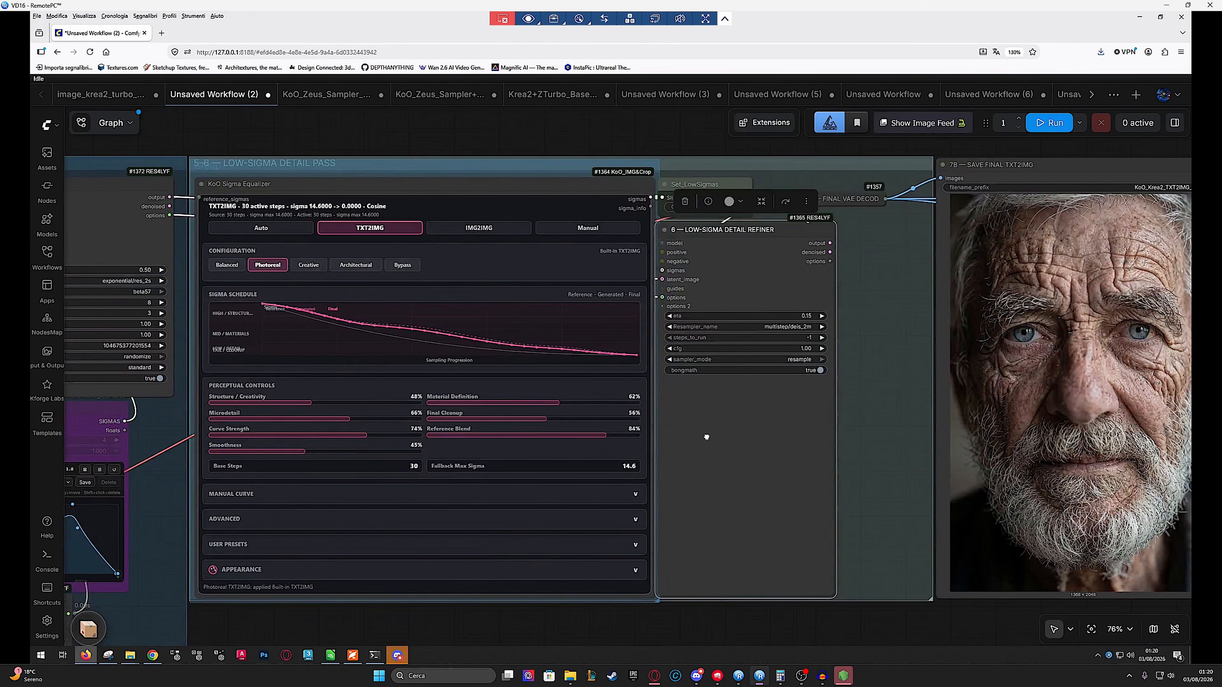
{"action": "left_click_drag", "start_coordinate": [887, 408], "coordinate": [606, 431]}
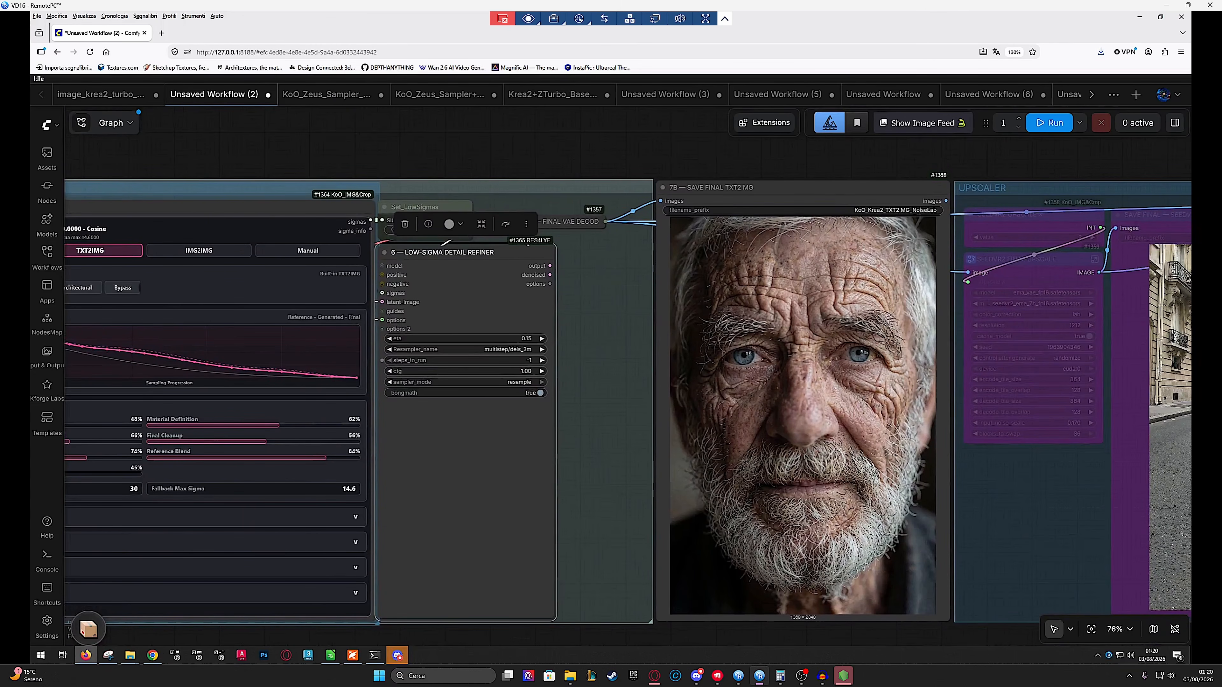
{"action": "scroll", "coordinate": [730, 386], "scroll_direction": "up", "scroll_amount": 2}
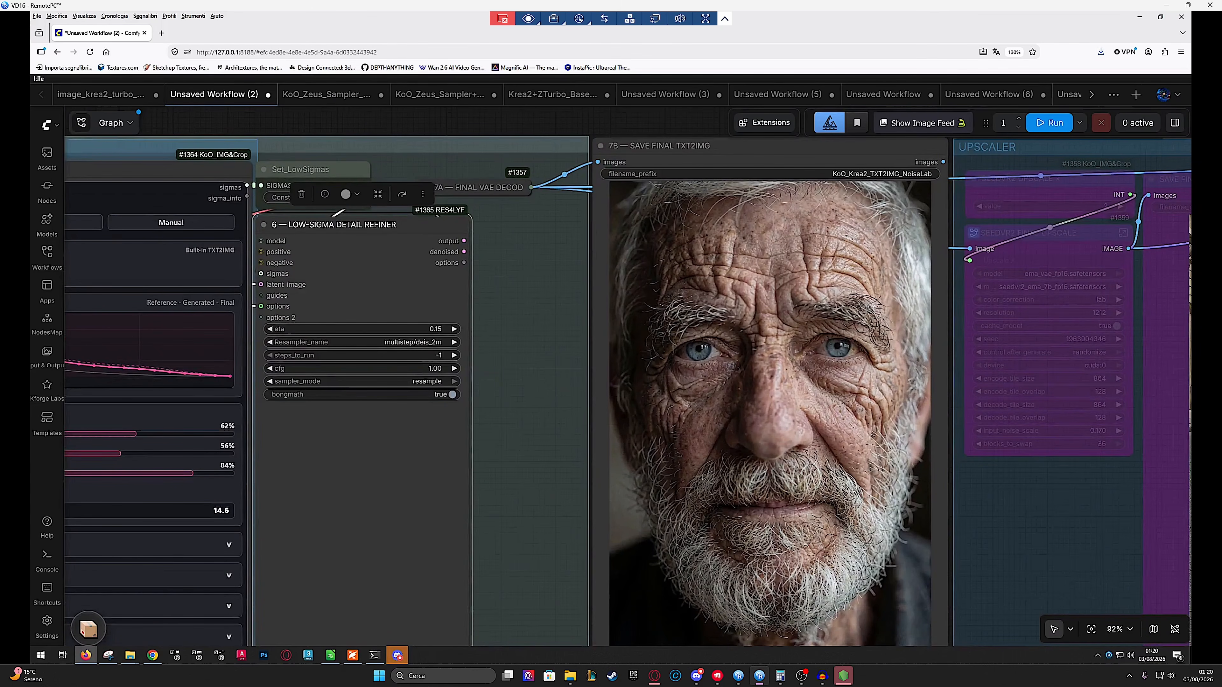
Open the KoO_Zeus_Sampler_FixedSkin workflow and inspect its Sigma Equalizer, Low-Sigma Detail Refiner settings and final portrait
{"action": "left_click", "coordinate": [320, 94]}
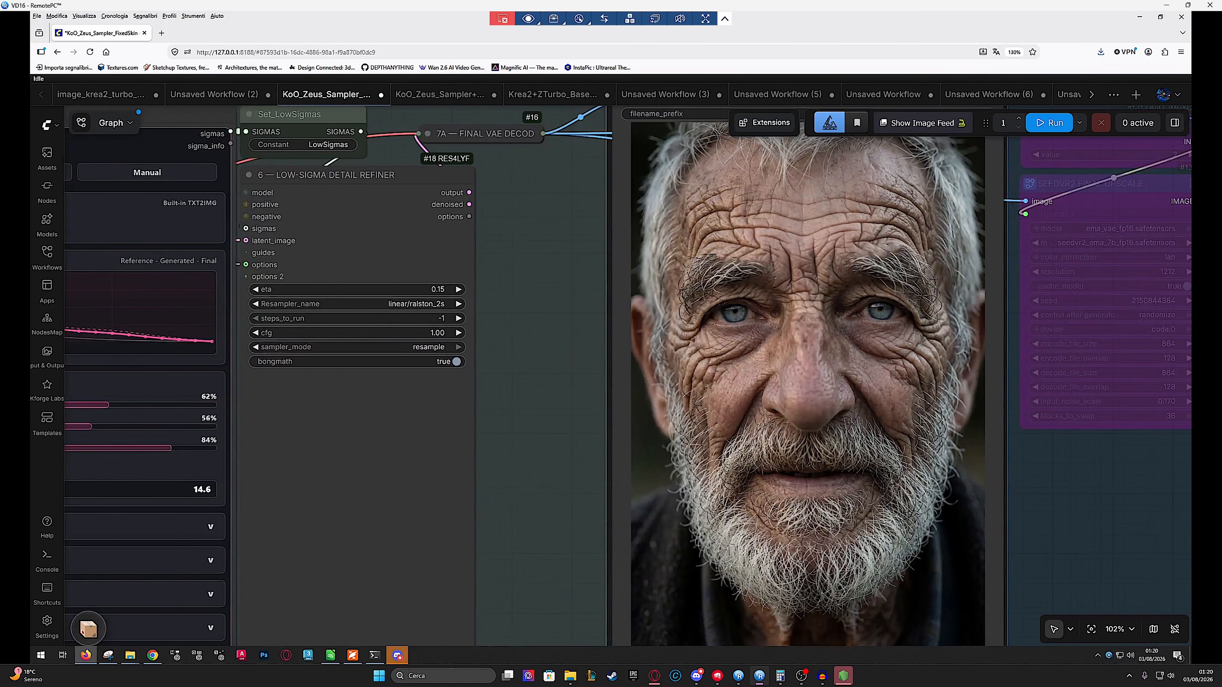
{"action": "scroll", "coordinate": [746, 409], "scroll_direction": "down", "scroll_amount": 2}
{"action": "left_click_drag", "start_coordinate": [553, 423], "coordinate": [1034, 412]}
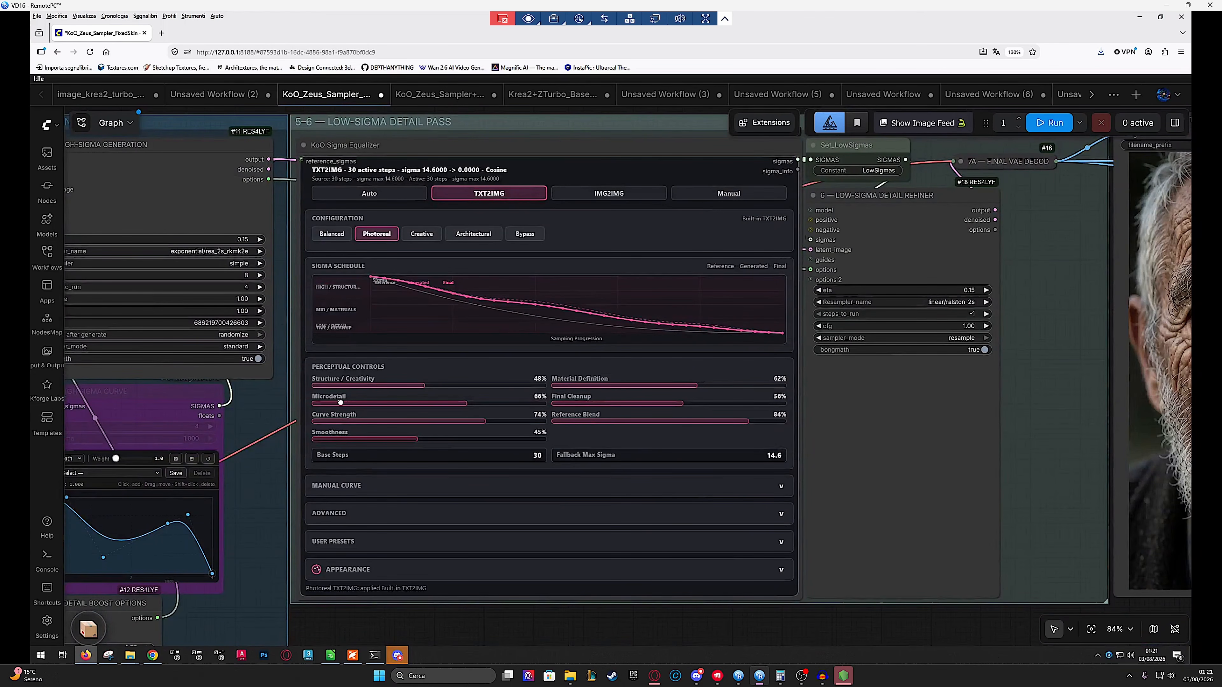
{"action": "left_click_drag", "start_coordinate": [340, 403], "coordinate": [410, 415]}
{"action": "left_click_drag", "start_coordinate": [1014, 434], "coordinate": [699, 446]}
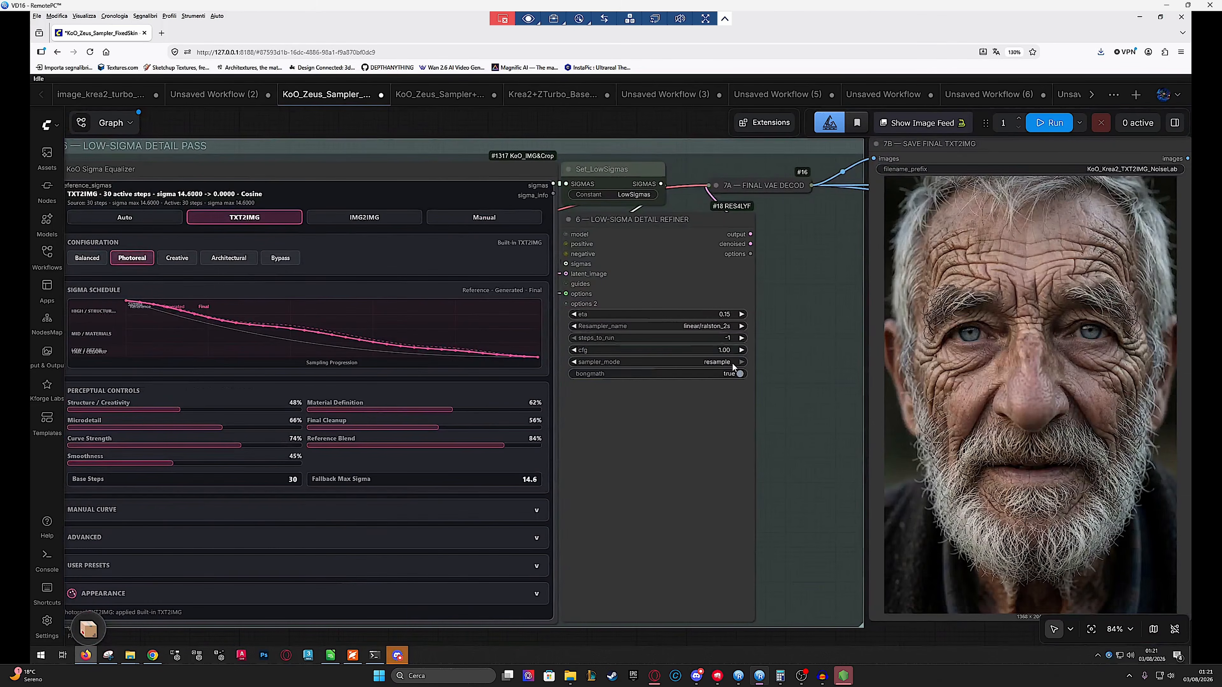
{"action": "scroll", "coordinate": [732, 365], "scroll_direction": "up", "scroll_amount": 2}
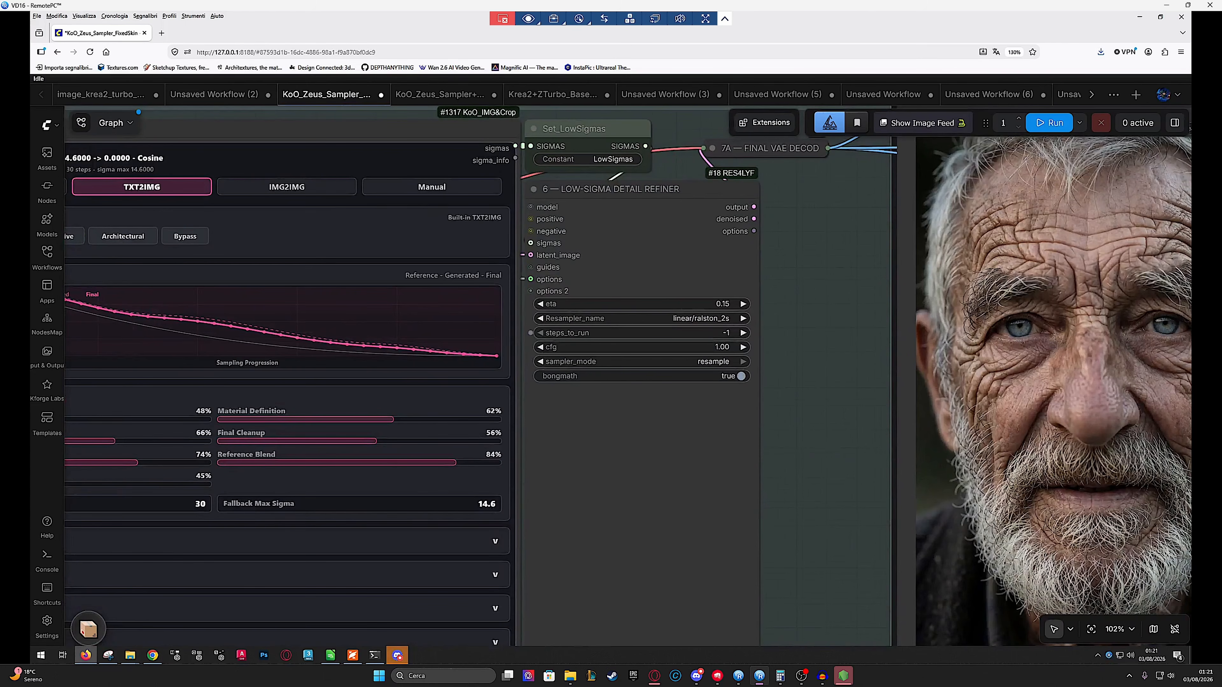
{"action": "left_click_drag", "start_coordinate": [838, 348], "coordinate": [633, 351]}
{"action": "left_click_drag", "start_coordinate": [806, 357], "coordinate": [743, 356]}
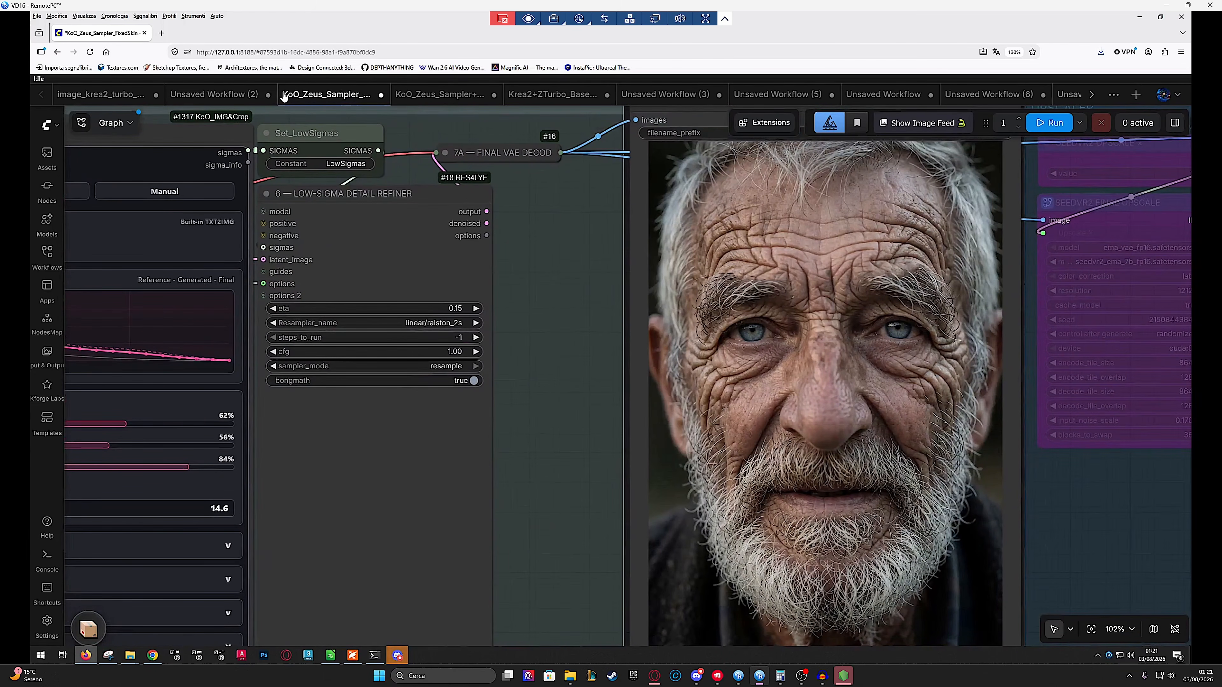
Compare the elderly man's portrait in Unsaved Workflow (2), image_krea2_turbo and the KoO_Zeus_Sampler_FixedSkin workflow
{"action": "left_click", "coordinate": [221, 94]}
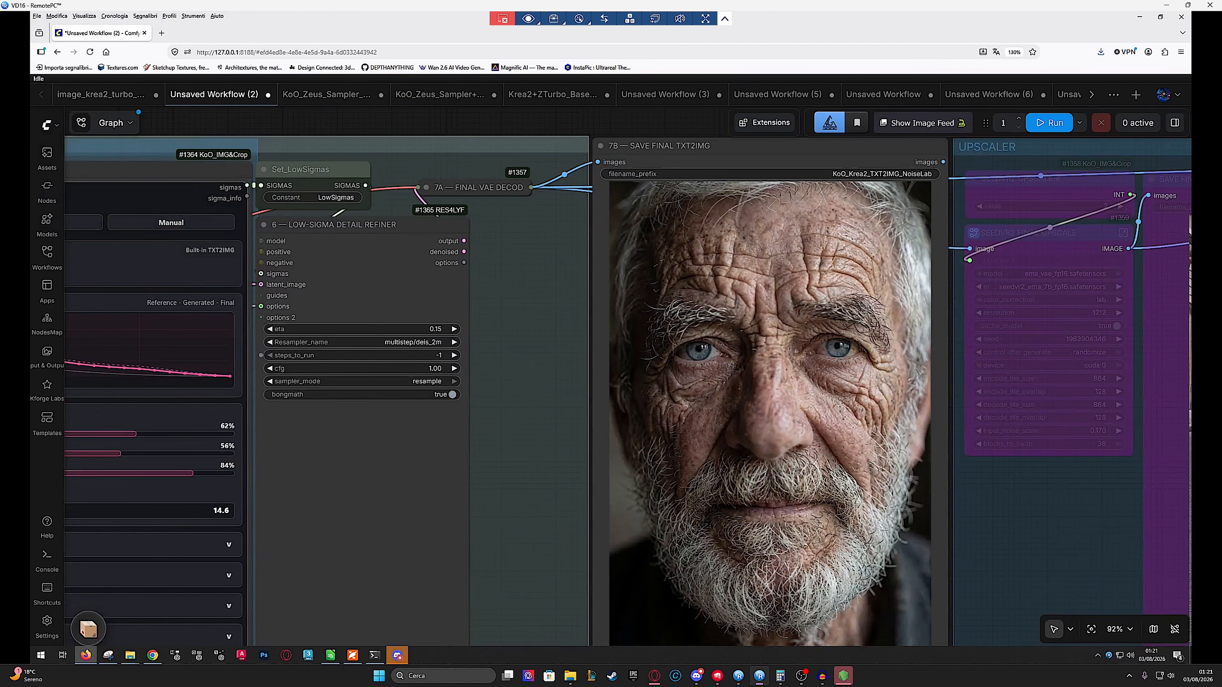
{"action": "left_click", "coordinate": [110, 94]}
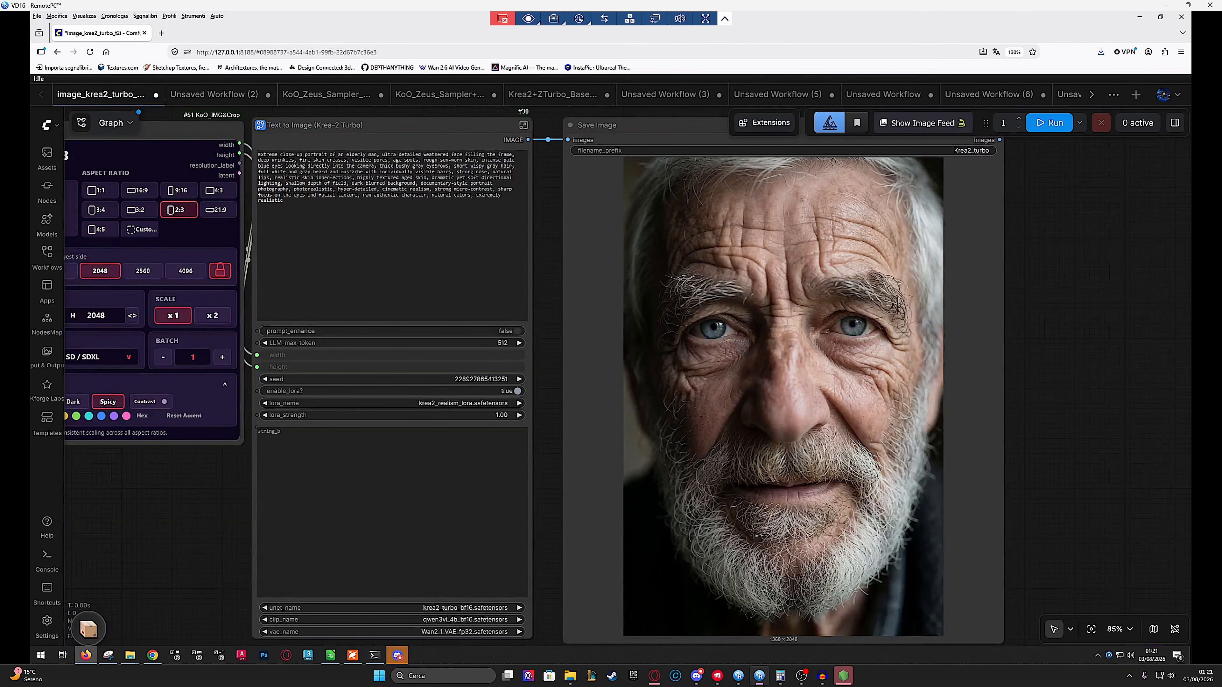
{"action": "left_click", "coordinate": [327, 94]}
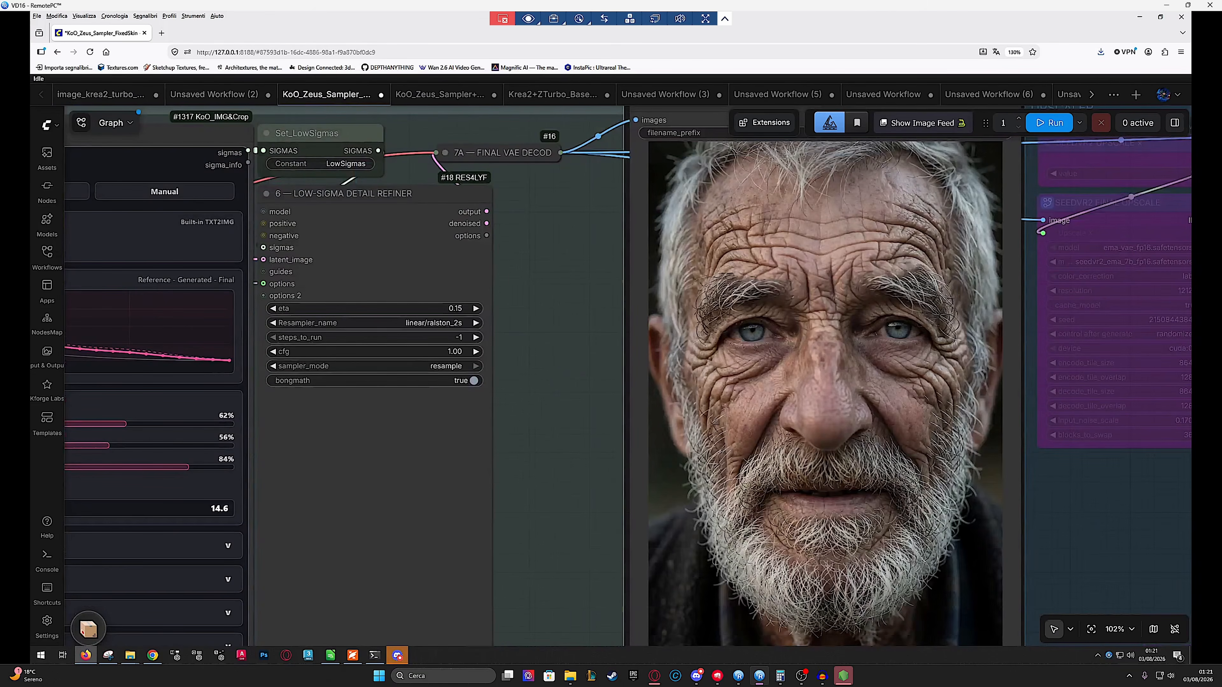
{"action": "left_click_drag", "start_coordinate": [736, 326], "coordinate": [660, 322]}
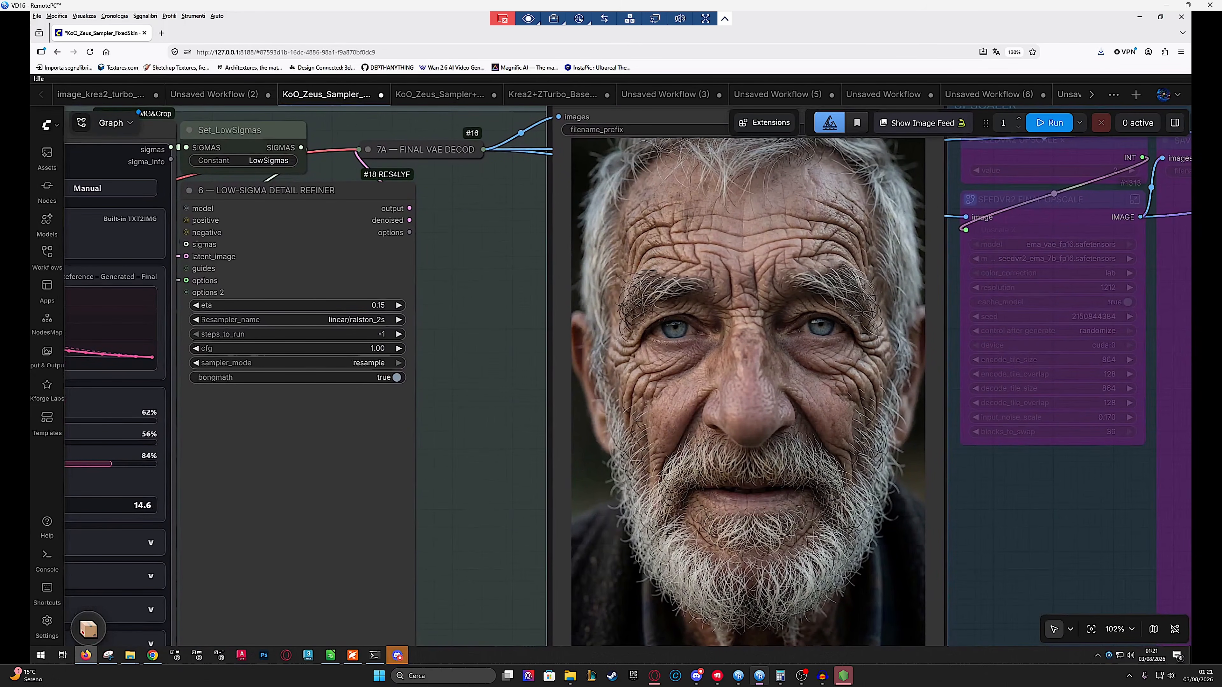
Compare the soldier portrait in the second KoO_Zeus_Sampler+ workflow with the one in the Krea2+ZTurbo_BaseLora workflow
{"action": "left_click", "coordinate": [429, 98]}
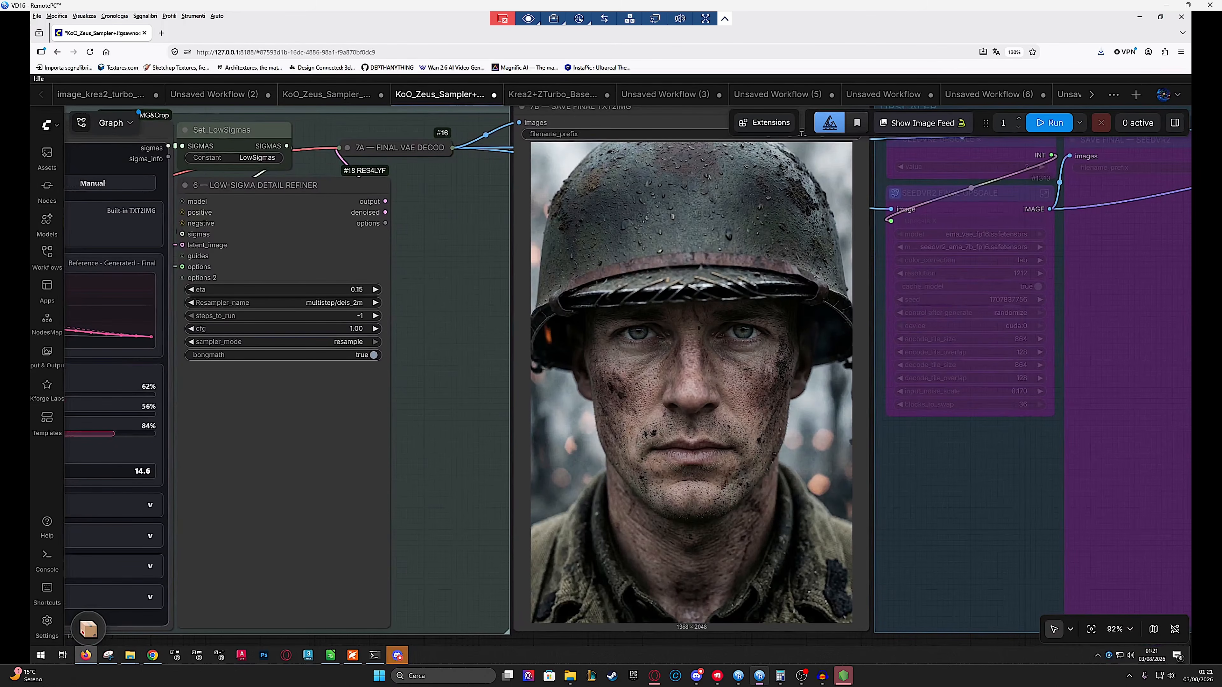
{"action": "scroll", "coordinate": [709, 350], "scroll_direction": "up", "scroll_amount": 4}
{"action": "scroll", "coordinate": [706, 355], "scroll_direction": "down", "scroll_amount": 3}
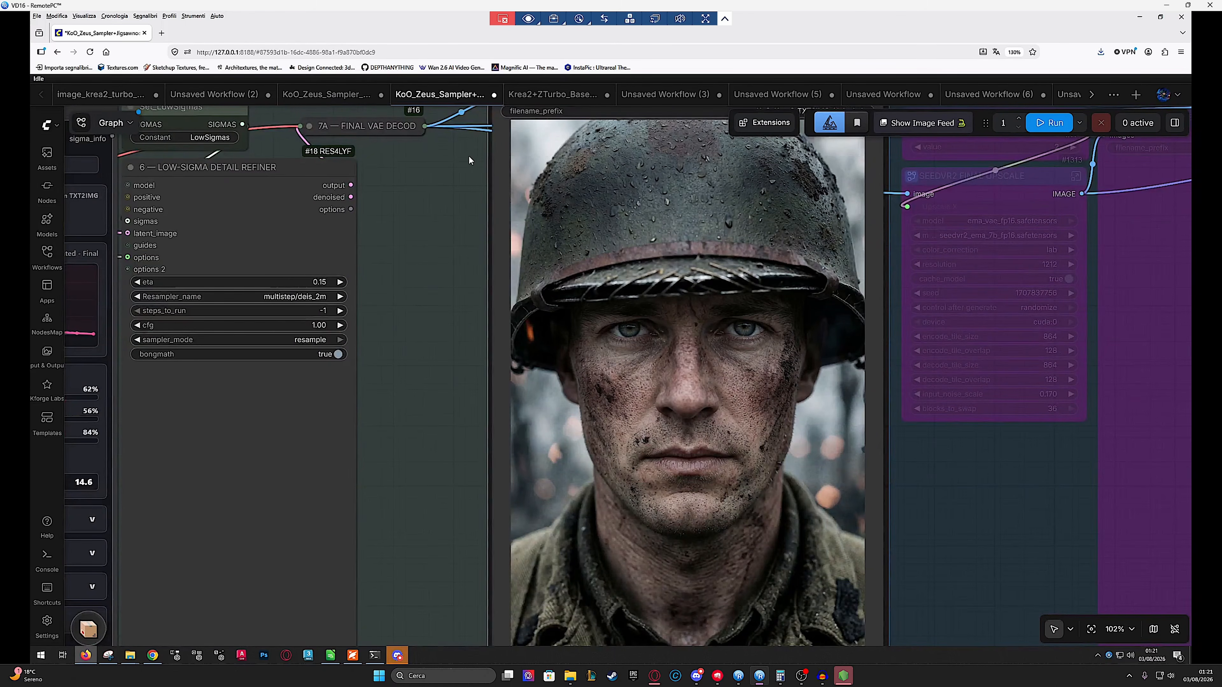
{"action": "left_click", "coordinate": [553, 94]}
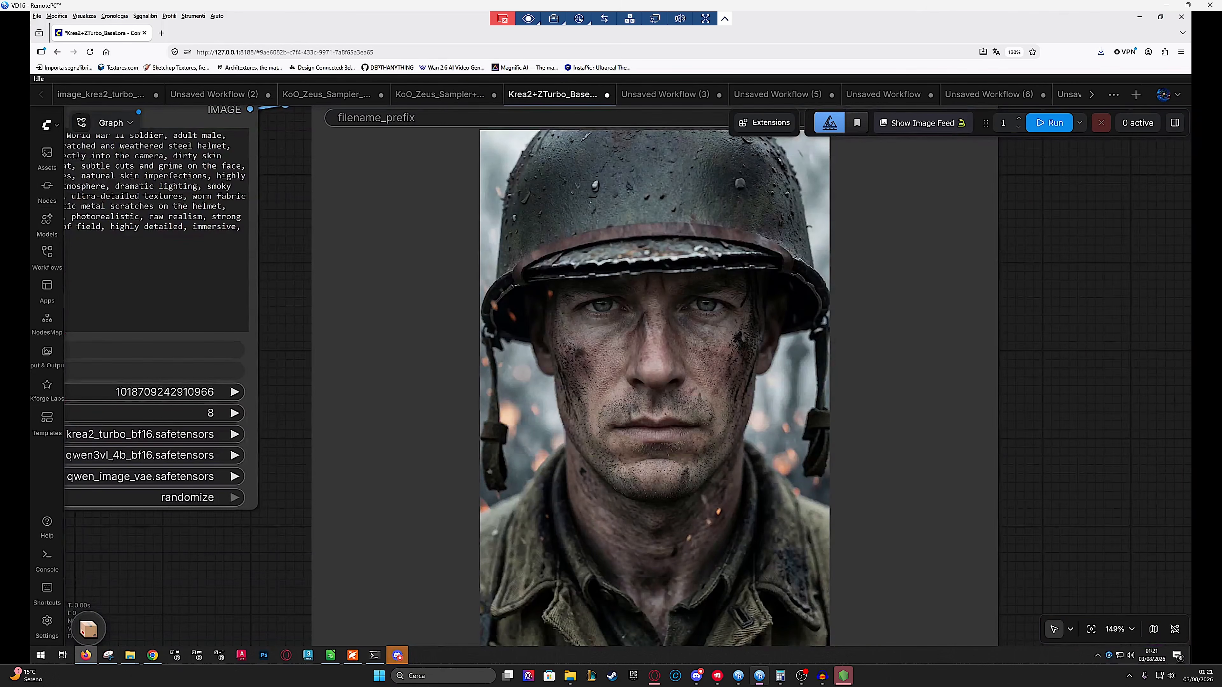
{"action": "left_click_drag", "start_coordinate": [1078, 366], "coordinate": [1109, 364]}
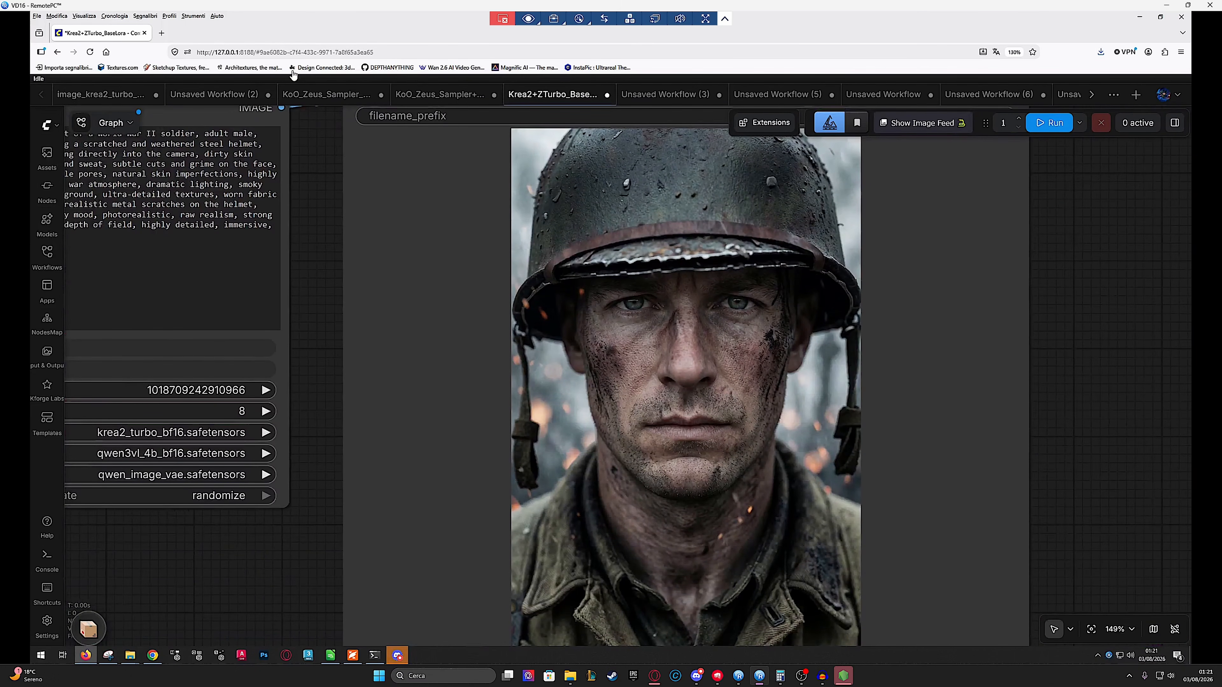
Recheck the soldier's skin and helmet detail by alternating between the KoO_Zeus_Sampler+ and Krea2+ZTurbo_BaseLora workflows
{"action": "left_click", "coordinate": [428, 98]}
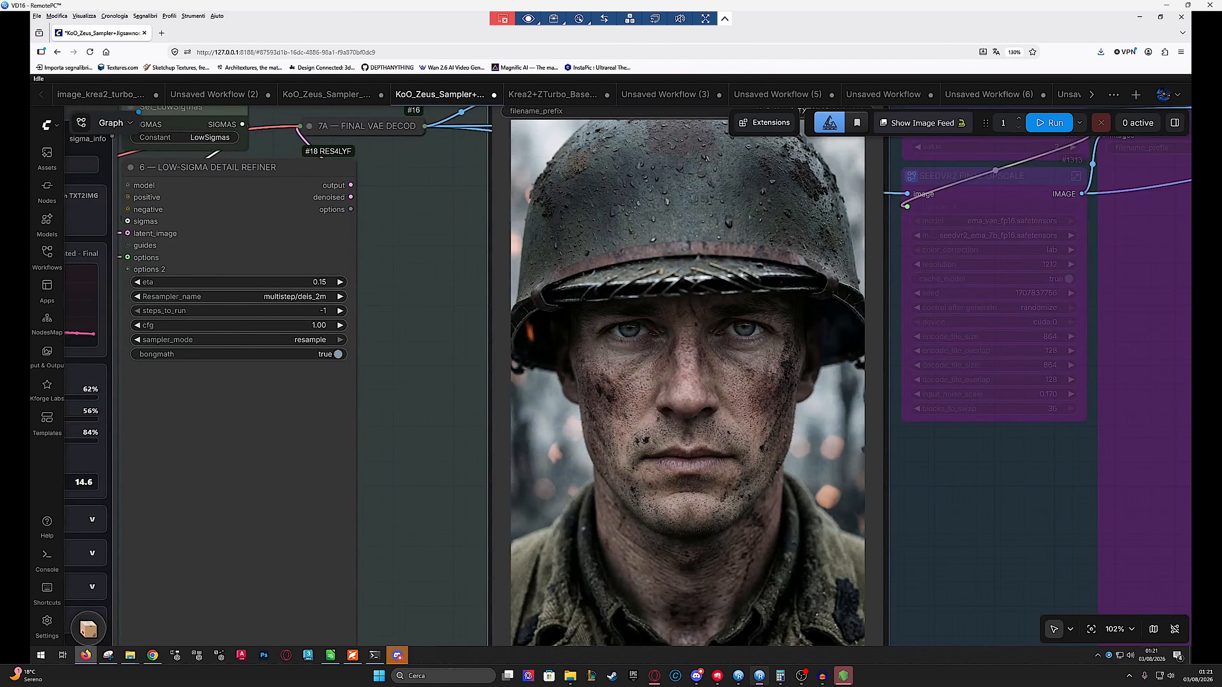
{"action": "scroll", "coordinate": [597, 385], "scroll_direction": "down", "scroll_amount": 1}
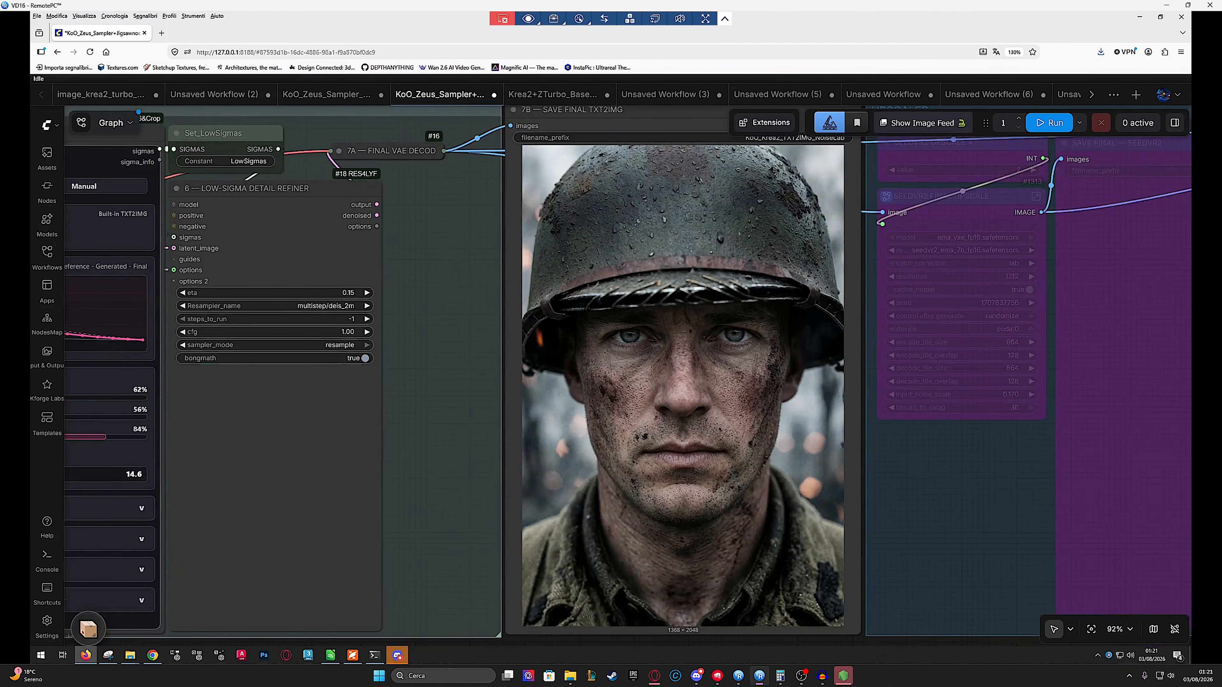
{"action": "left_click", "coordinate": [555, 99]}
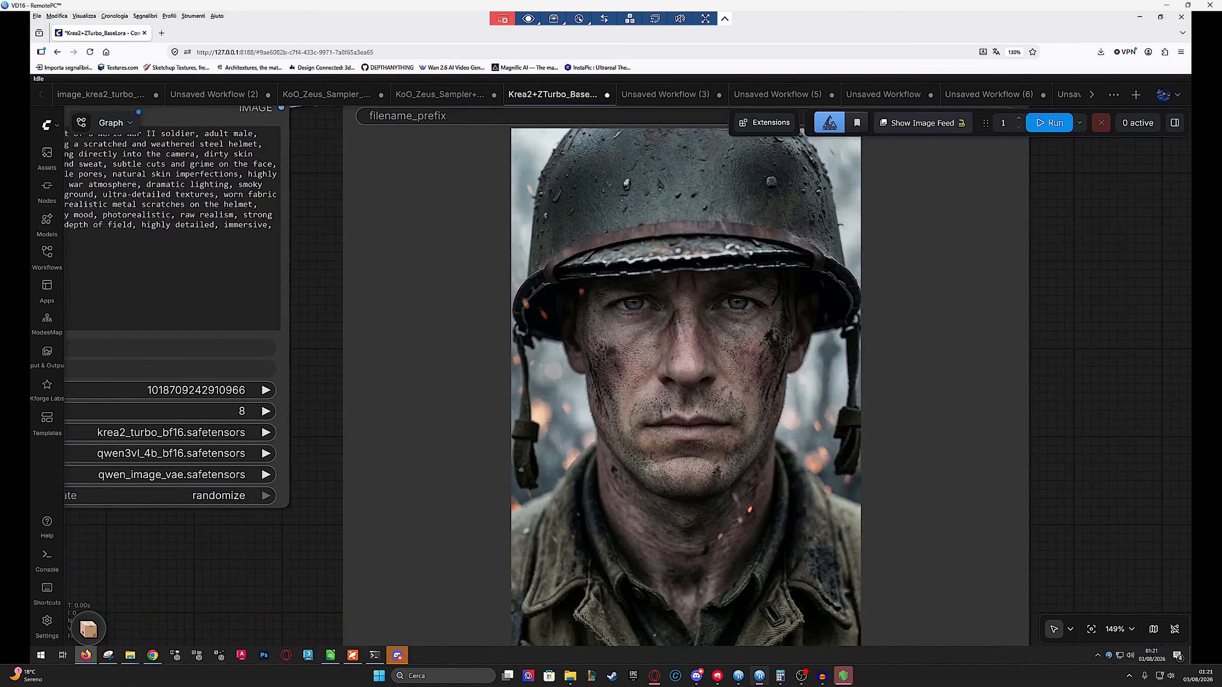
{"action": "left_click", "coordinate": [410, 96]}
{"action": "left_click_drag", "start_coordinate": [448, 385], "coordinate": [434, 369]}
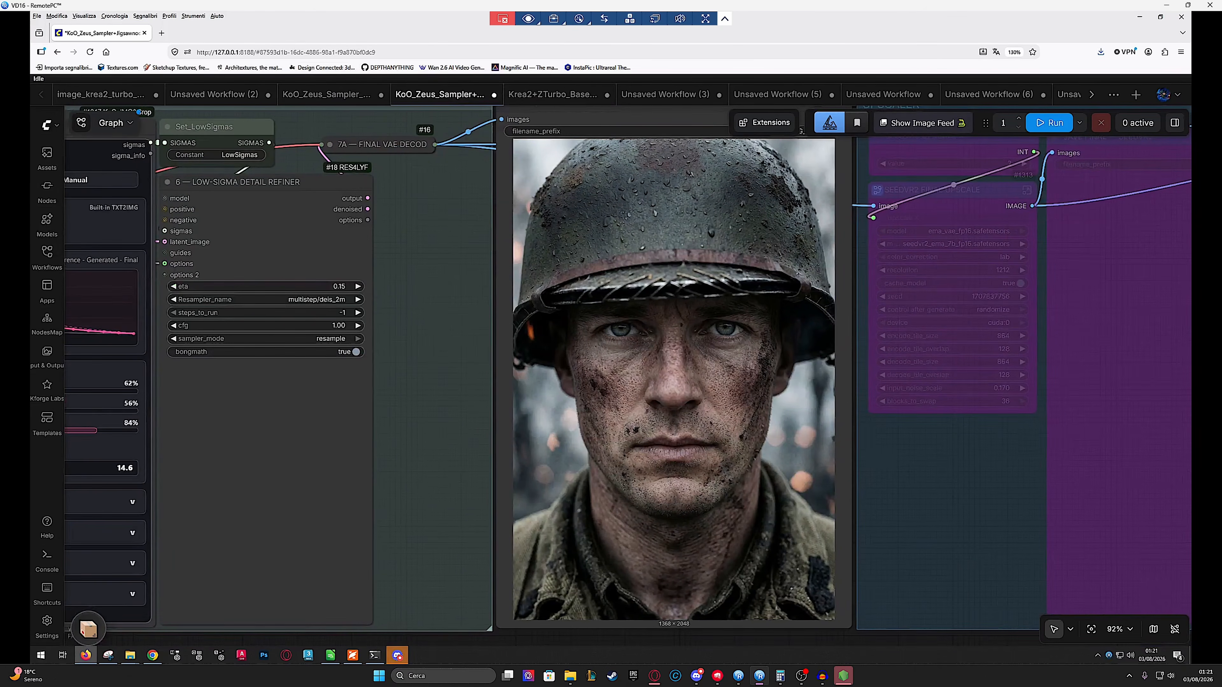
{"action": "left_click", "coordinate": [554, 95]}
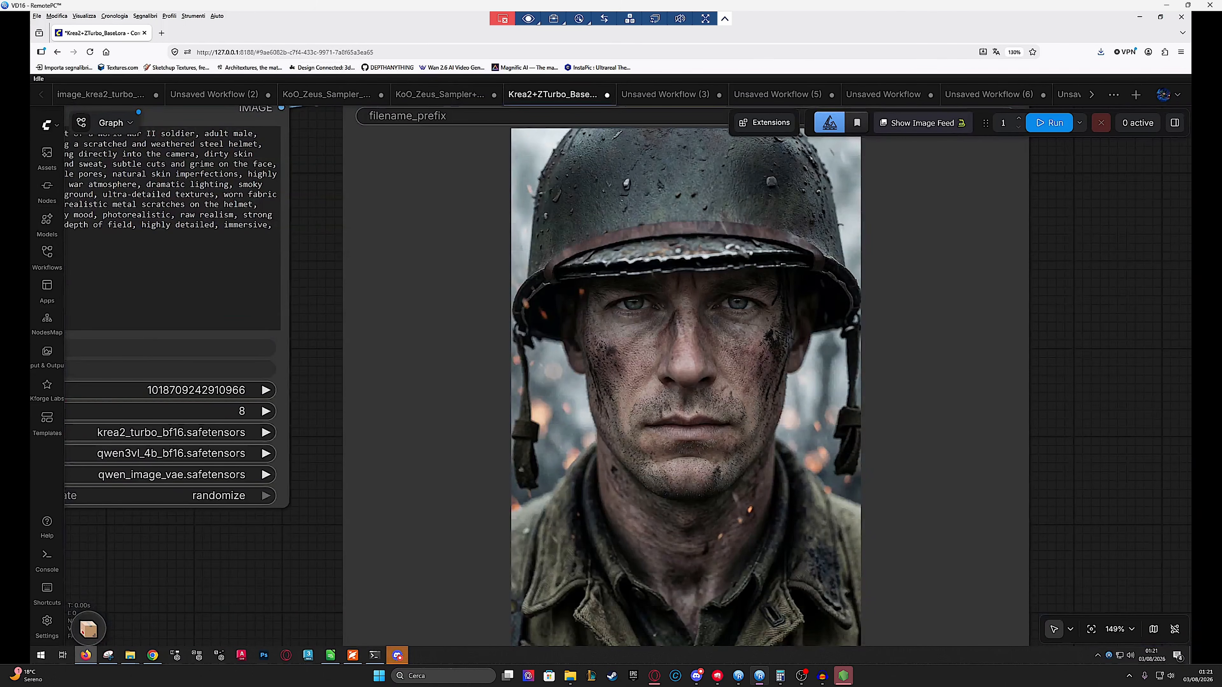
{"action": "left_click", "coordinate": [438, 94]}
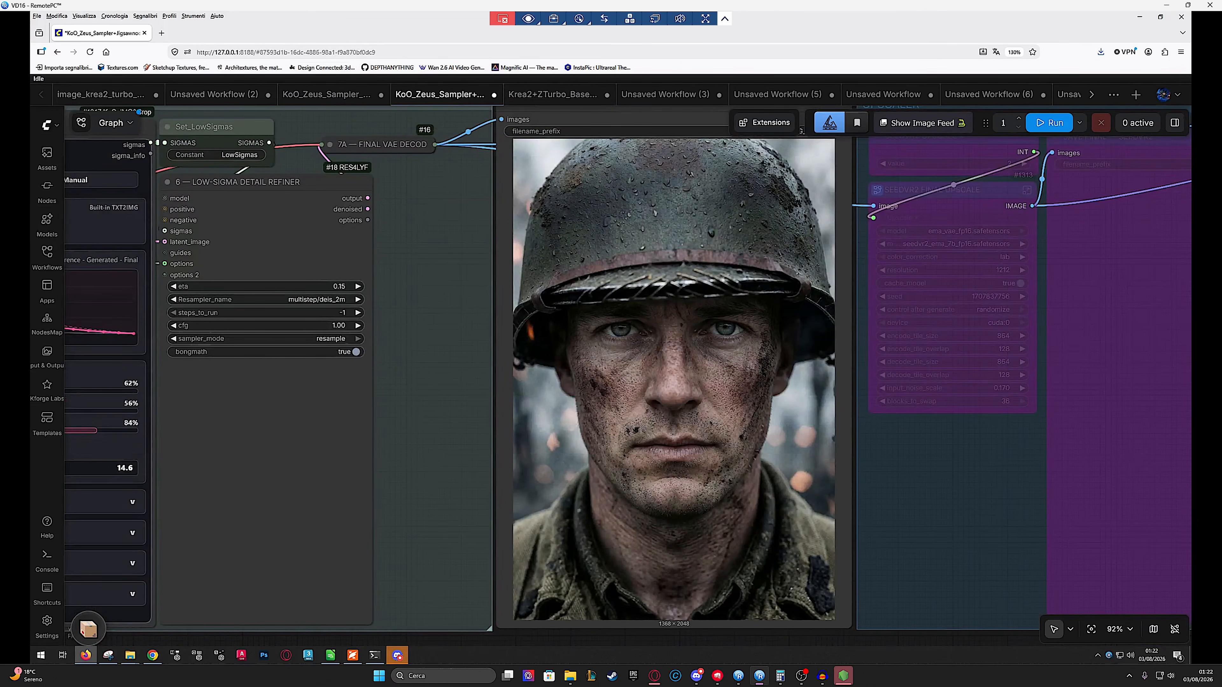
View the KoO_Zeus_Sampler+ low-sigma pass beside its soldier portrait, and compare that portrait with the full Krea2+ZTurbo_BaseLora image
{"action": "scroll", "coordinate": [1034, 379], "scroll_direction": "down", "scroll_amount": 5}
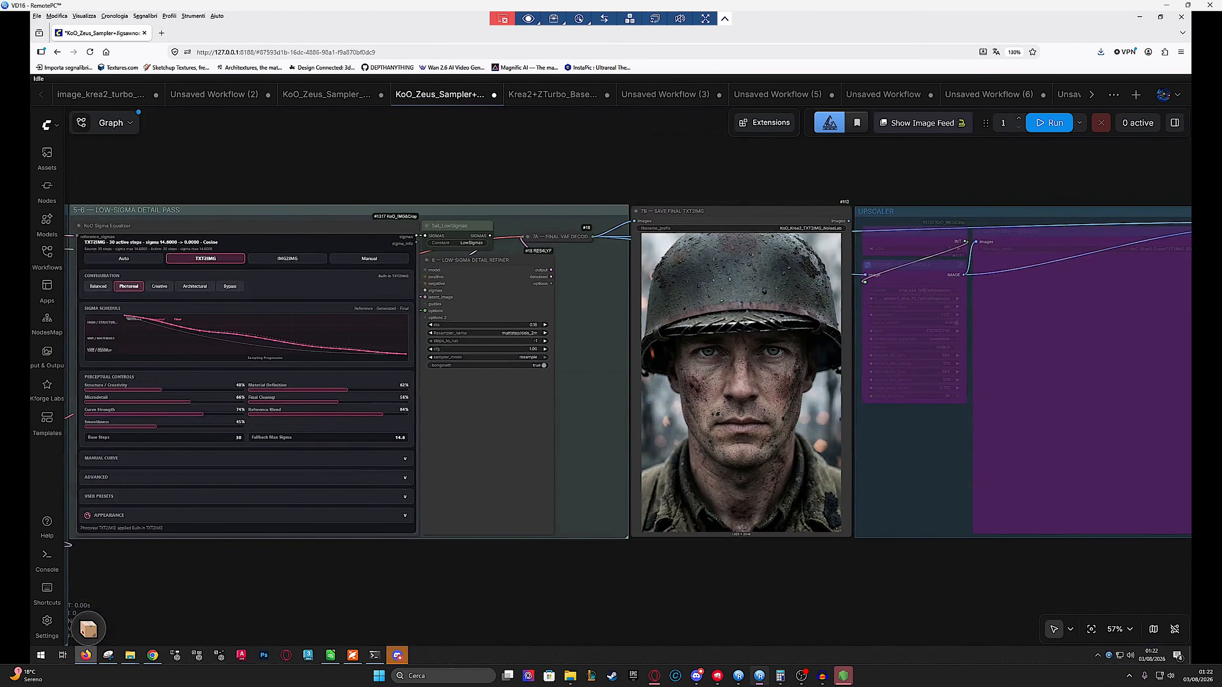
{"action": "scroll", "coordinate": [691, 373], "scroll_direction": "up", "scroll_amount": 6}
{"action": "left_click_drag", "start_coordinate": [737, 365], "coordinate": [625, 352]}
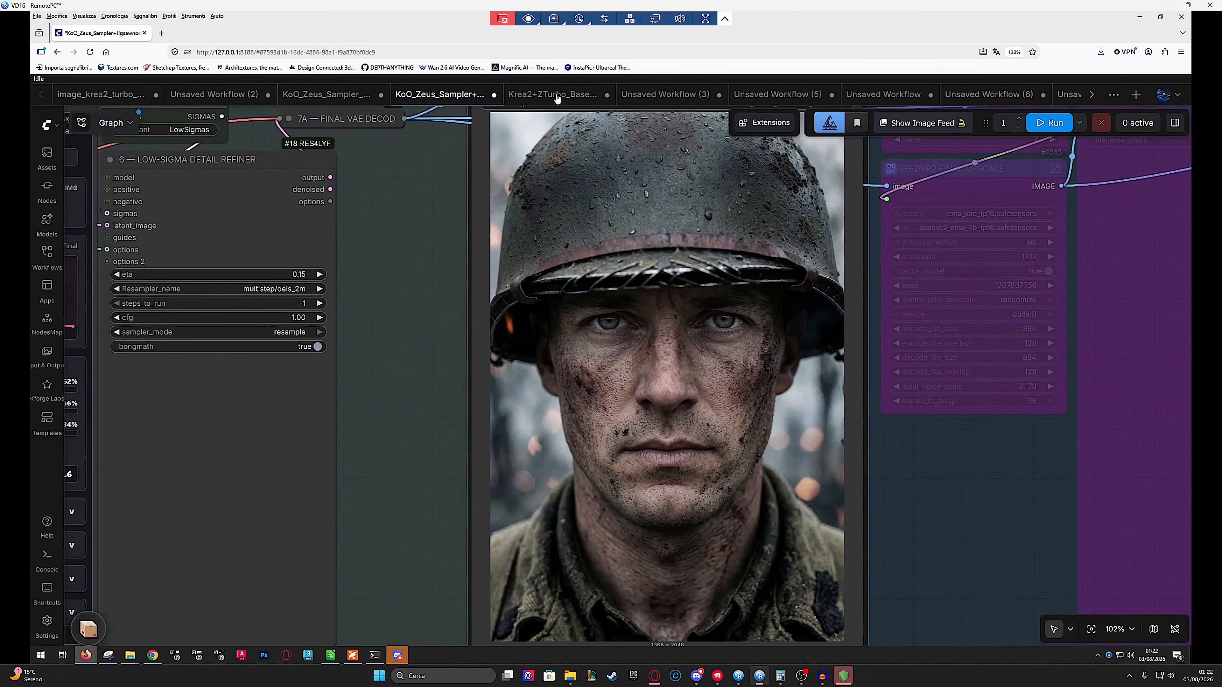
{"action": "left_click", "coordinate": [557, 95]}
{"action": "scroll", "coordinate": [577, 306], "scroll_direction": "down", "scroll_amount": 1}
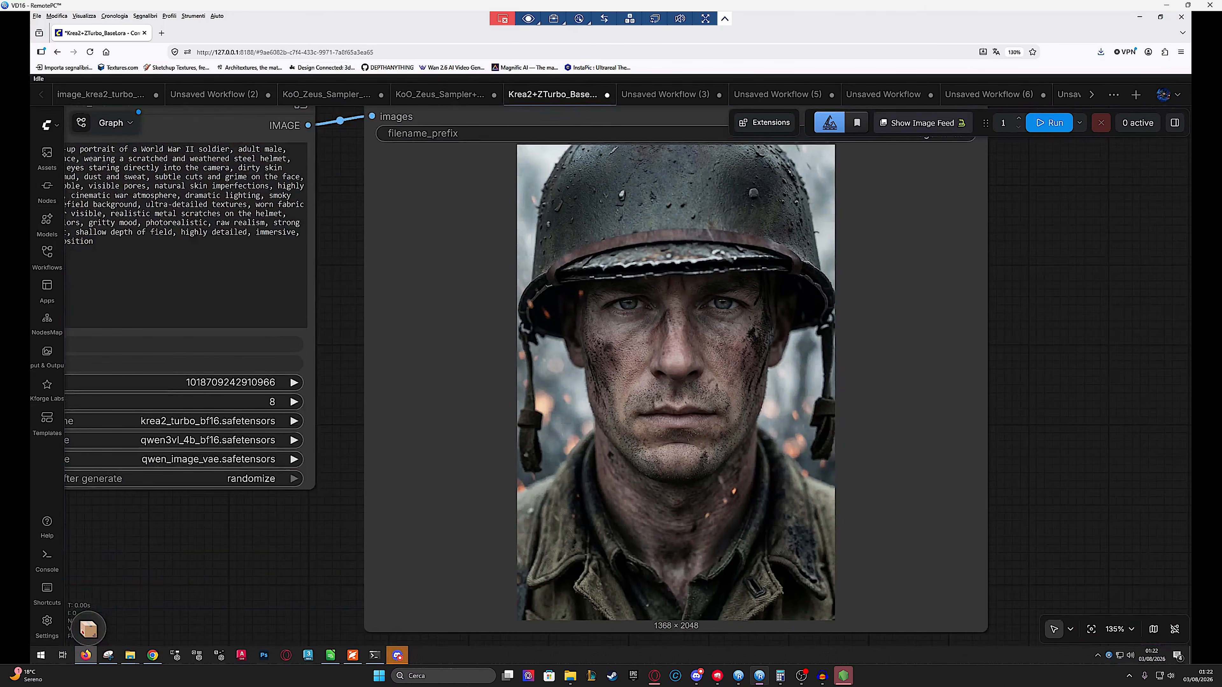
{"action": "left_click_drag", "start_coordinate": [579, 310], "coordinate": [570, 321]}
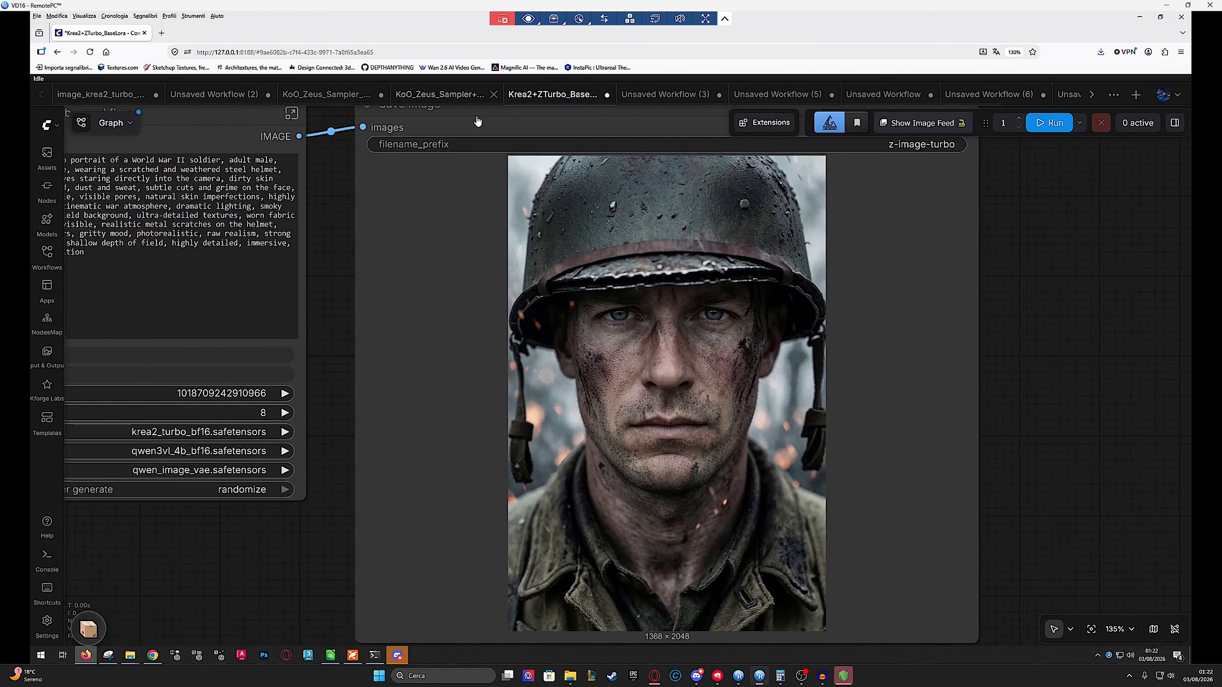
{"action": "left_click", "coordinate": [467, 95]}
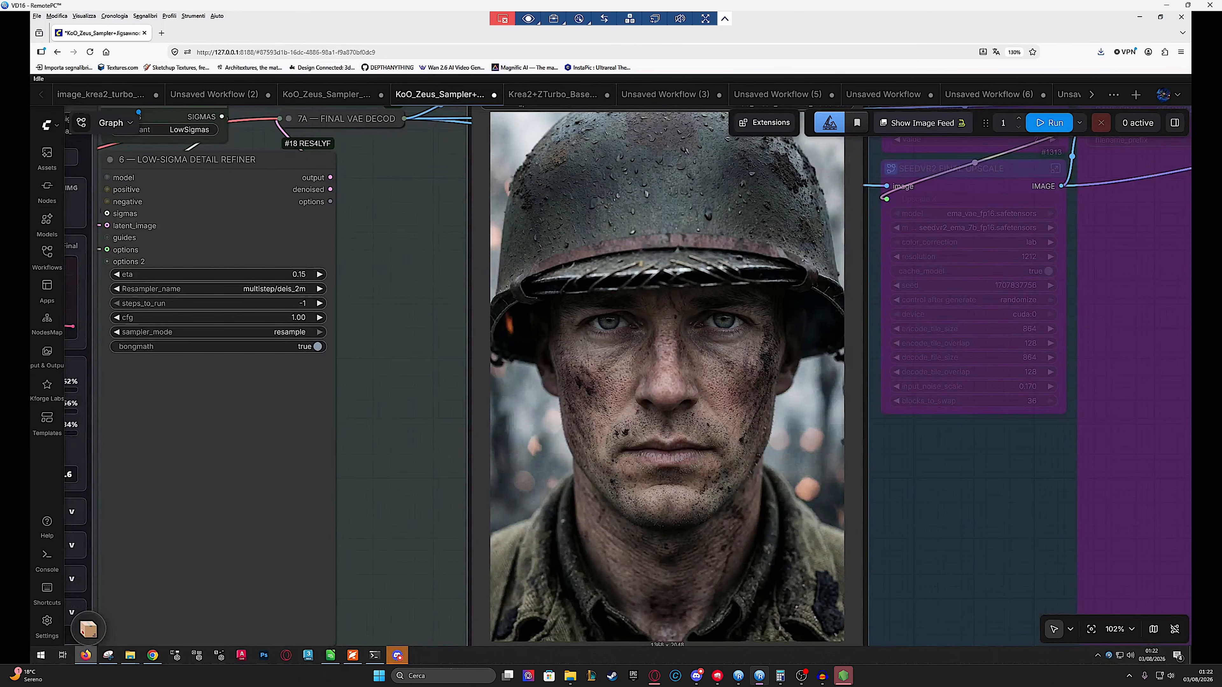
Open Unsaved Workflow (3) and inspect its low-sigma detail pass and the final voodoo shaman portrait
{"action": "left_click", "coordinate": [655, 95]}
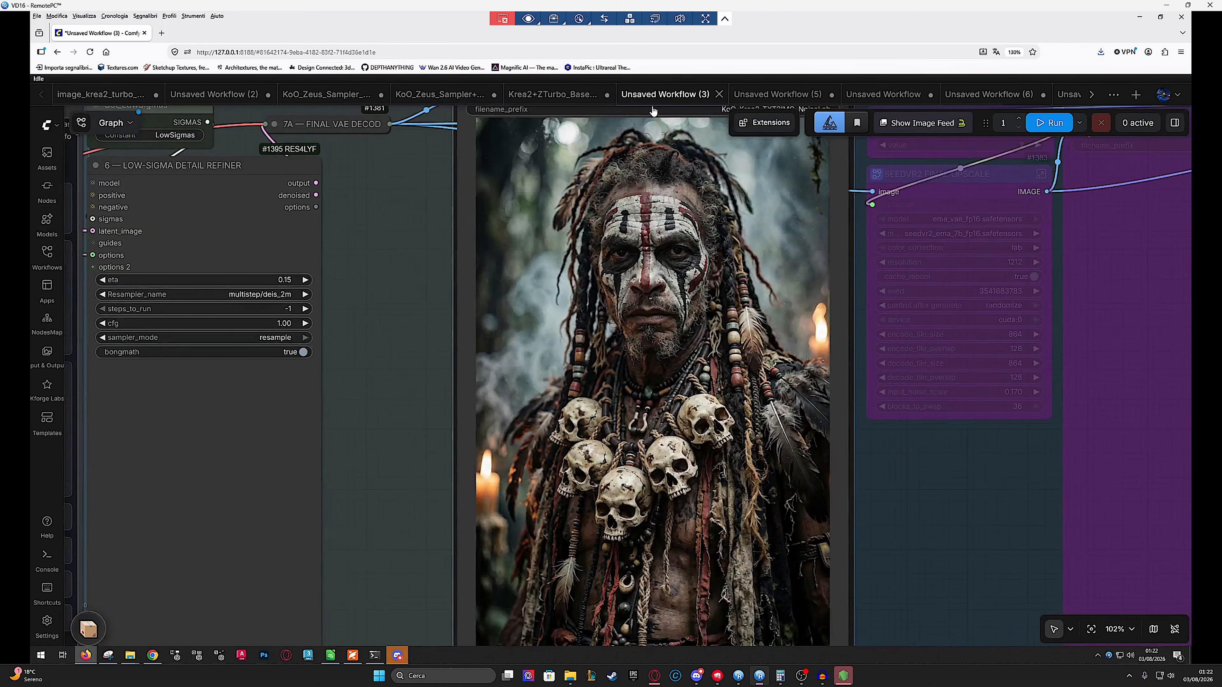
{"action": "scroll", "coordinate": [608, 217], "scroll_direction": "down", "scroll_amount": 1}
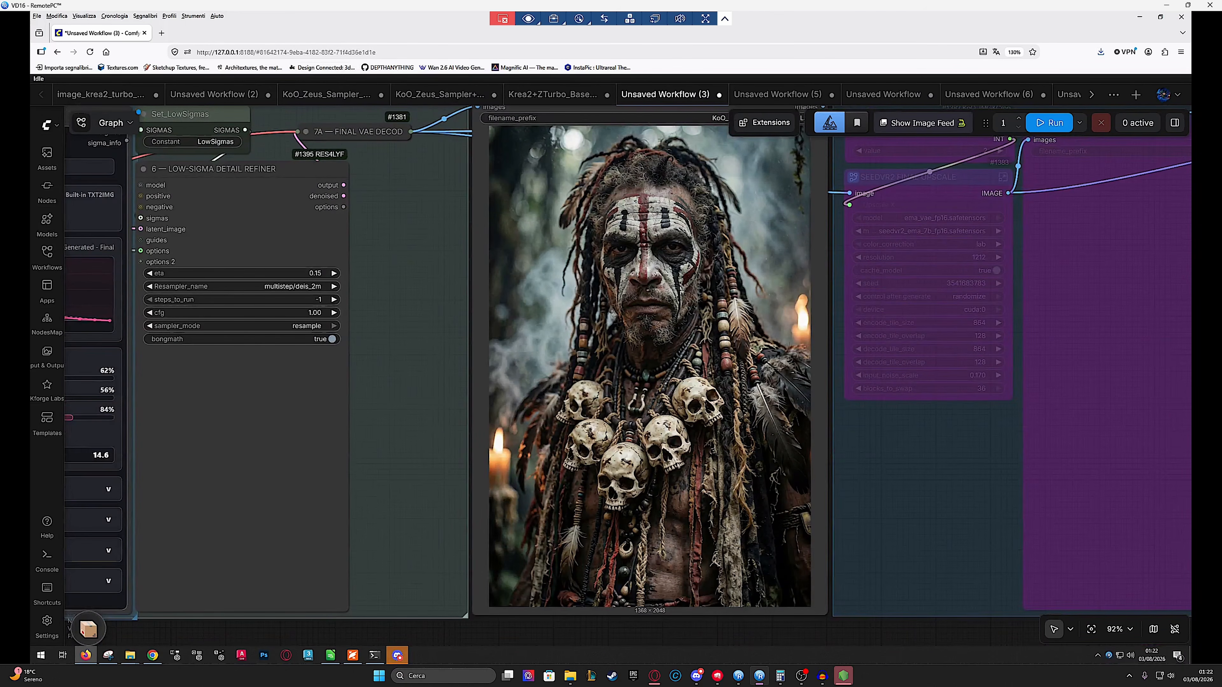
{"action": "scroll", "coordinate": [725, 344], "scroll_direction": "down", "scroll_amount": 7}
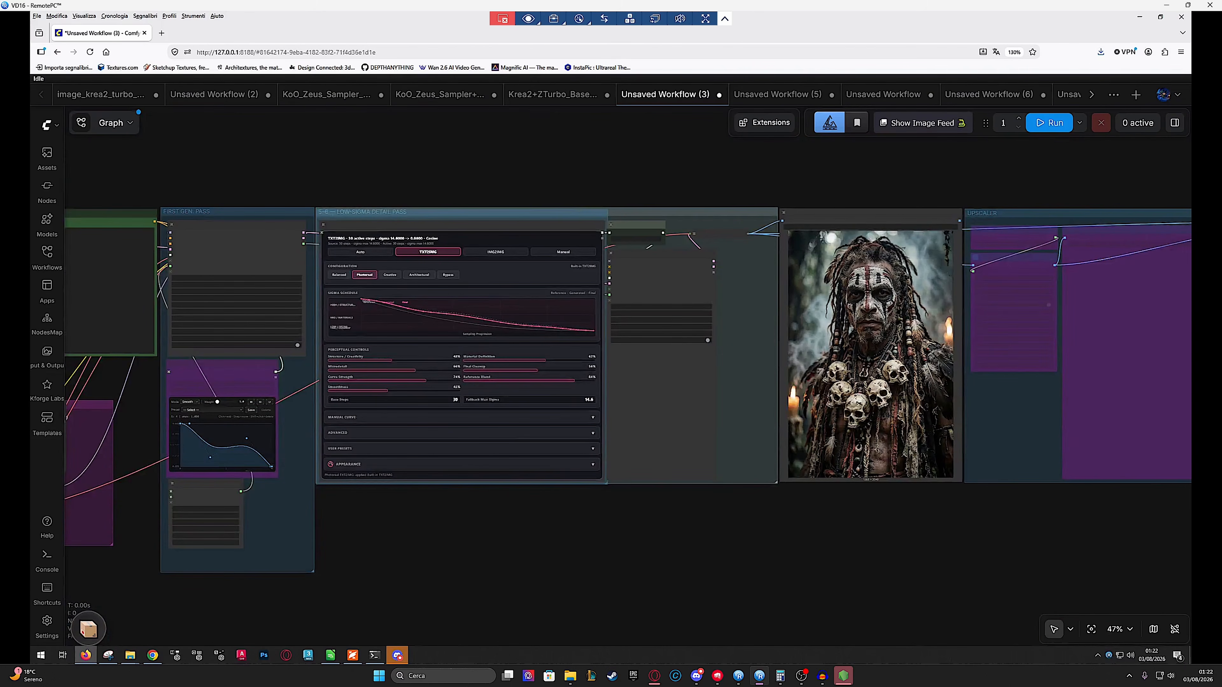
{"action": "scroll", "coordinate": [866, 337], "scroll_direction": "up", "scroll_amount": 8}
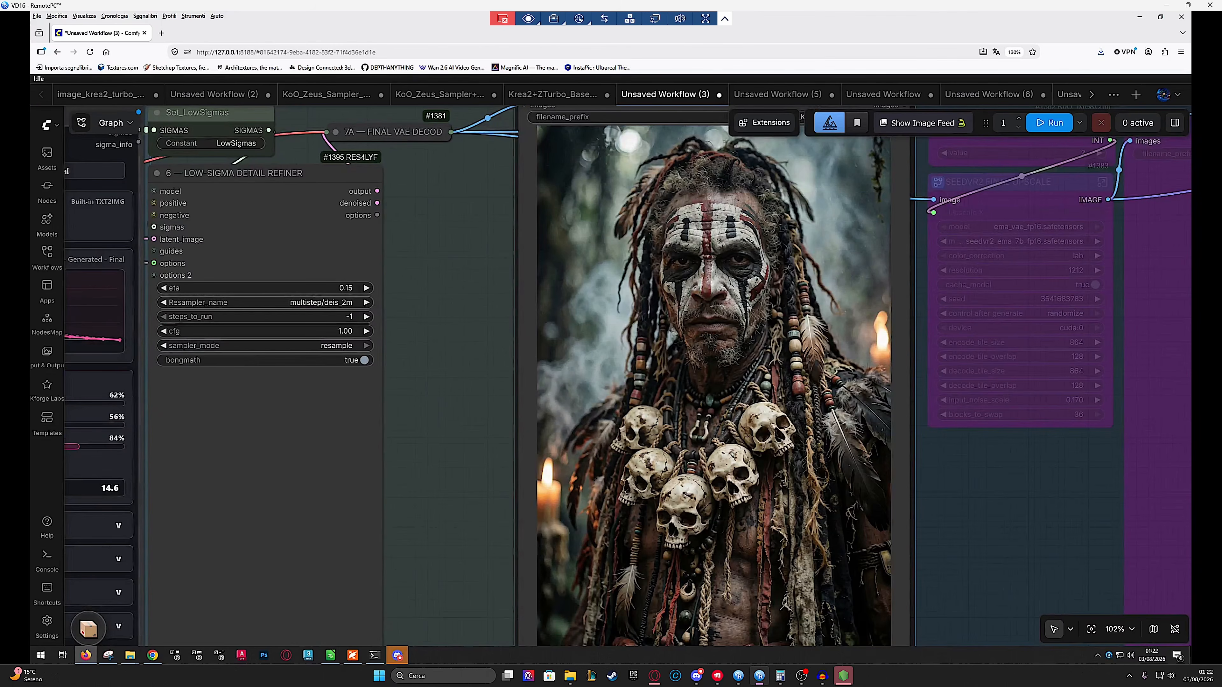
{"action": "left_click_drag", "start_coordinate": [1015, 495], "coordinate": [981, 515]}
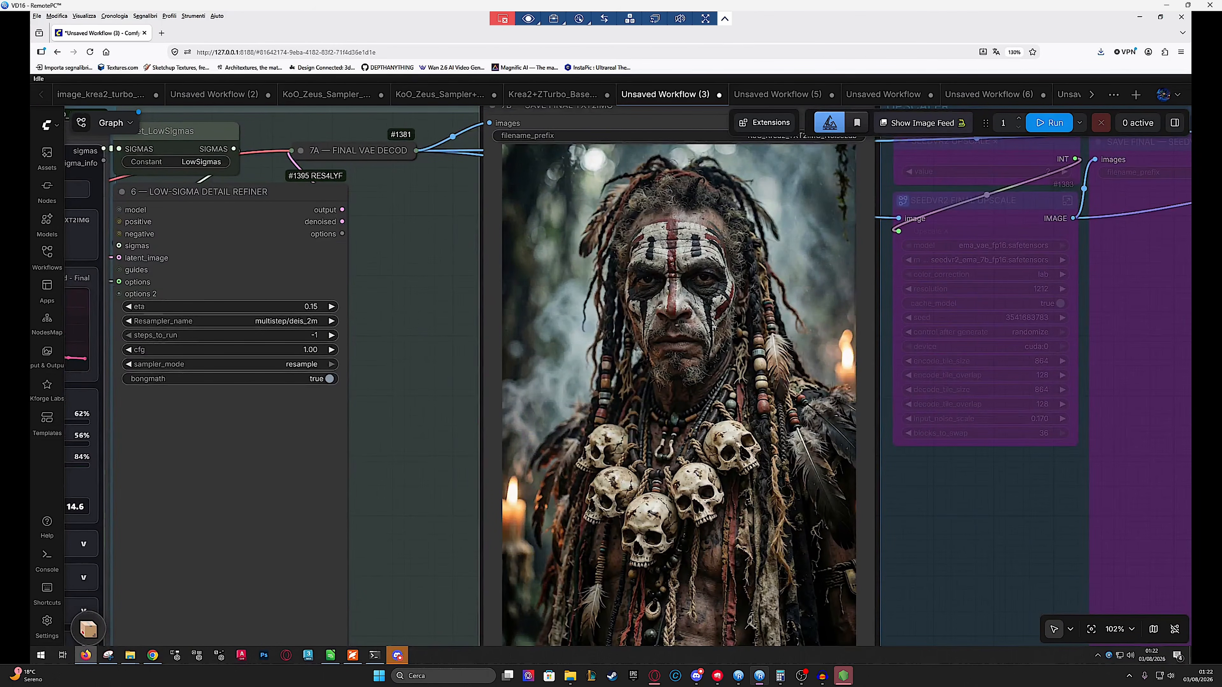
{"action": "left_click_drag", "start_coordinate": [714, 359], "coordinate": [720, 330]}
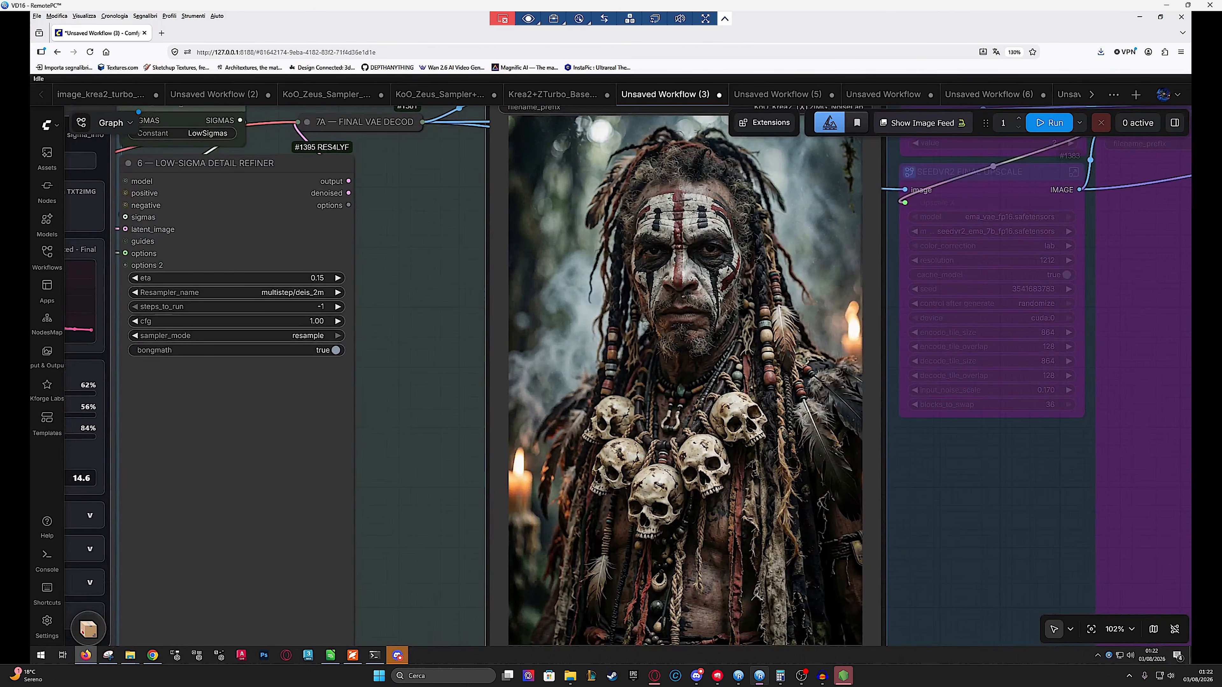
Open Unsaved Workflow (5) and inspect its shaman prompt, model settings and saved portrait
{"action": "left_click", "coordinate": [778, 94]}
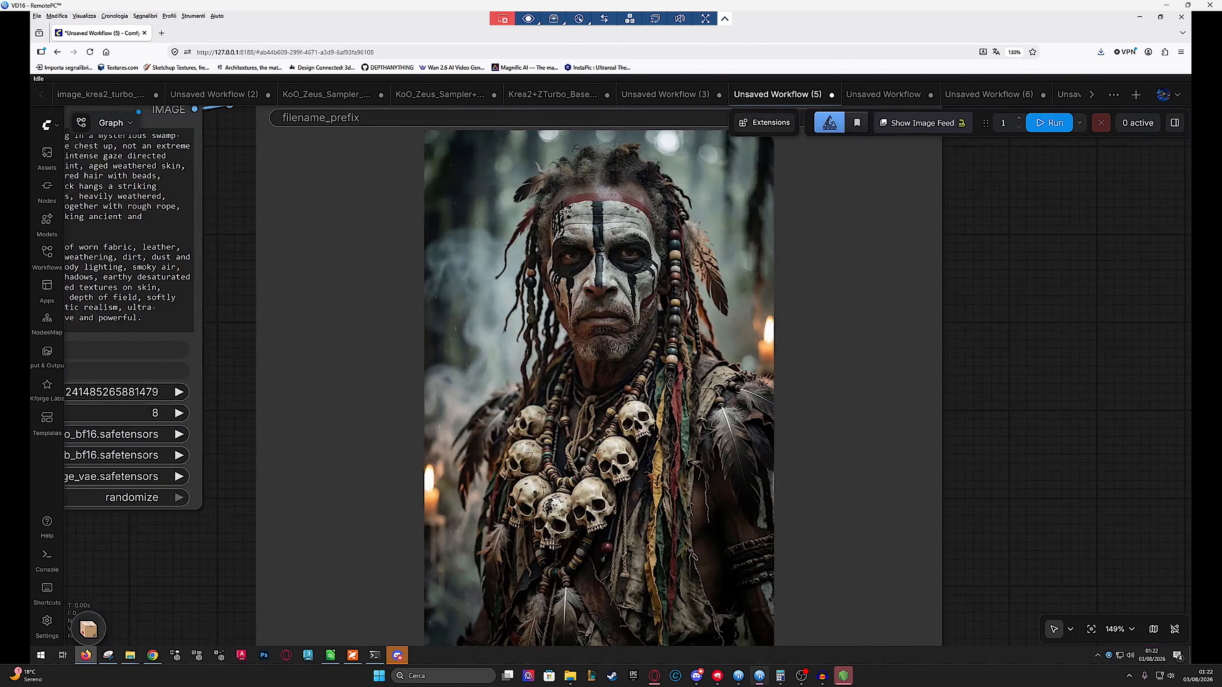
{"action": "left_click_drag", "start_coordinate": [1001, 366], "coordinate": [1109, 356]}
{"action": "scroll", "coordinate": [672, 319], "scroll_direction": "down", "scroll_amount": 2}
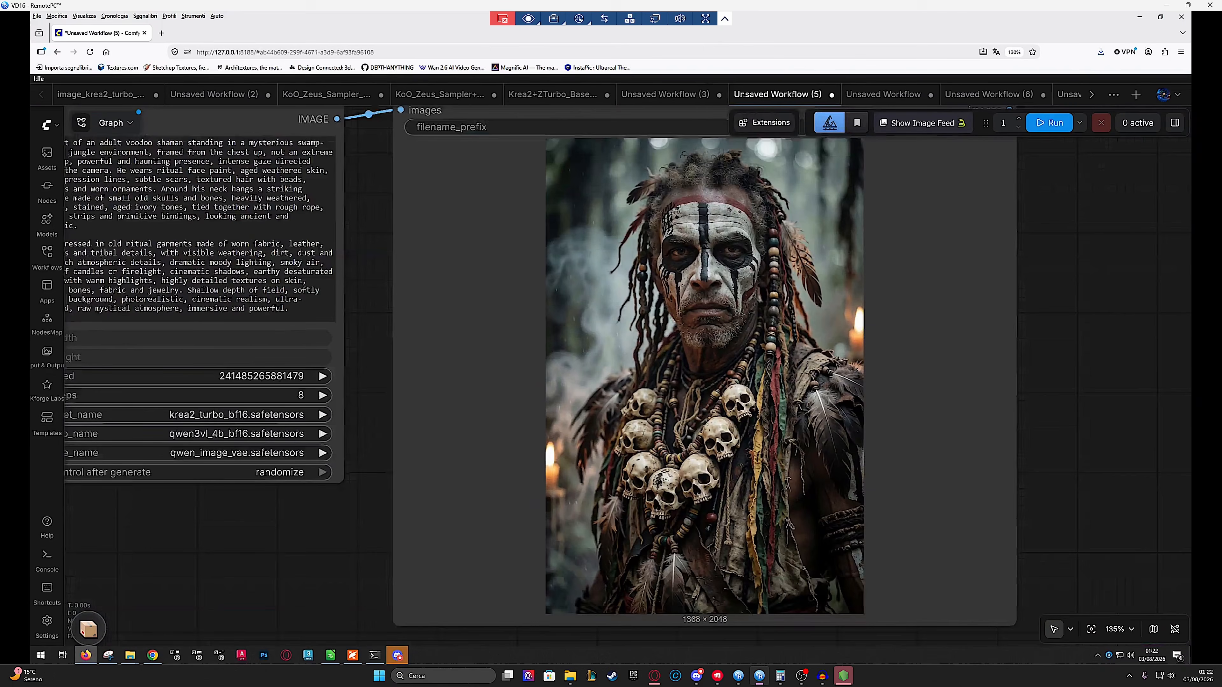
{"action": "left_click_drag", "start_coordinate": [672, 318], "coordinate": [701, 319]}
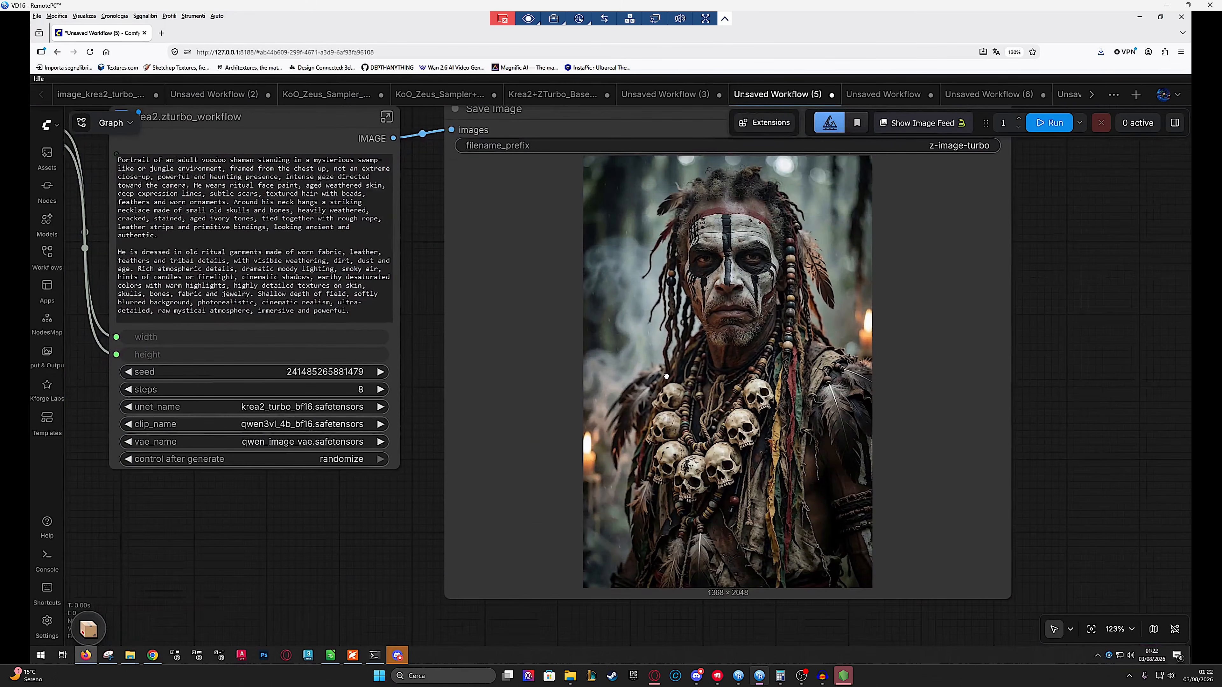
{"action": "scroll", "coordinate": [680, 255], "scroll_direction": "up", "scroll_amount": 2}
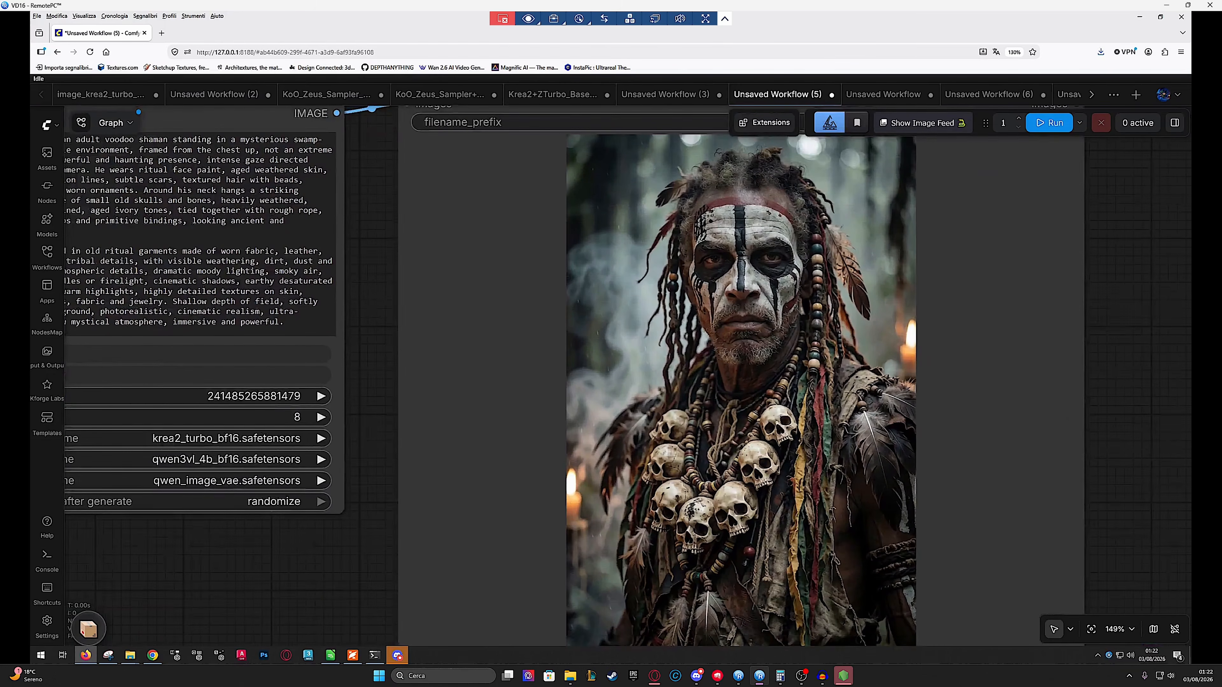
Return to Unsaved Workflow (3) and examine the shaman's face paint, skin and skull necklace up close
{"action": "left_click", "coordinate": [653, 97]}
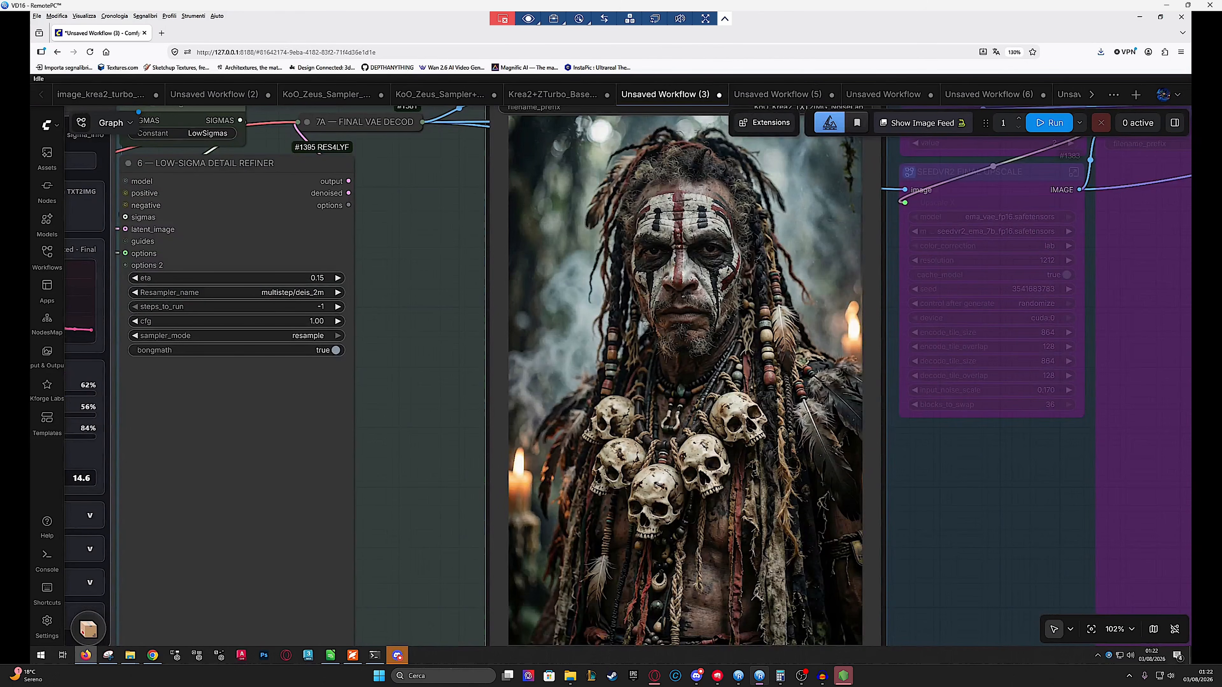
{"action": "scroll", "coordinate": [687, 273], "scroll_direction": "up", "scroll_amount": 3}
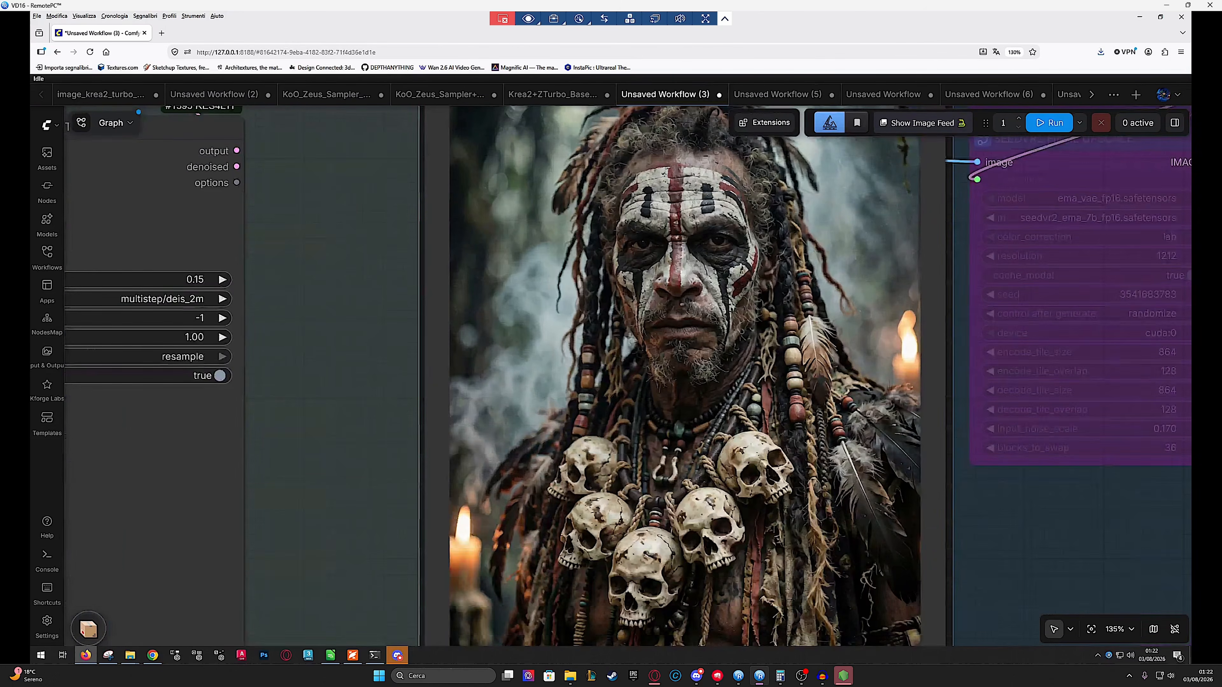
{"action": "scroll", "coordinate": [712, 302], "scroll_direction": "down", "scroll_amount": 1}
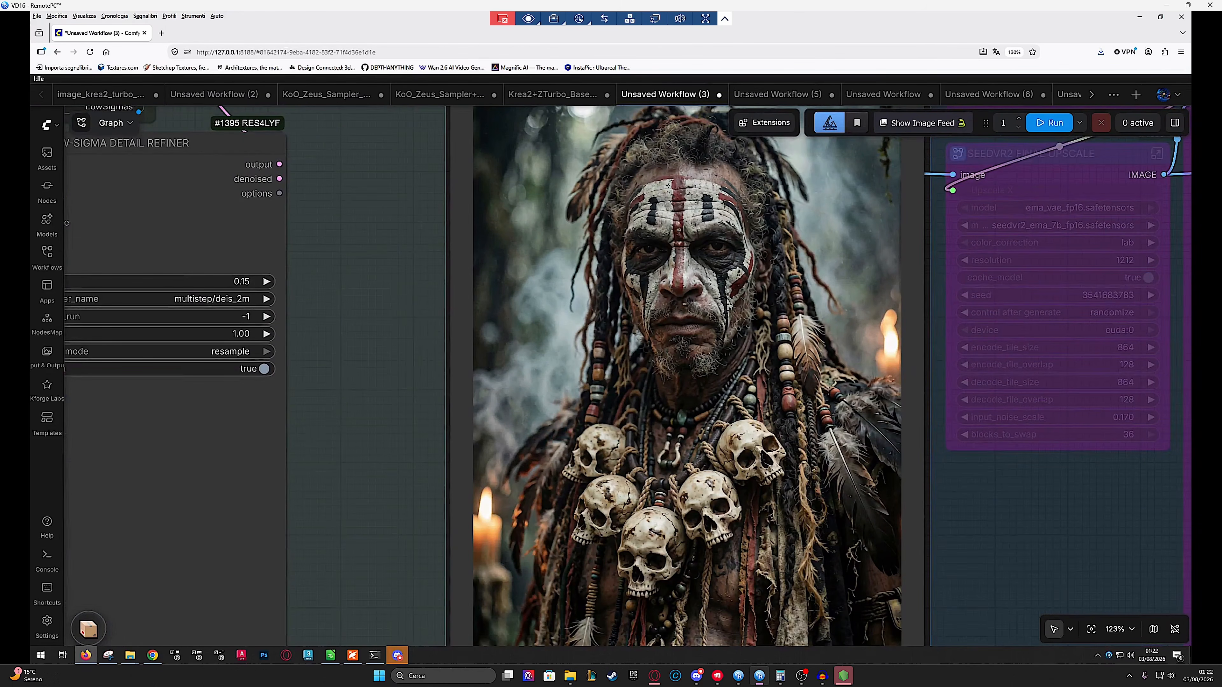
{"action": "left_click_drag", "start_coordinate": [659, 295], "coordinate": [735, 296]}
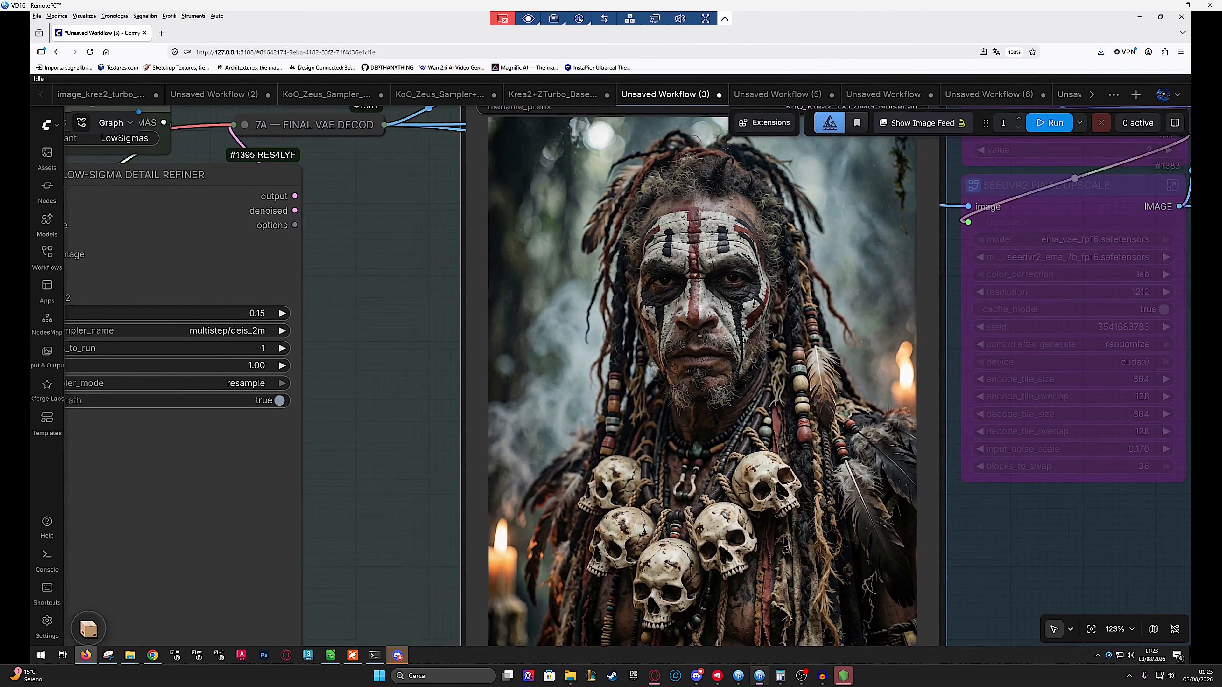
{"action": "left_click_drag", "start_coordinate": [731, 294], "coordinate": [714, 257]}
{"action": "scroll", "coordinate": [708, 234], "scroll_direction": "down", "scroll_amount": 1}
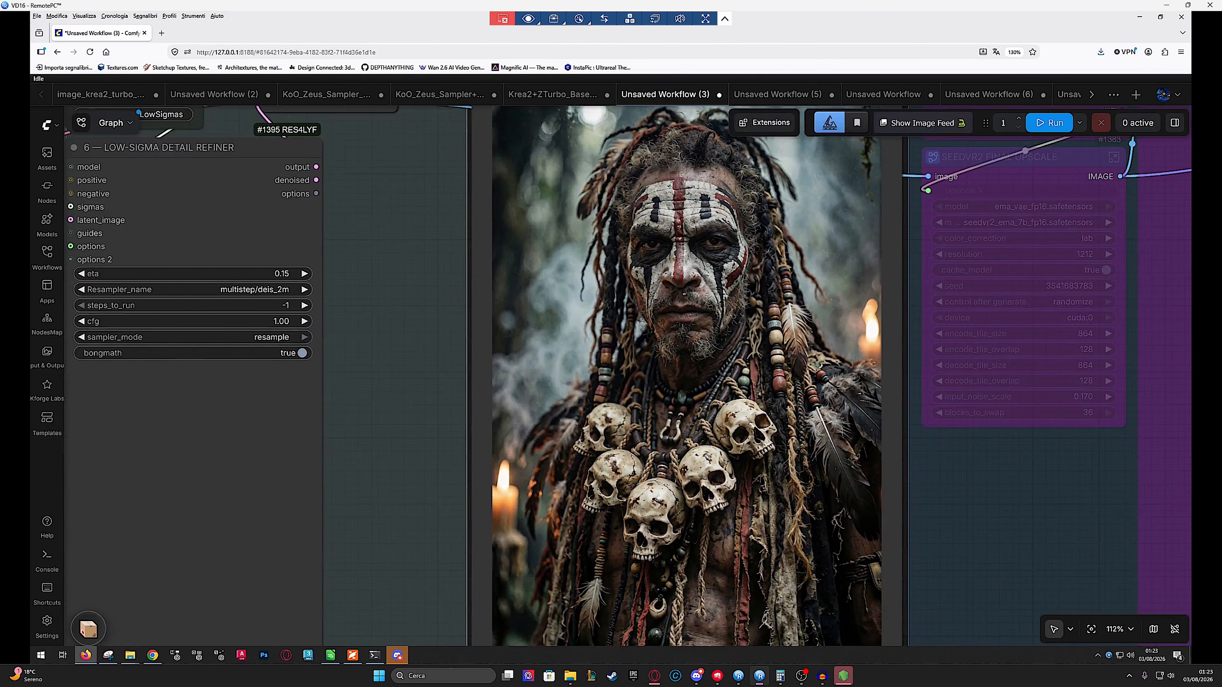
Compare the shaman portraits in Unsaved Workflow (5) and Unsaved Workflow (3) by alternating between them
{"action": "left_click", "coordinate": [774, 97]}
{"action": "scroll", "coordinate": [720, 250], "scroll_direction": "down", "scroll_amount": 1}
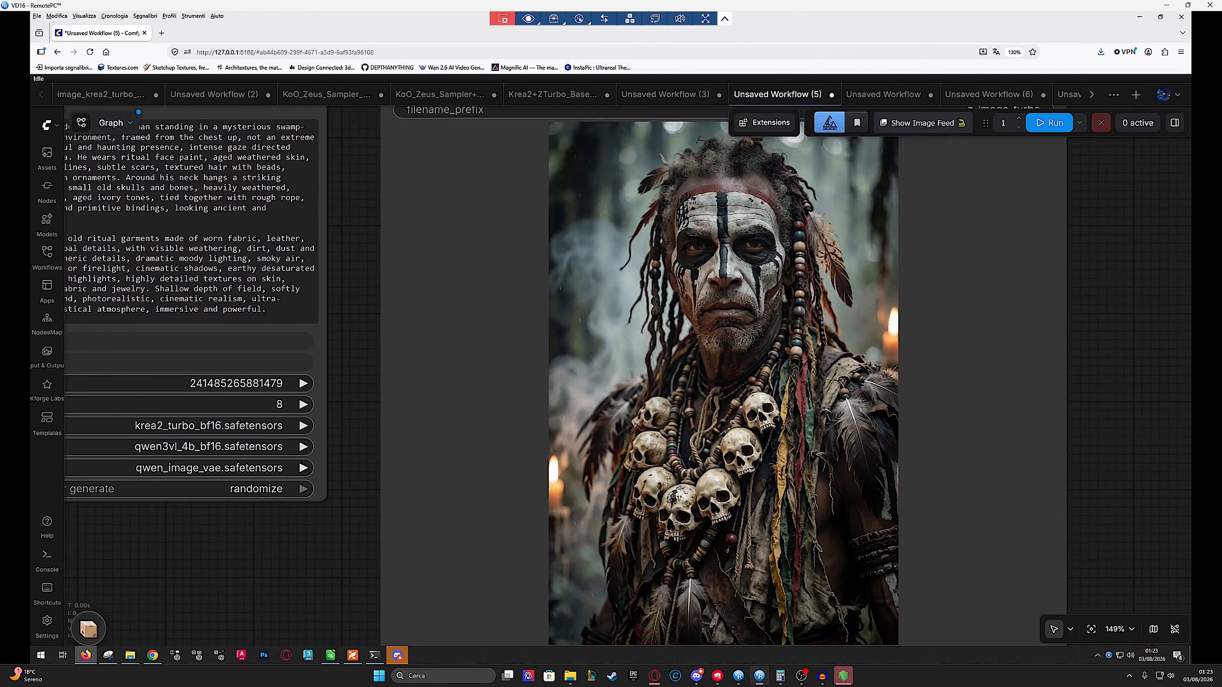
{"action": "left_click", "coordinate": [669, 95]}
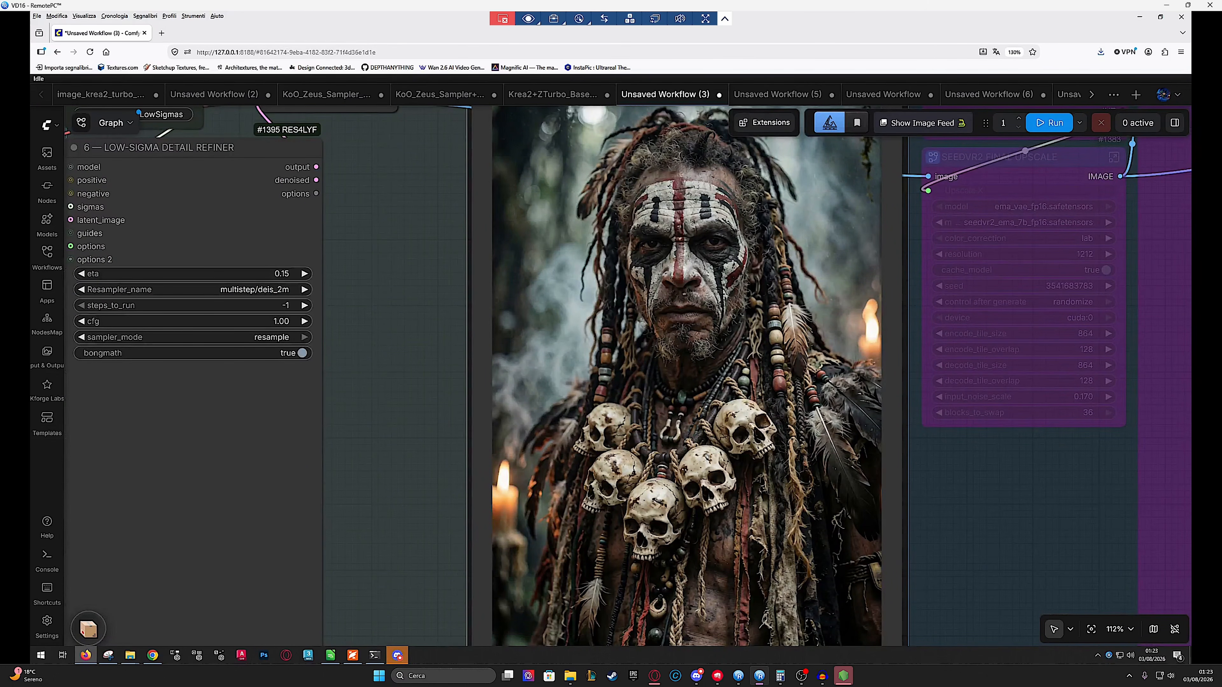
{"action": "left_click", "coordinate": [778, 94]}
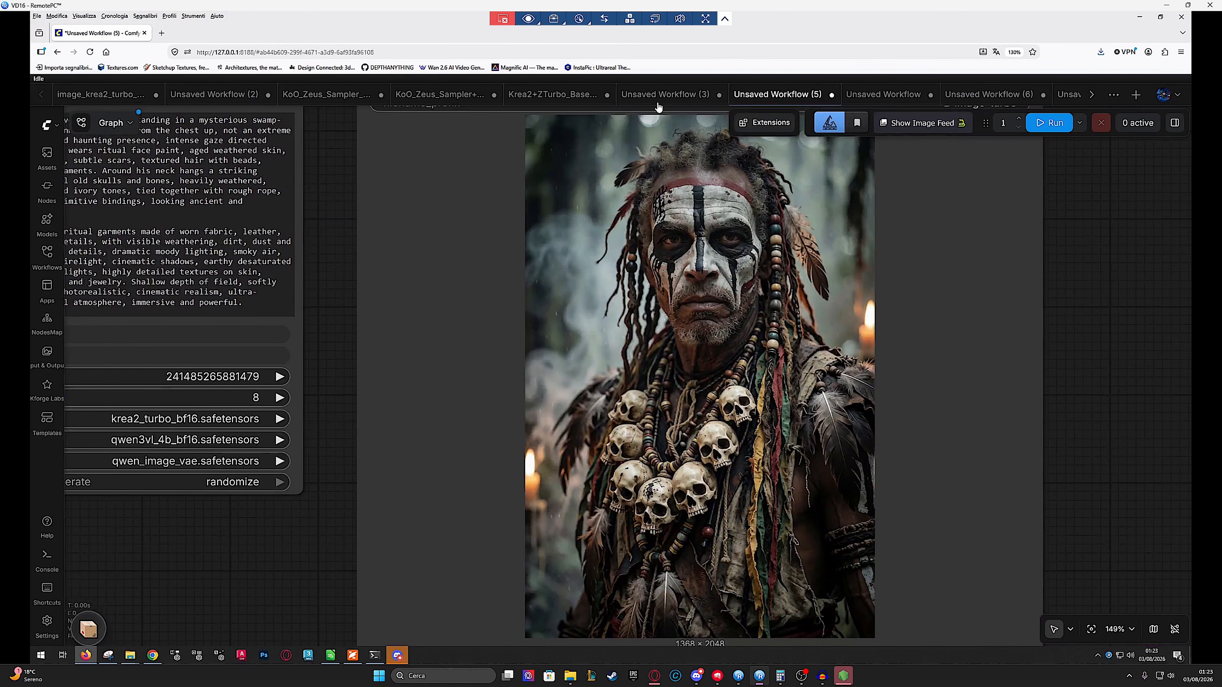
{"action": "left_click", "coordinate": [659, 101]}
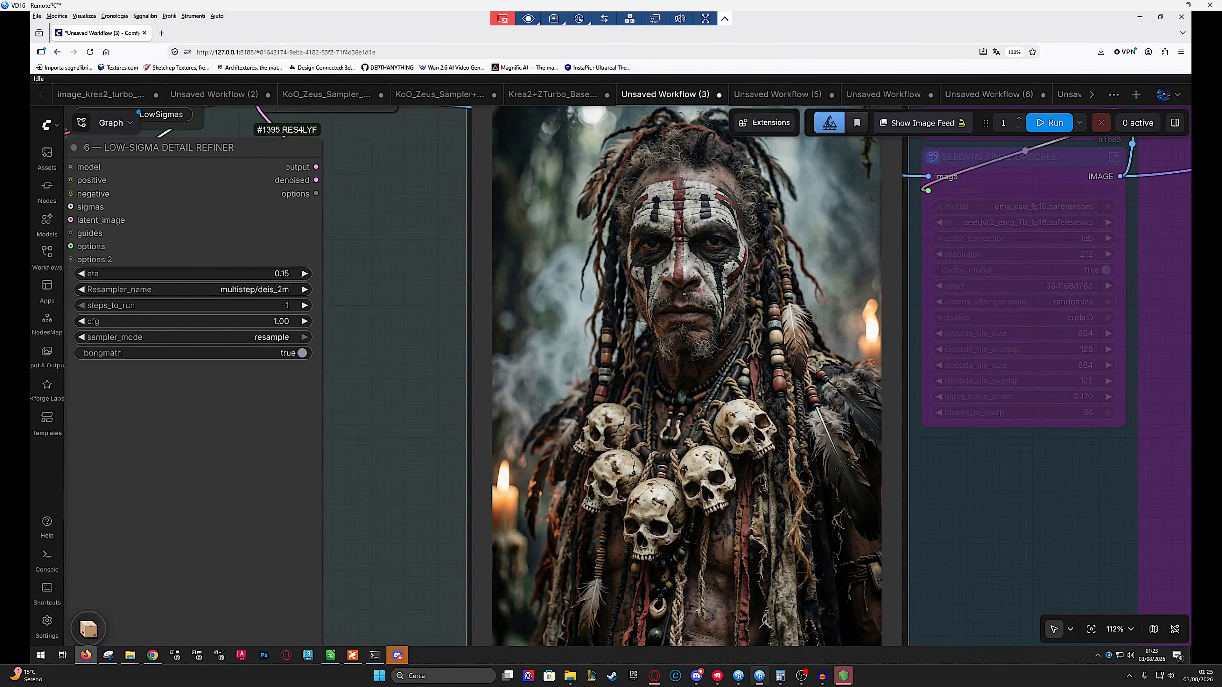
{"action": "scroll", "coordinate": [688, 274], "scroll_direction": "up", "scroll_amount": 2}
{"action": "scroll", "coordinate": [694, 268], "scroll_direction": "down", "scroll_amount": 2}
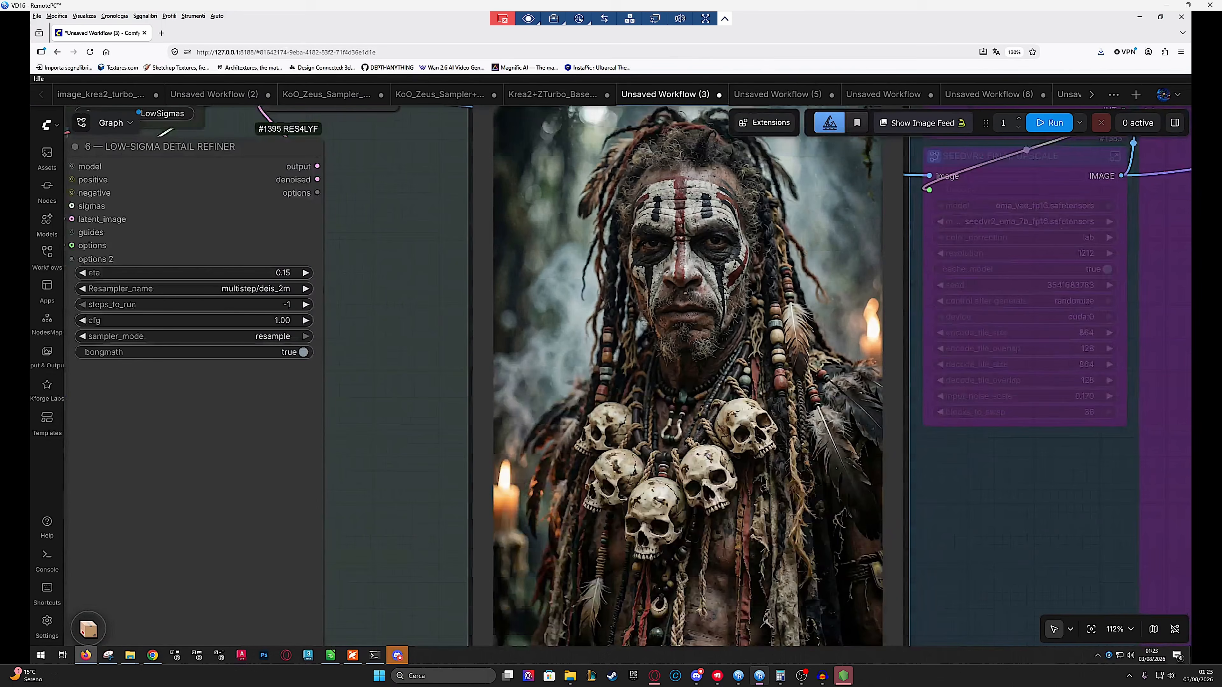
{"action": "left_click", "coordinate": [764, 96]}
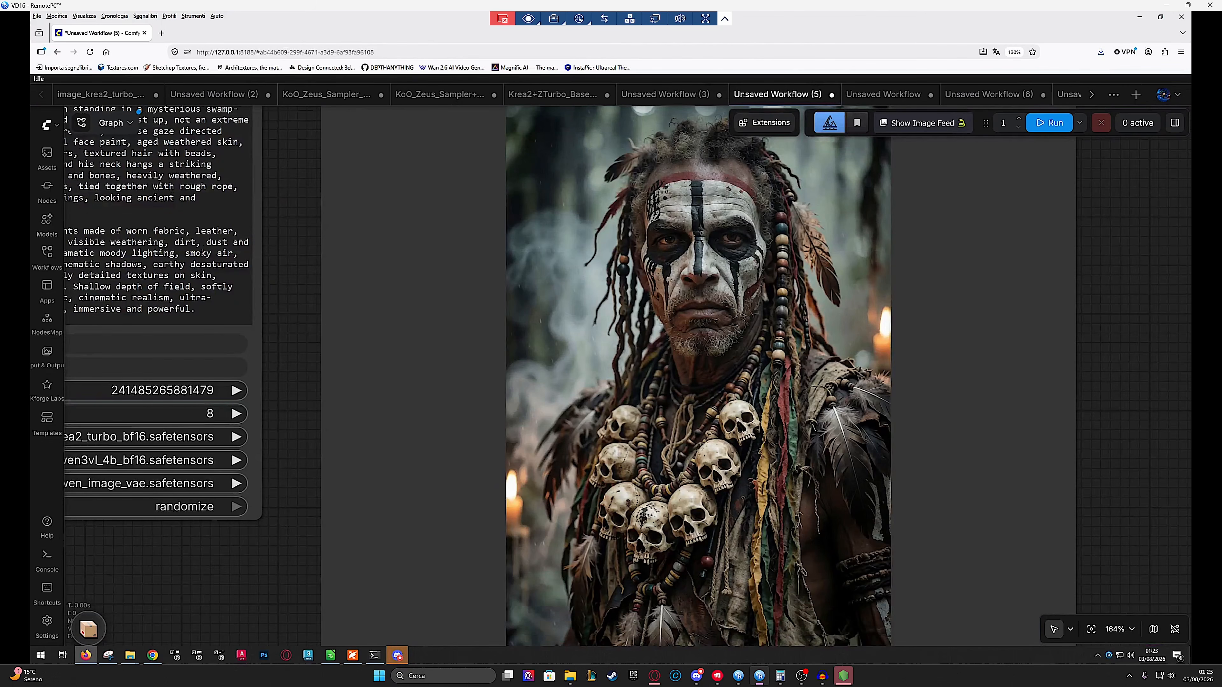
{"action": "scroll", "coordinate": [626, 286], "scroll_direction": "down", "scroll_amount": 4}
{"action": "scroll", "coordinate": [638, 279], "scroll_direction": "up", "scroll_amount": 2}
{"action": "mouse_move", "coordinate": [655, 98]}
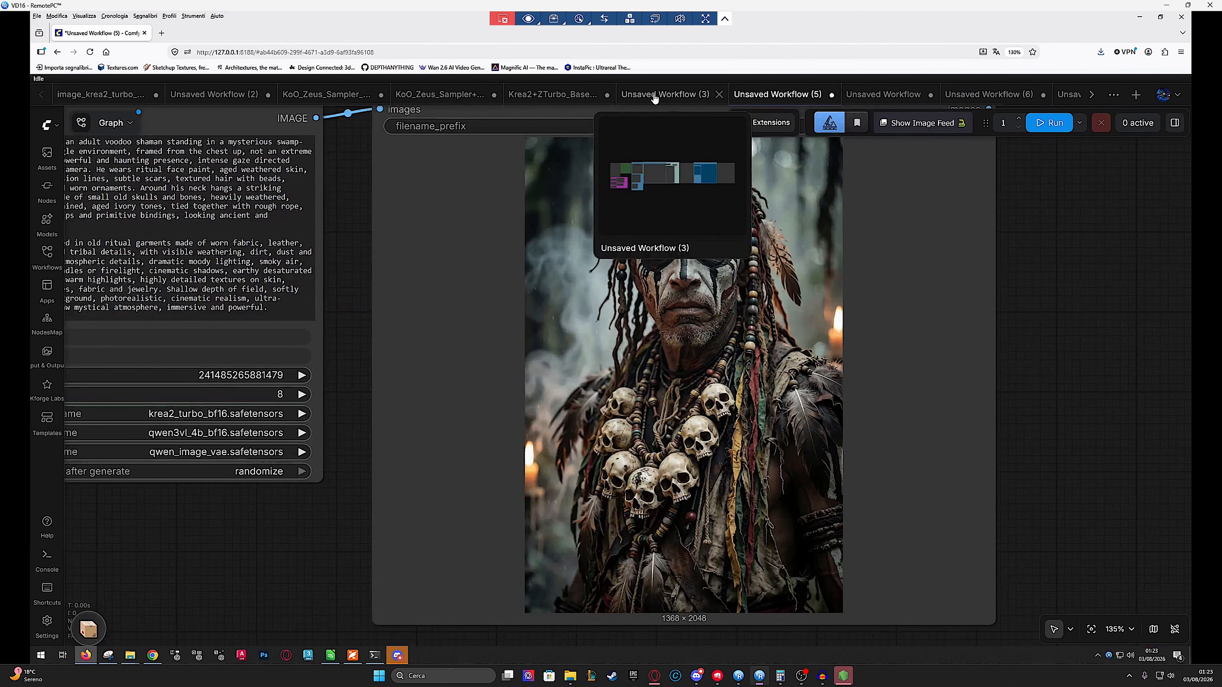
Open the unnumbered Unsaved Workflow and inspect its low-sigma pass and the portrait of the helmeted ancient warrior
{"action": "left_click", "coordinate": [882, 96]}
{"action": "left_click_drag", "start_coordinate": [586, 256], "coordinate": [725, 258]}
{"action": "scroll", "coordinate": [724, 258], "scroll_direction": "down", "scroll_amount": 7}
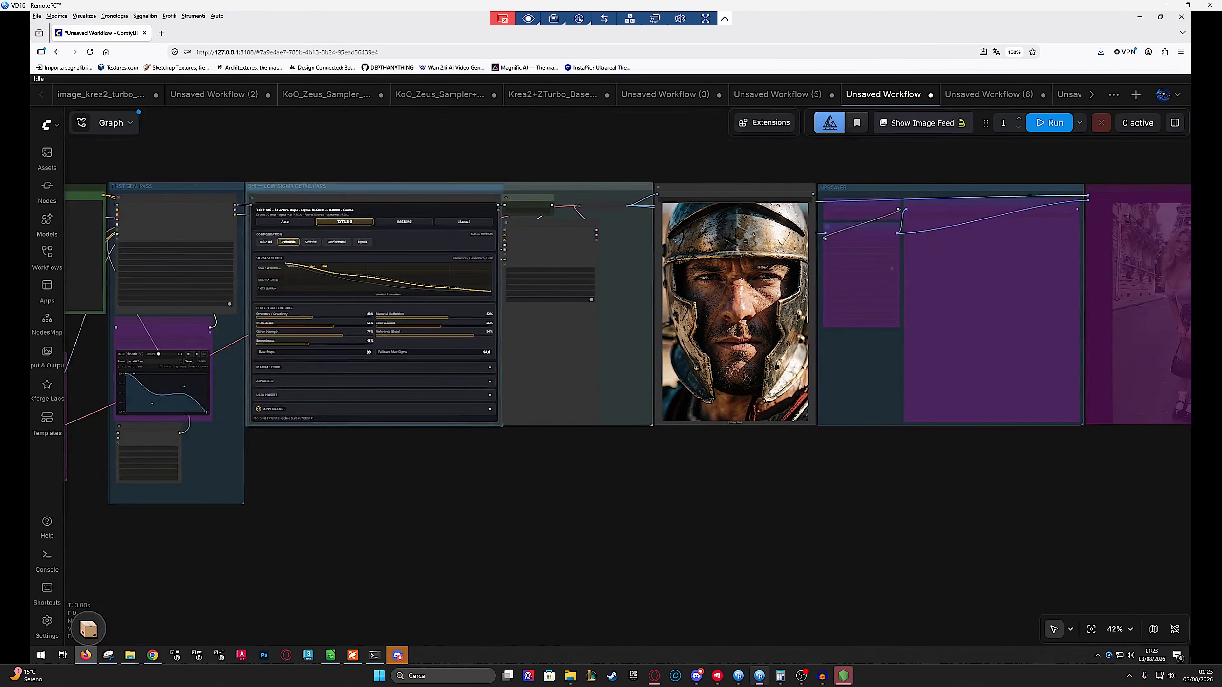
{"action": "left_click_drag", "start_coordinate": [928, 265], "coordinate": [911, 267]}
{"action": "scroll", "coordinate": [740, 340], "scroll_direction": "up", "scroll_amount": 8}
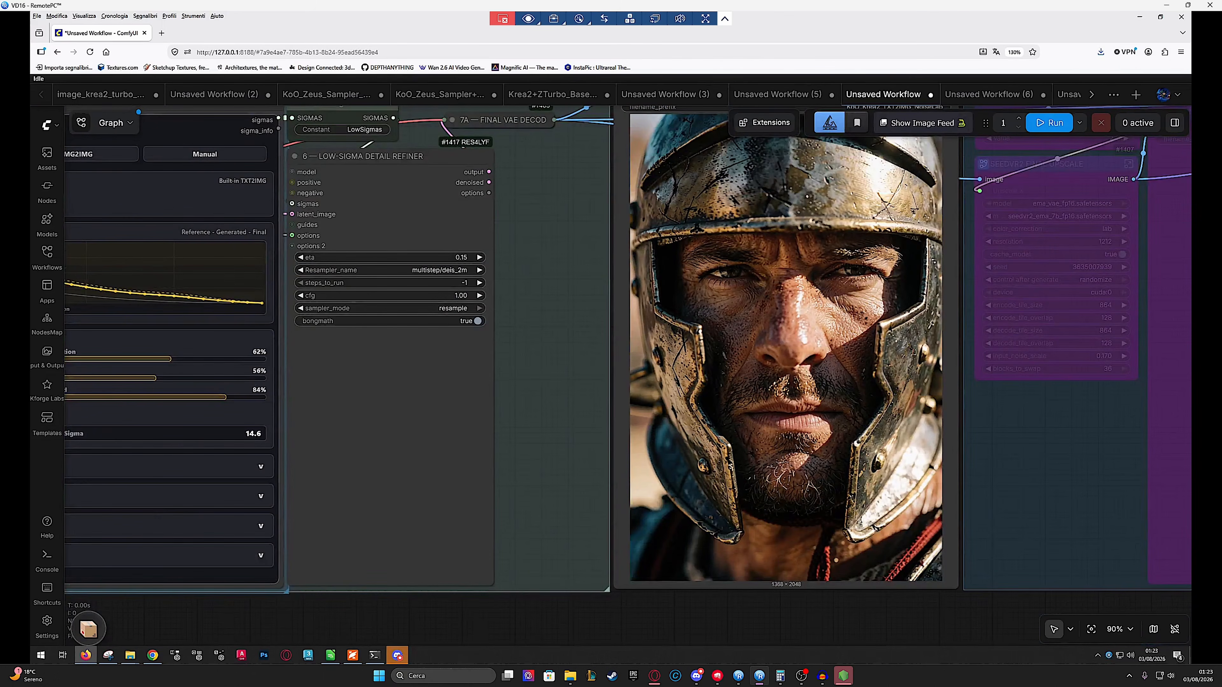
Compare the helmeted warrior portraits in the unnumbered Unsaved Workflow and Unsaved Workflow (6) by alternating between them
{"action": "left_click_drag", "start_coordinate": [613, 341], "coordinate": [579, 391]}
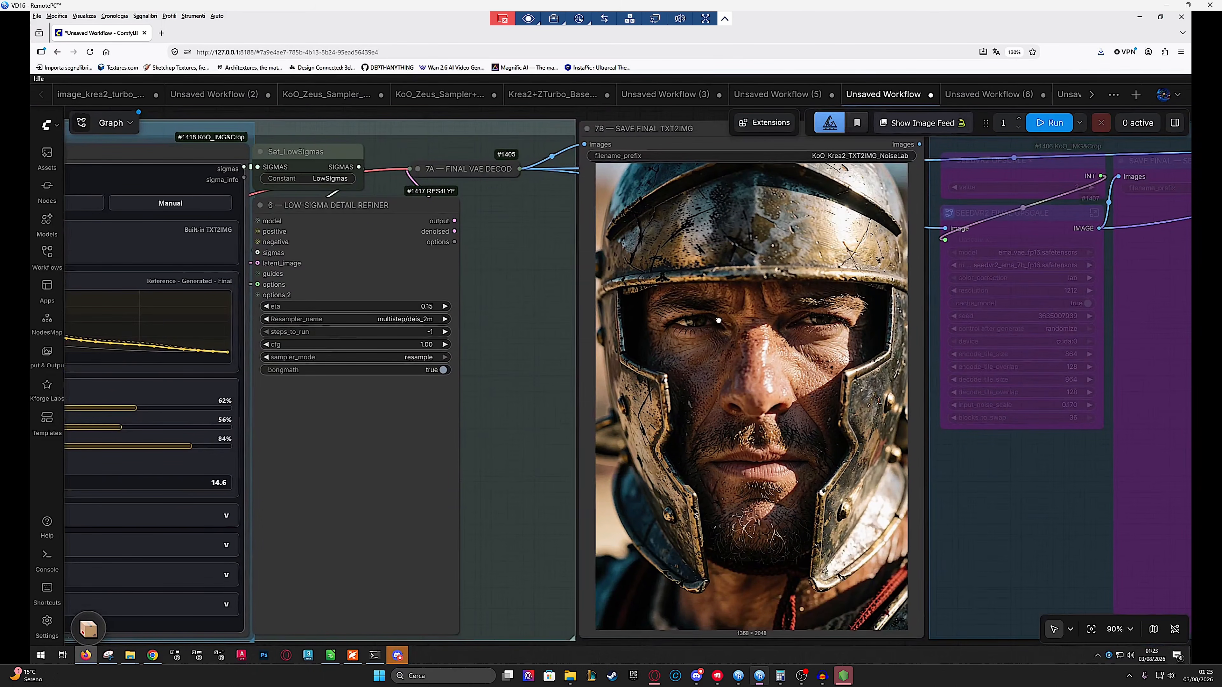
{"action": "left_click_drag", "start_coordinate": [755, 327], "coordinate": [719, 321]}
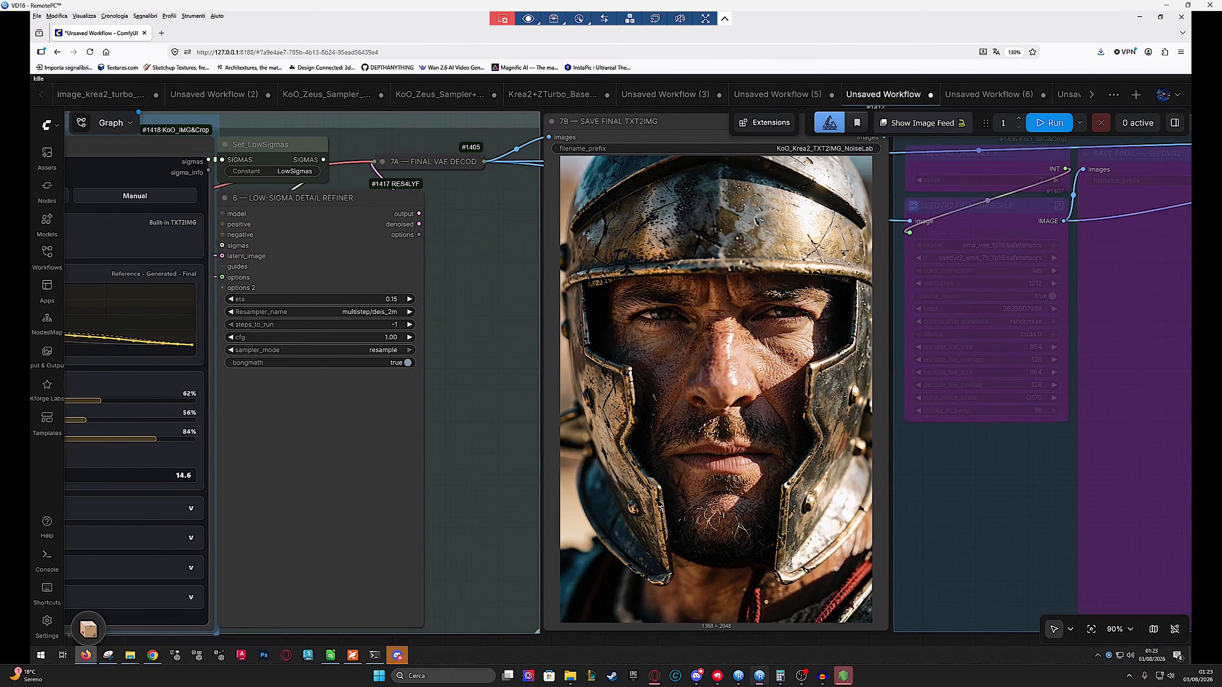
{"action": "left_click", "coordinate": [972, 94]}
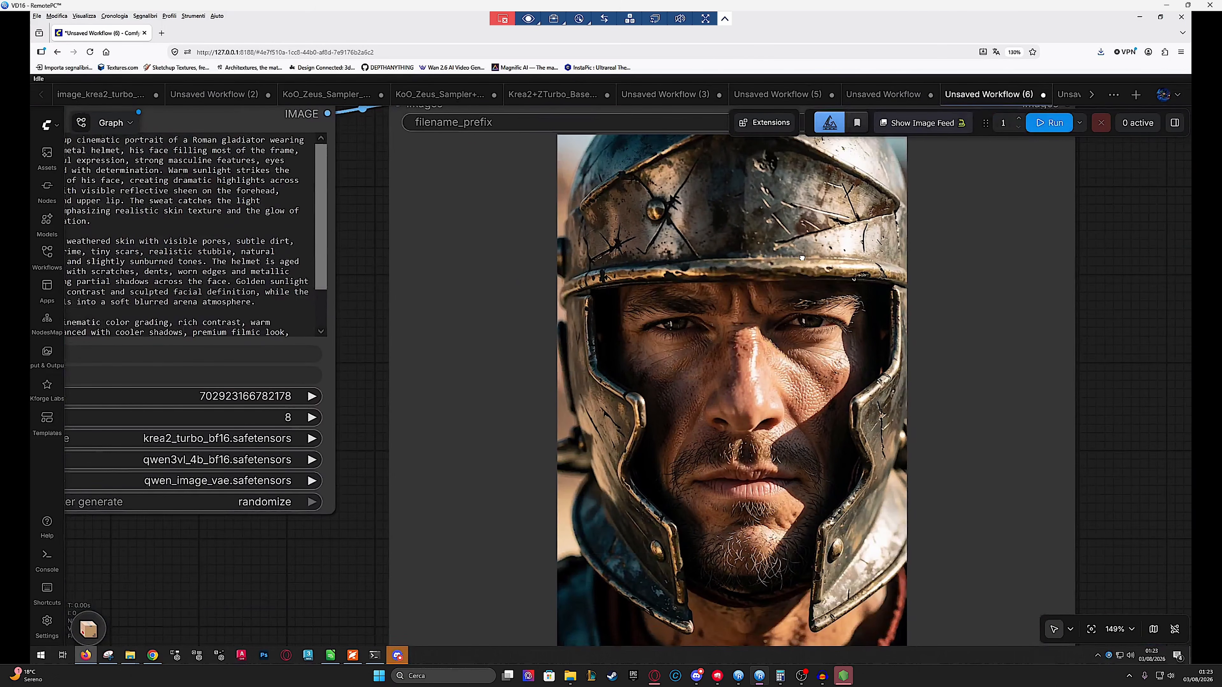
{"action": "left_click_drag", "start_coordinate": [811, 264], "coordinate": [802, 258]}
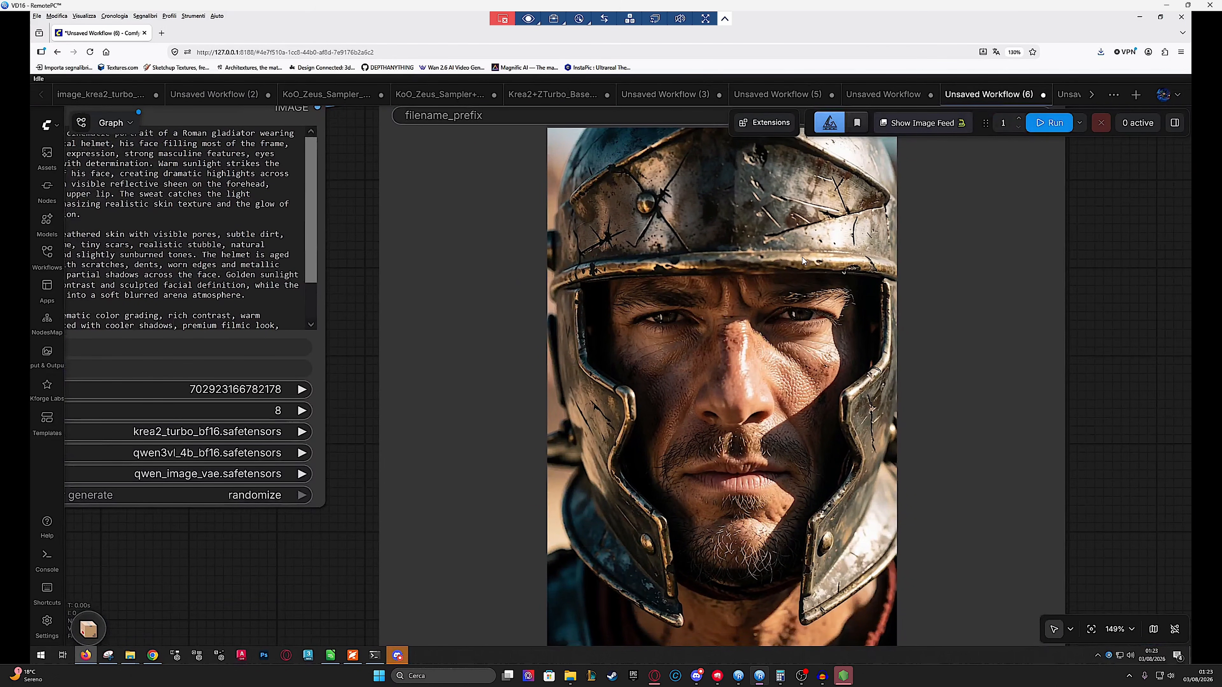
{"action": "left_click", "coordinate": [876, 96]}
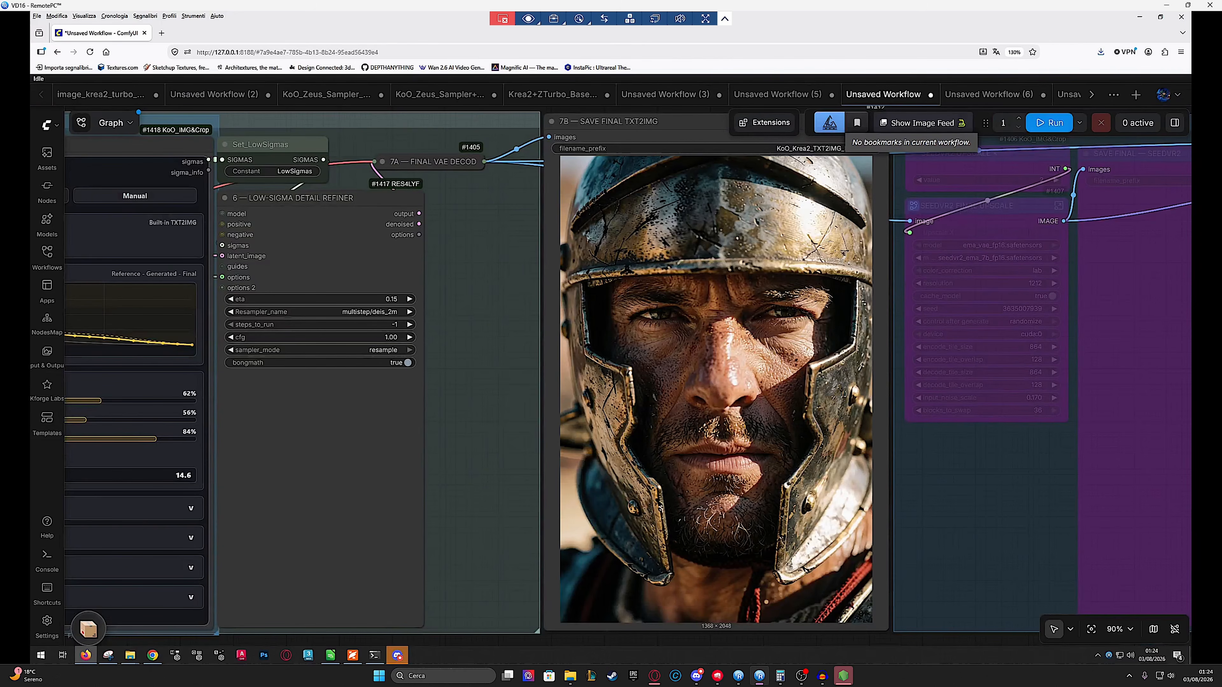
{"action": "left_click", "coordinate": [986, 95]}
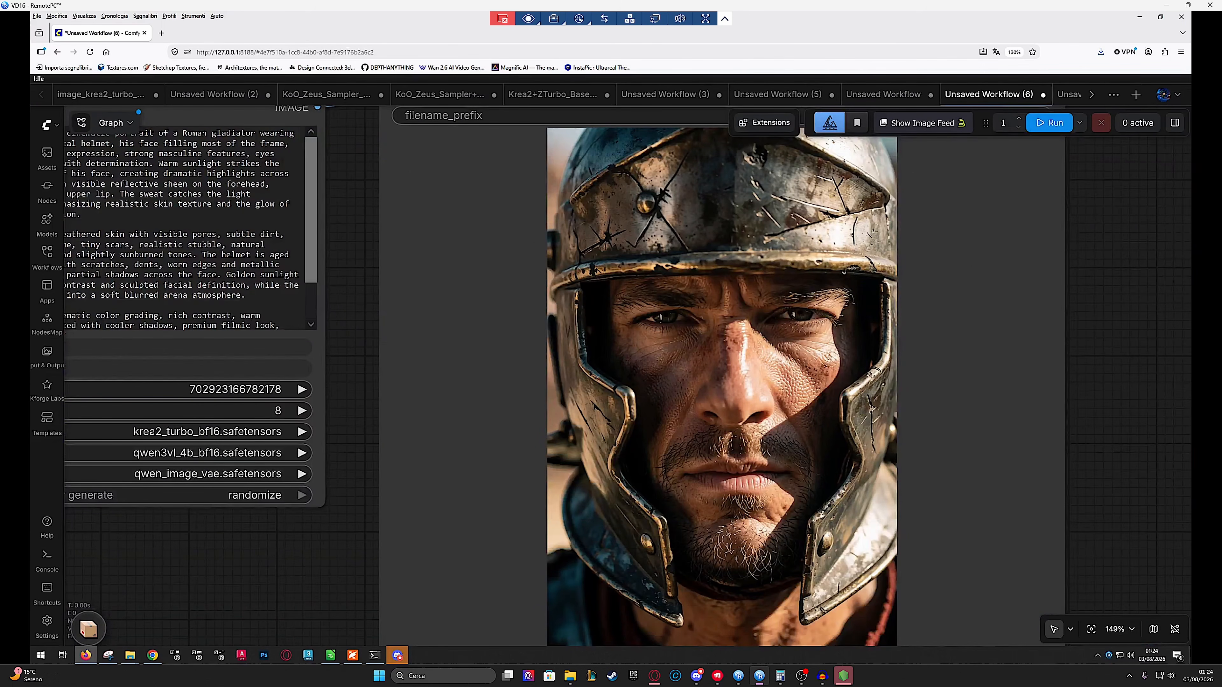
Inspect the resolution node, gladiator prompt and krea2.zturbo_workflow model settings beside the portrait in Unsaved Workflow (6)
{"action": "scroll", "coordinate": [835, 245], "scroll_direction": "down", "scroll_amount": 1}
{"action": "scroll", "coordinate": [838, 250], "scroll_direction": "up", "scroll_amount": 1}
{"action": "left_click_drag", "start_coordinate": [801, 289], "coordinate": [915, 291]}
{"action": "scroll", "coordinate": [915, 291], "scroll_direction": "down", "scroll_amount": 3}
{"action": "left_click_drag", "start_coordinate": [599, 252], "coordinate": [735, 262]}
{"action": "scroll", "coordinate": [452, 316], "scroll_direction": "down", "scroll_amount": 1}
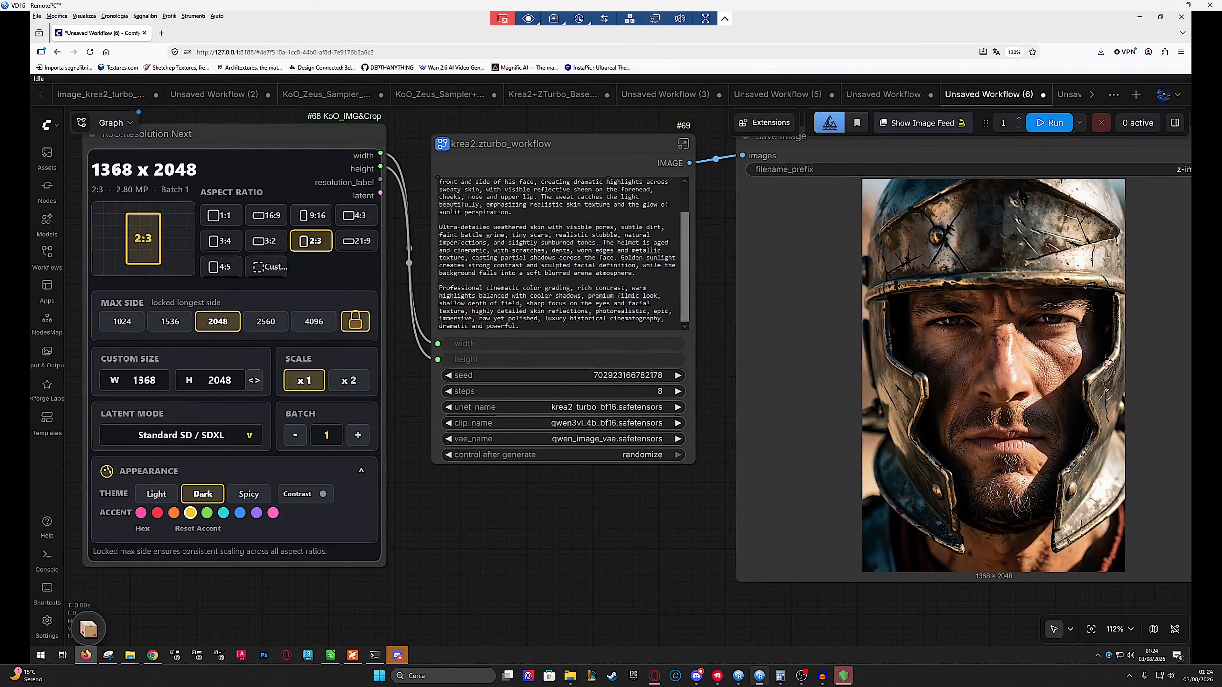
Return to the unnumbered Unsaved Workflow and survey its whole graph from the resolution node to the saved warrior portrait
{"action": "left_click", "coordinate": [887, 95]}
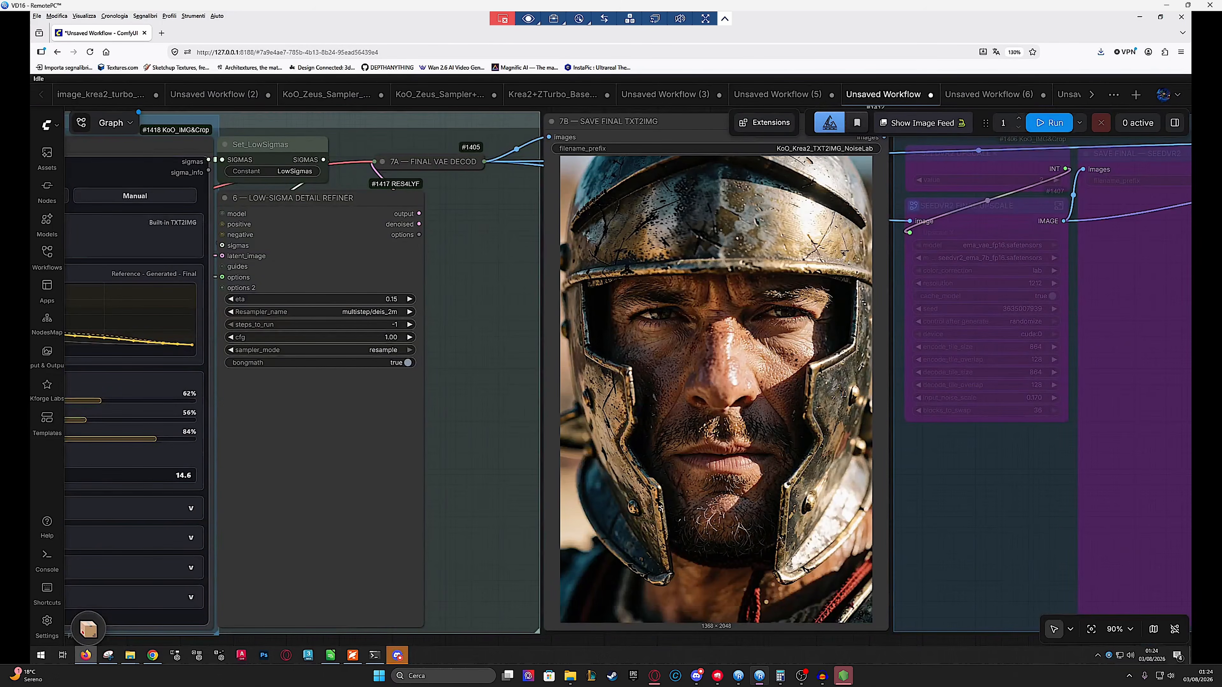
{"action": "scroll", "coordinate": [650, 274], "scroll_direction": "down", "scroll_amount": 8}
{"action": "left_click_drag", "start_coordinate": [805, 276], "coordinate": [1011, 280]}
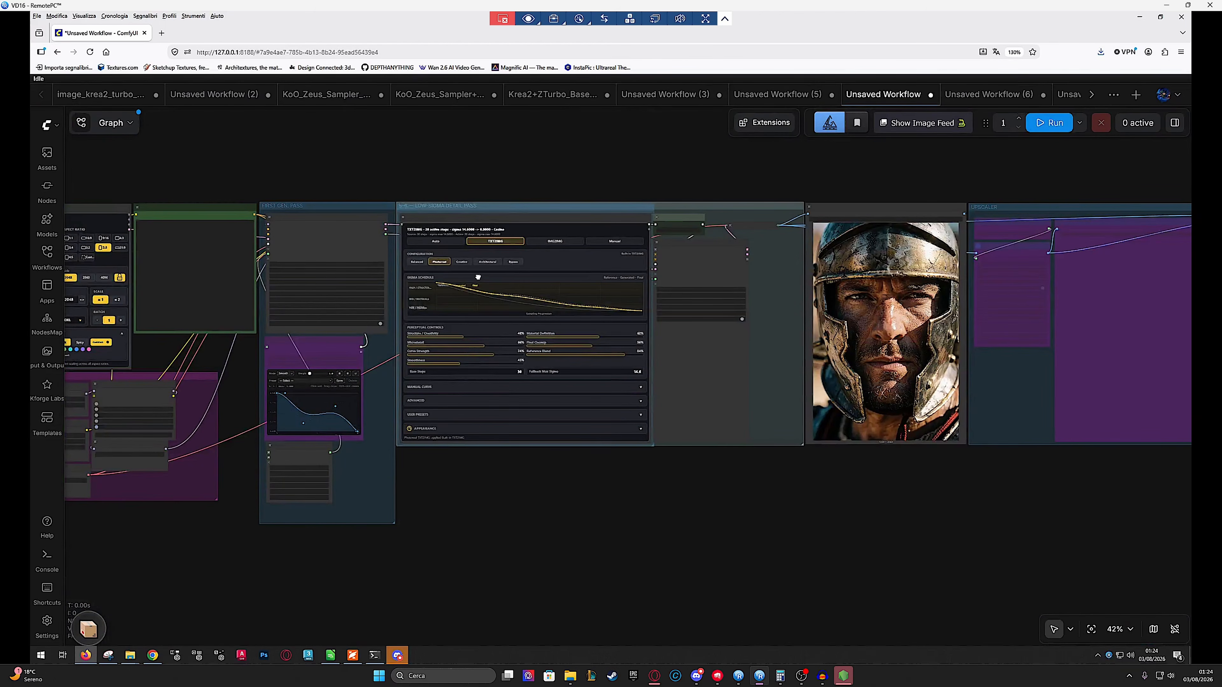
{"action": "left_click_drag", "start_coordinate": [478, 277], "coordinate": [752, 296]}
{"action": "left_click_drag", "start_coordinate": [417, 262], "coordinate": [254, 247]}
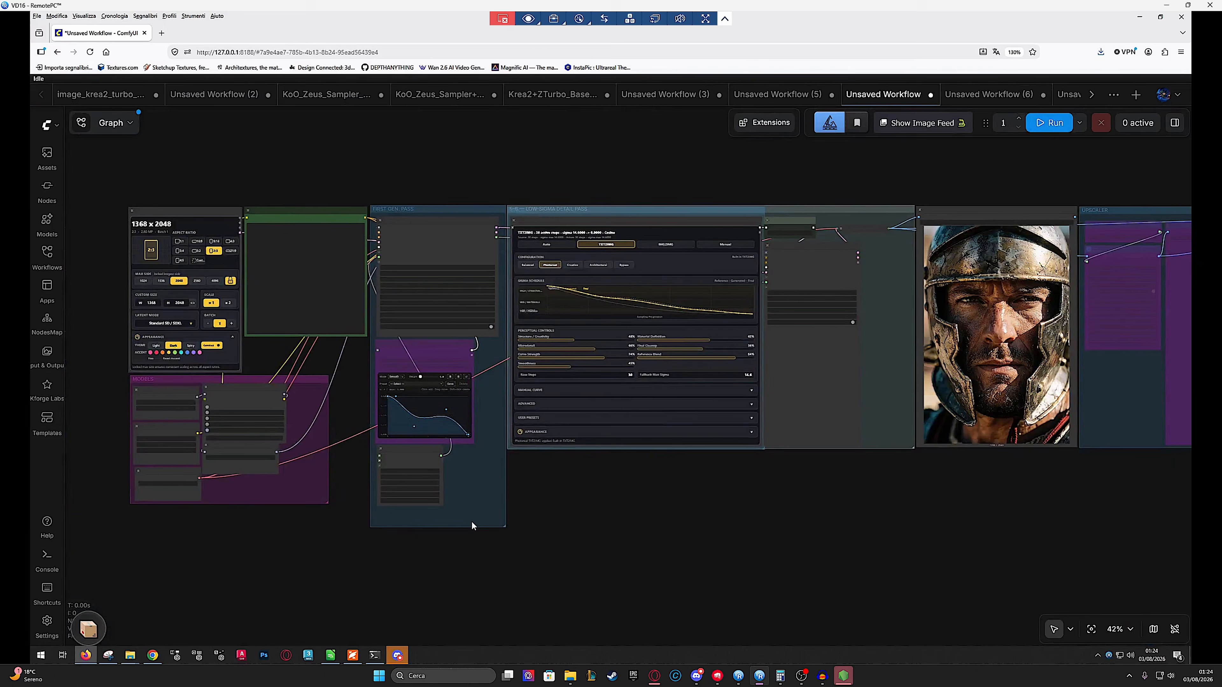
Switch to Discord and show the workflows-and-nodes channel of the KoO.Ai Lab server
{"action": "left_click", "coordinate": [398, 655]}
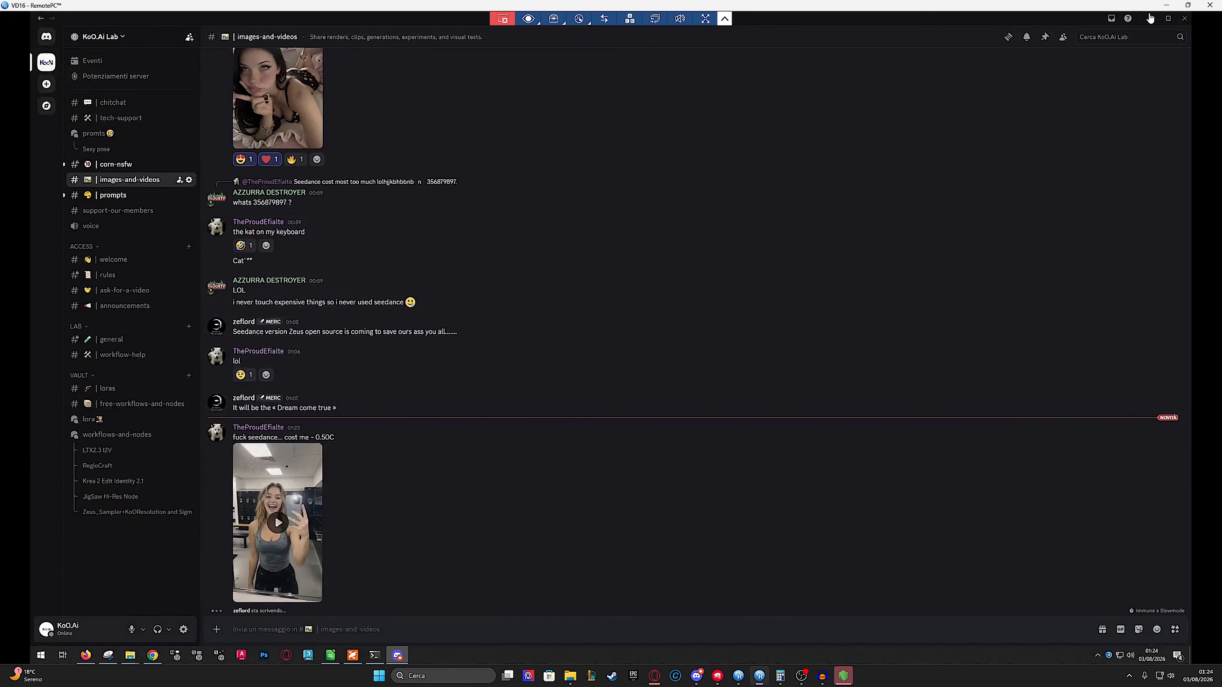
{"action": "left_click", "coordinate": [1149, 18]}
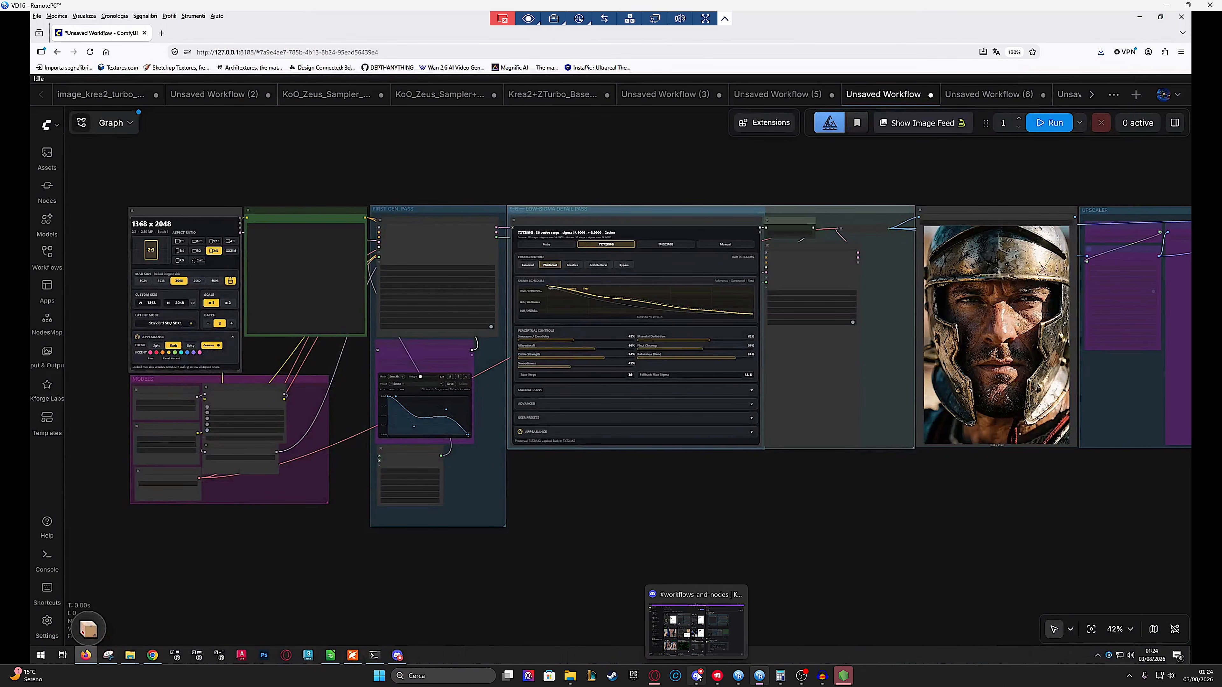
{"action": "left_click", "coordinate": [697, 621]}
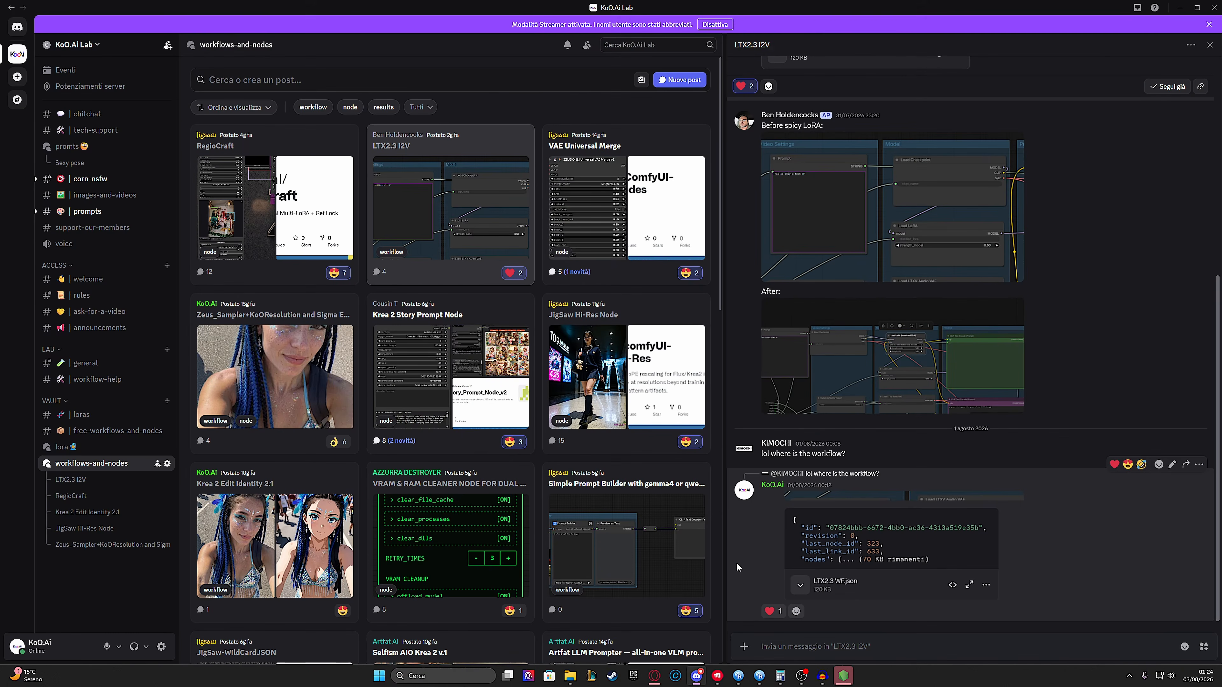
{"action": "left_click", "coordinate": [83, 464]}
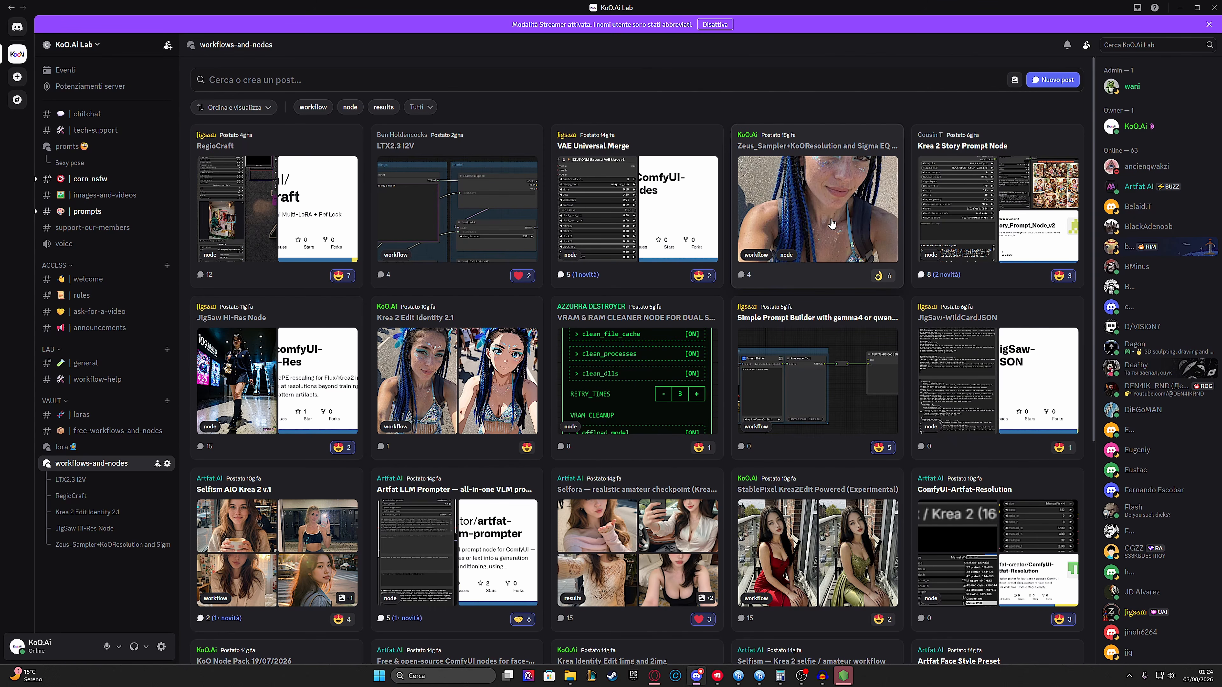
Open the Zeus_Sampler+KoOResolution and Sigma EQ nodes post and review its description, attached archive and workflow JSON
{"action": "left_click", "coordinate": [864, 195]}
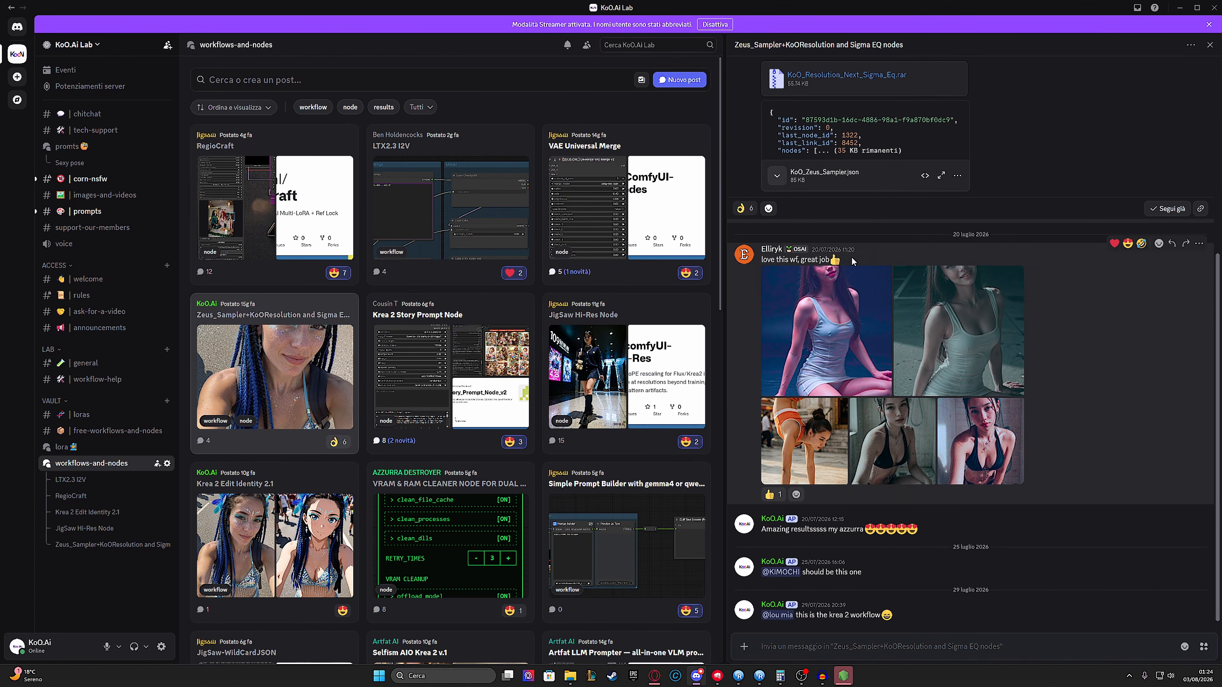
{"action": "scroll", "coordinate": [852, 260], "scroll_direction": "up", "scroll_amount": 5}
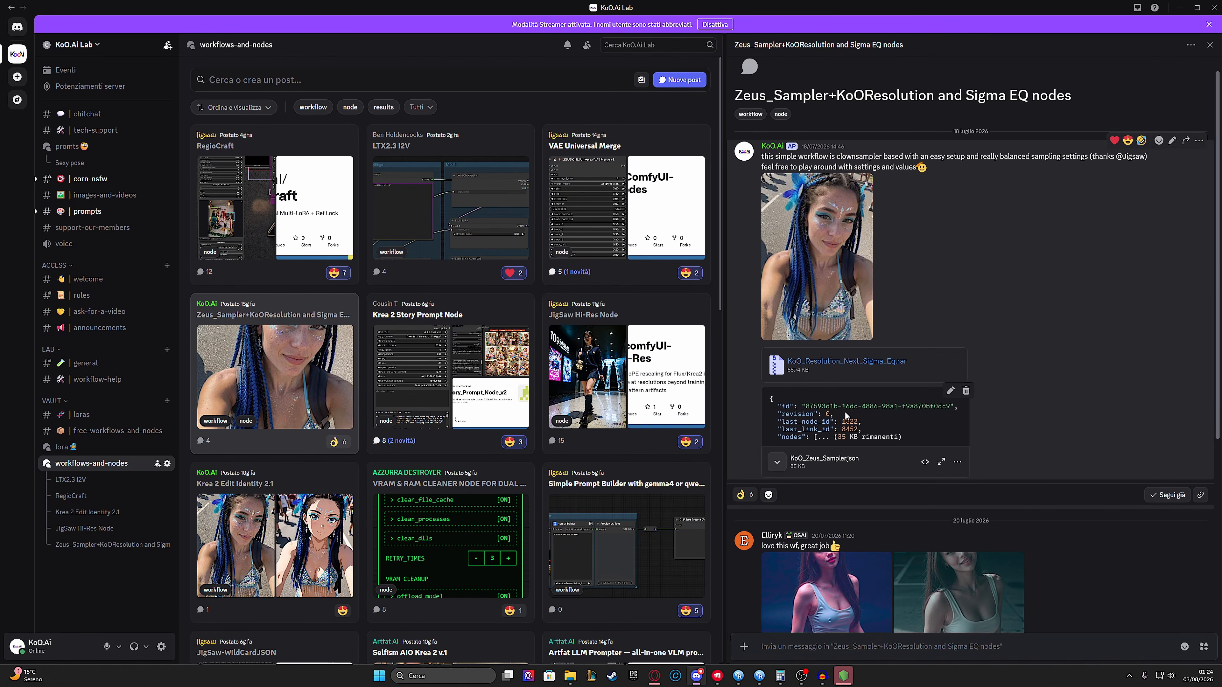
{"action": "scroll", "coordinate": [870, 373], "scroll_direction": "down", "scroll_amount": 3}
{"action": "scroll", "coordinate": [869, 373], "scroll_direction": "up", "scroll_amount": 2}
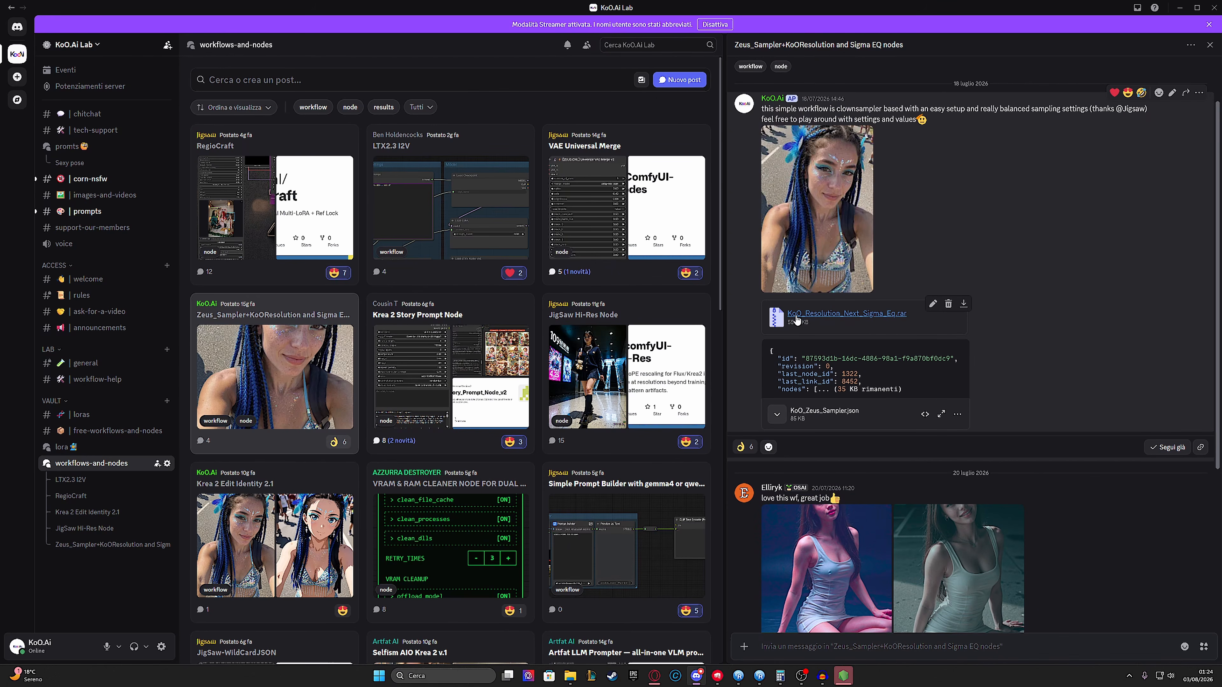
Switch back to ComfyUI and examine the final warrior portrait and its low-sigma detail pass
{"action": "left_click", "coordinate": [1182, 8]}
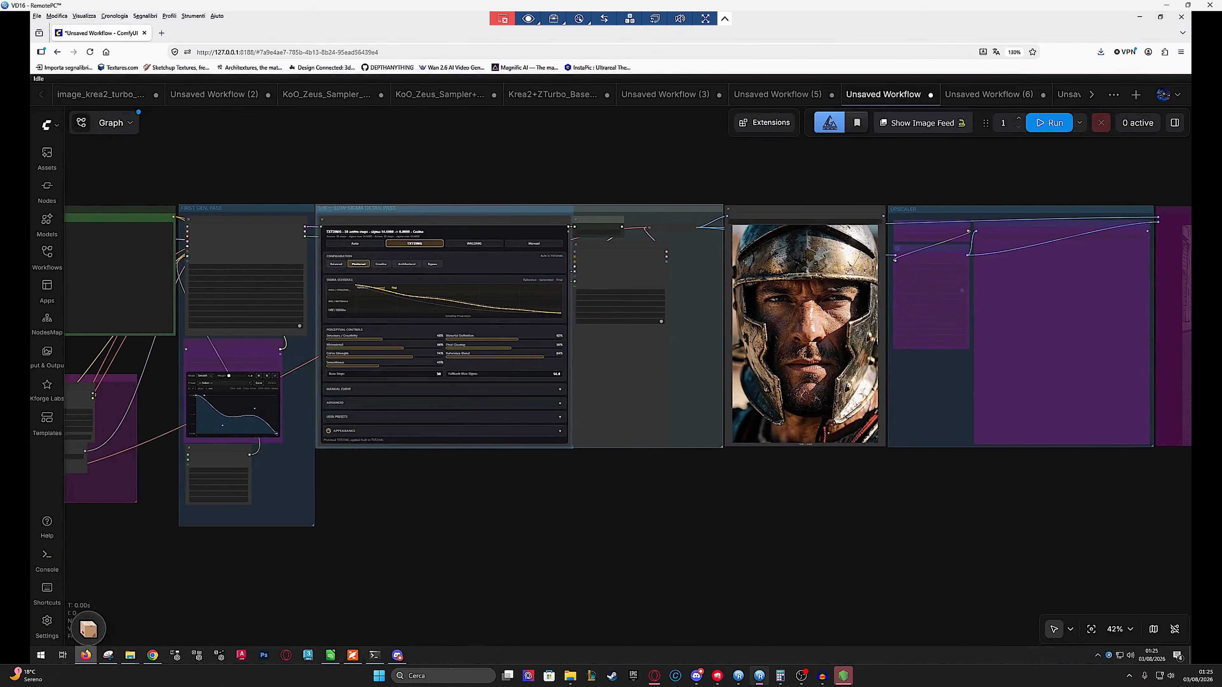
{"action": "scroll", "coordinate": [840, 300], "scroll_direction": "up", "scroll_amount": 5}
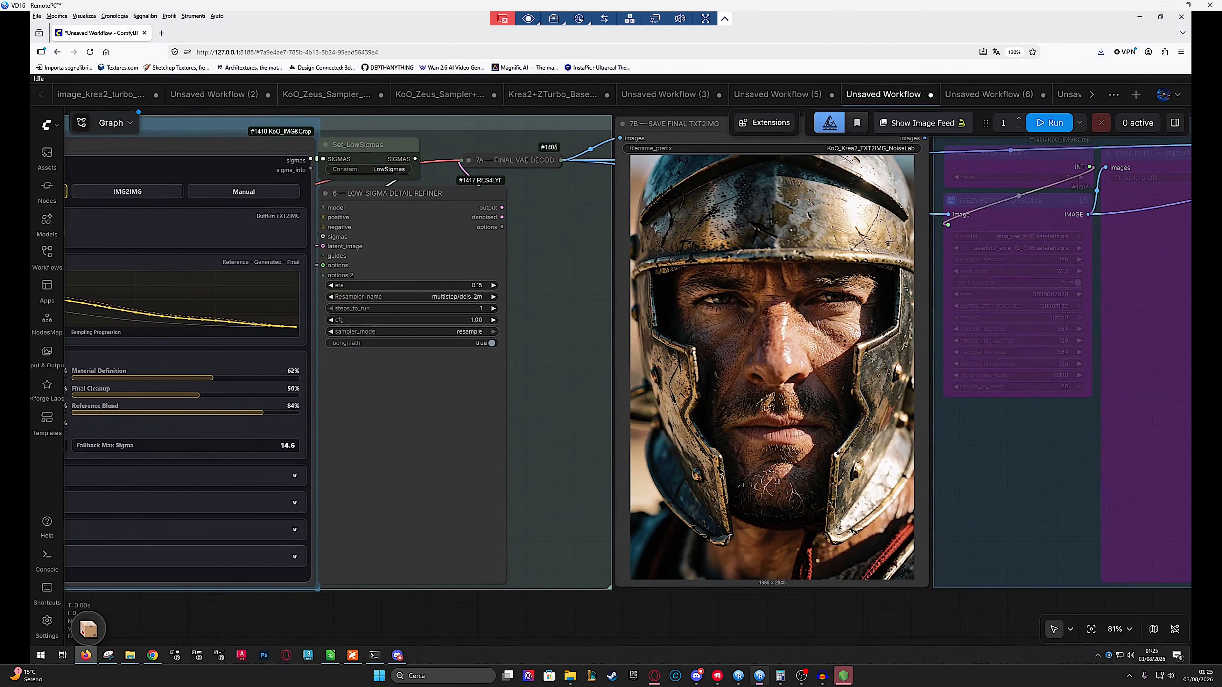
{"action": "scroll", "coordinate": [539, 340], "scroll_direction": "down", "scroll_amount": 4}
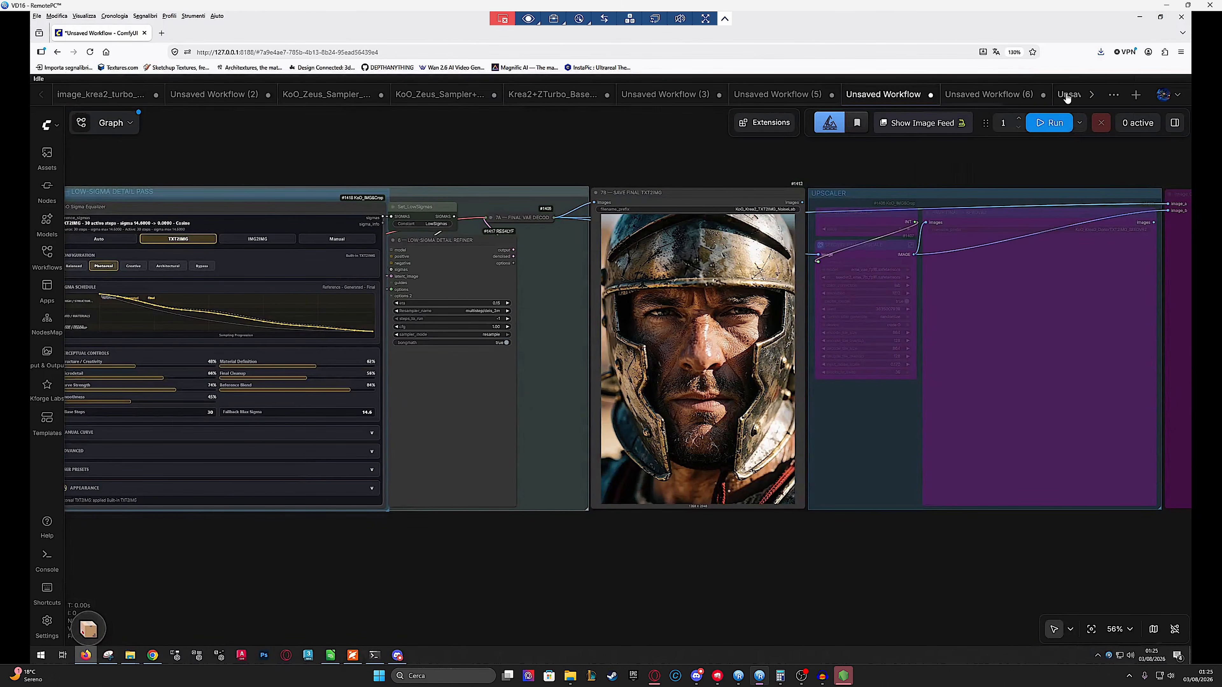
Open Unsaved Workflow (4) and inspect the saved picture of pink flowers along a fence beside a path
{"action": "left_click", "coordinate": [1067, 95]}
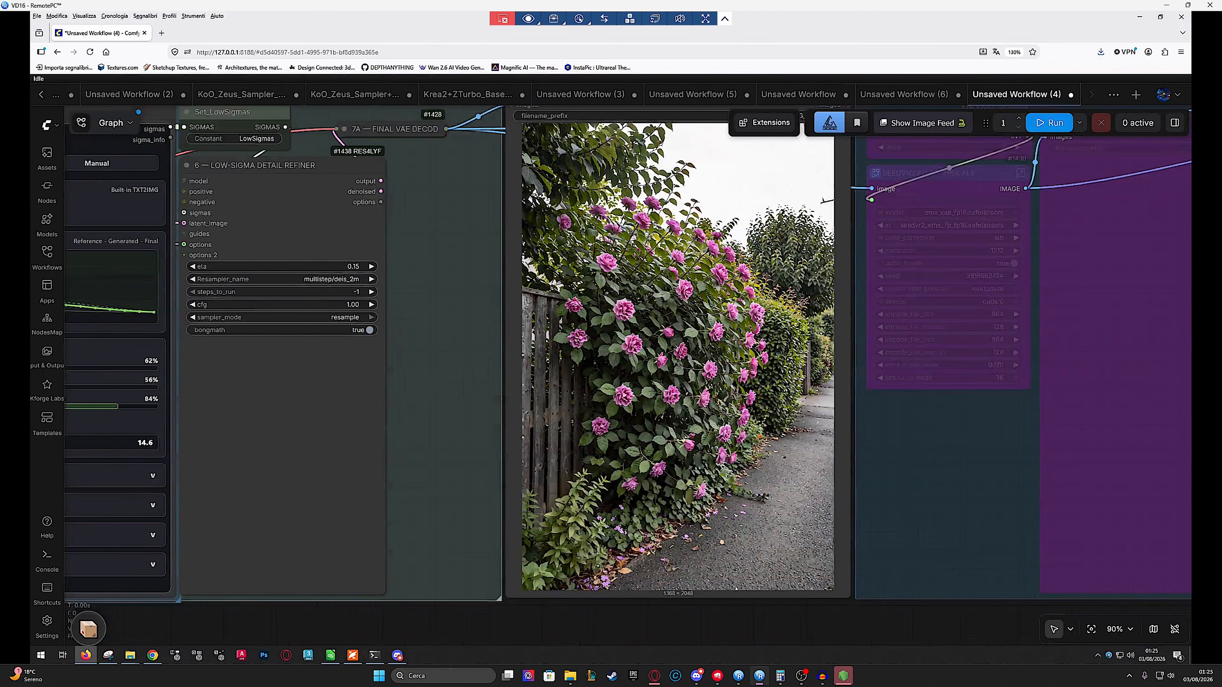
{"action": "left_click_drag", "start_coordinate": [943, 462], "coordinate": [1070, 473]}
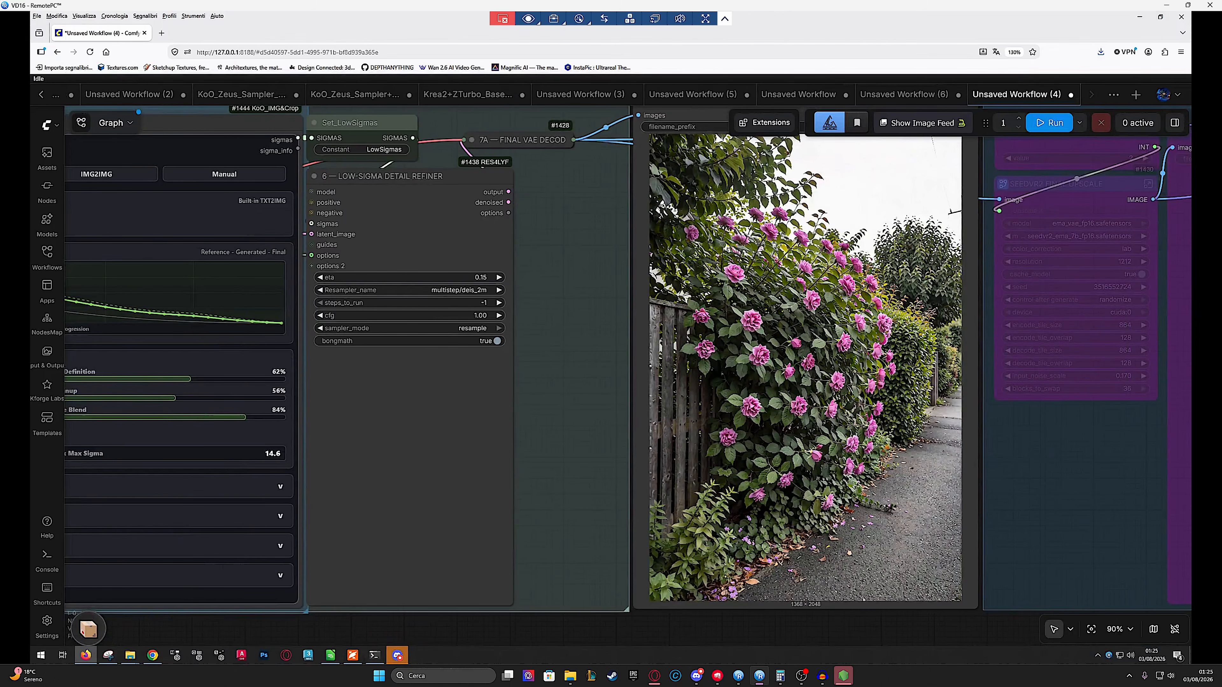
{"action": "scroll", "coordinate": [940, 281], "scroll_direction": "up", "scroll_amount": 1}
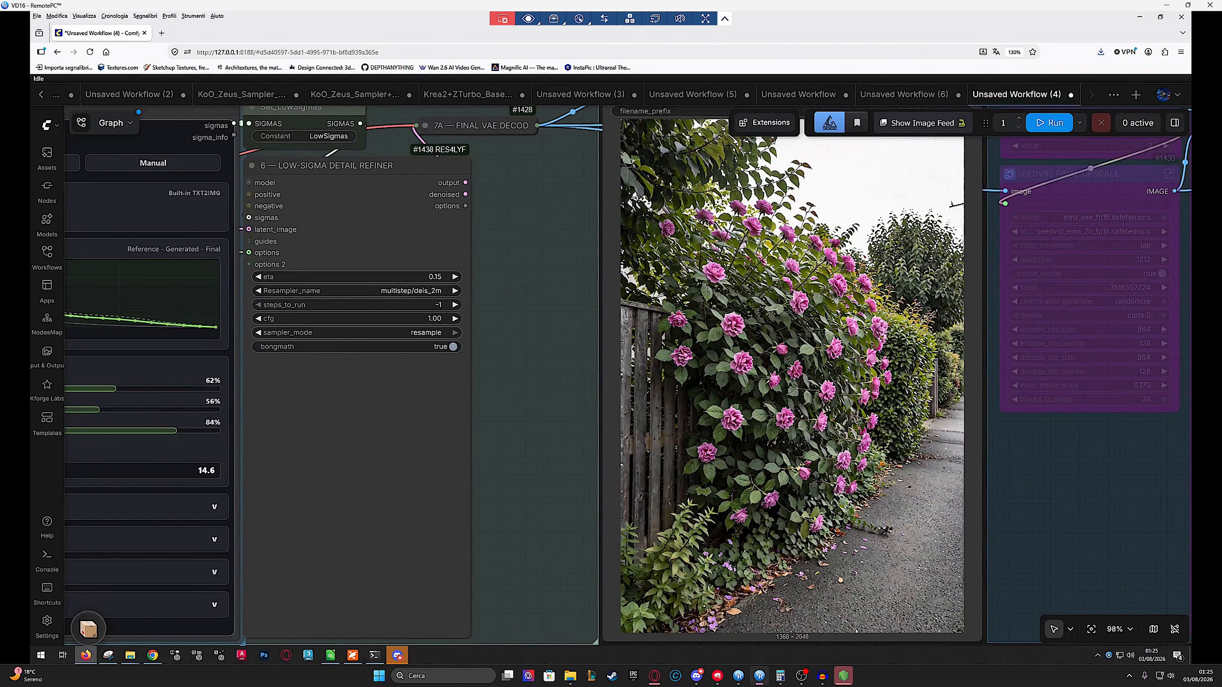
{"action": "left_click_drag", "start_coordinate": [759, 350], "coordinate": [751, 354]}
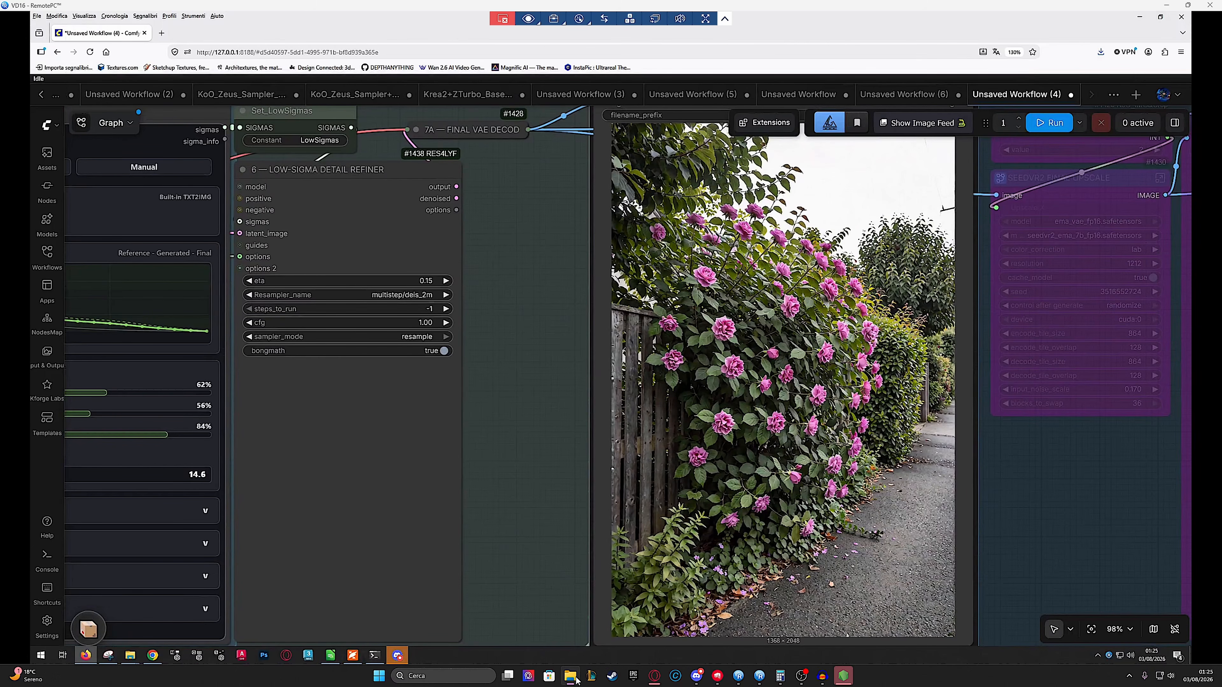
Switch to File Explorer's examples folder, open ComfyUI_00206_.png in a maximised photo viewer and inspect the street selfie
{"action": "left_click_drag", "start_coordinate": [1029, 683], "coordinate": [414, 2]}
{"action": "double_click", "coordinate": [458, 14]}
{"action": "double_click", "coordinate": [116, 89]}
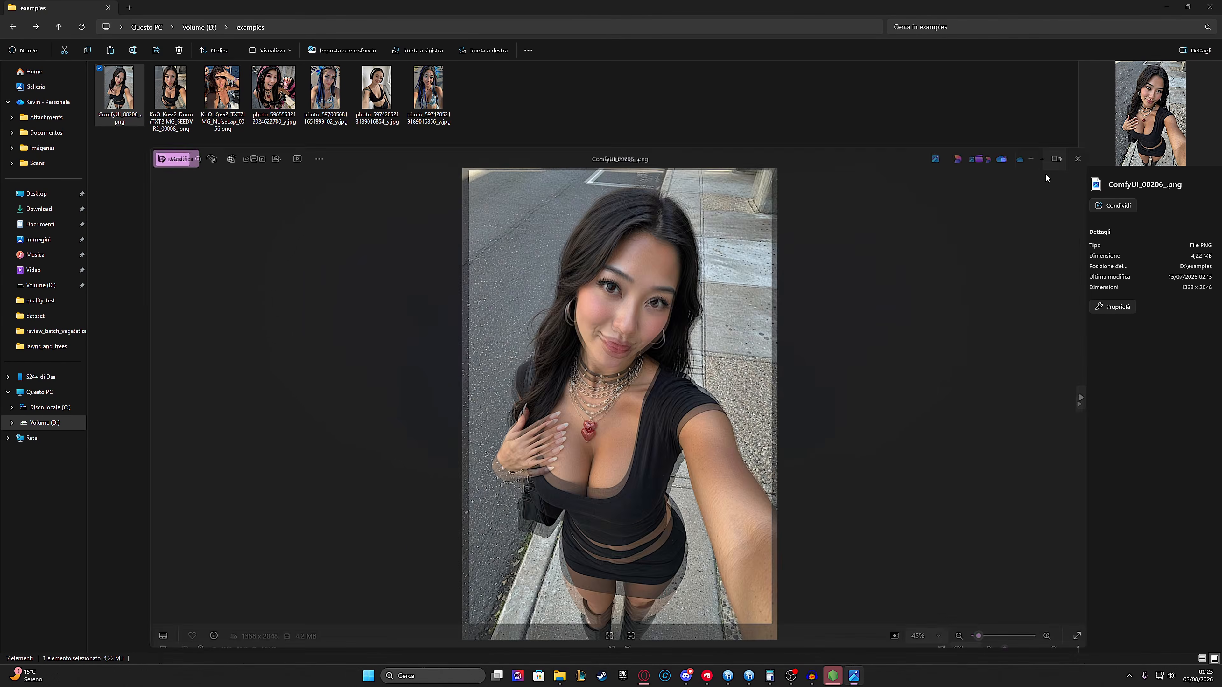
{"action": "left_click", "coordinate": [1046, 173]}
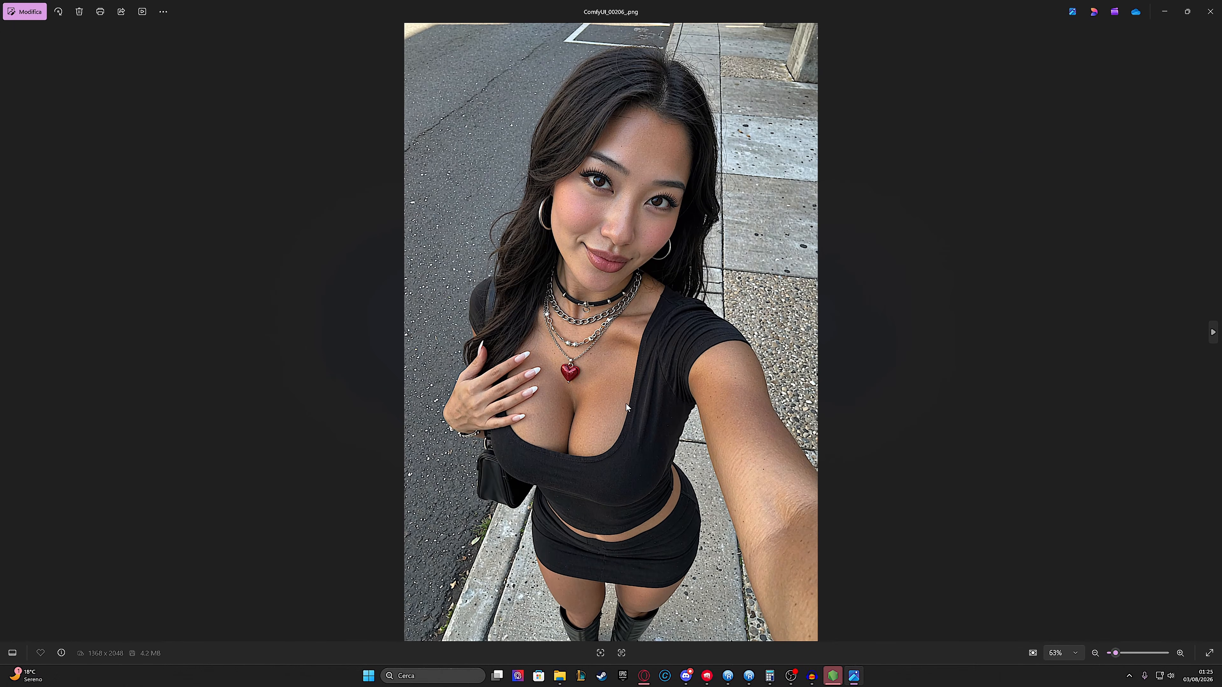
{"action": "scroll", "coordinate": [626, 404], "scroll_direction": "up", "scroll_amount": 5}
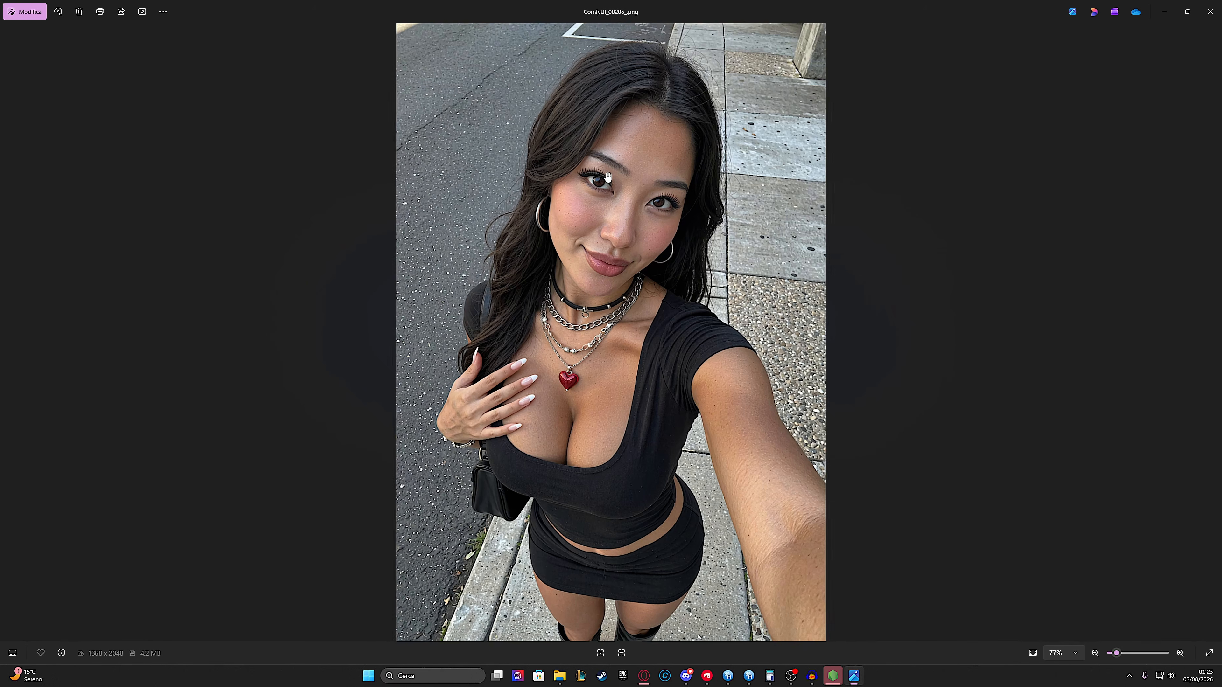
{"action": "scroll", "coordinate": [630, 231], "scroll_direction": "down", "scroll_amount": 5}
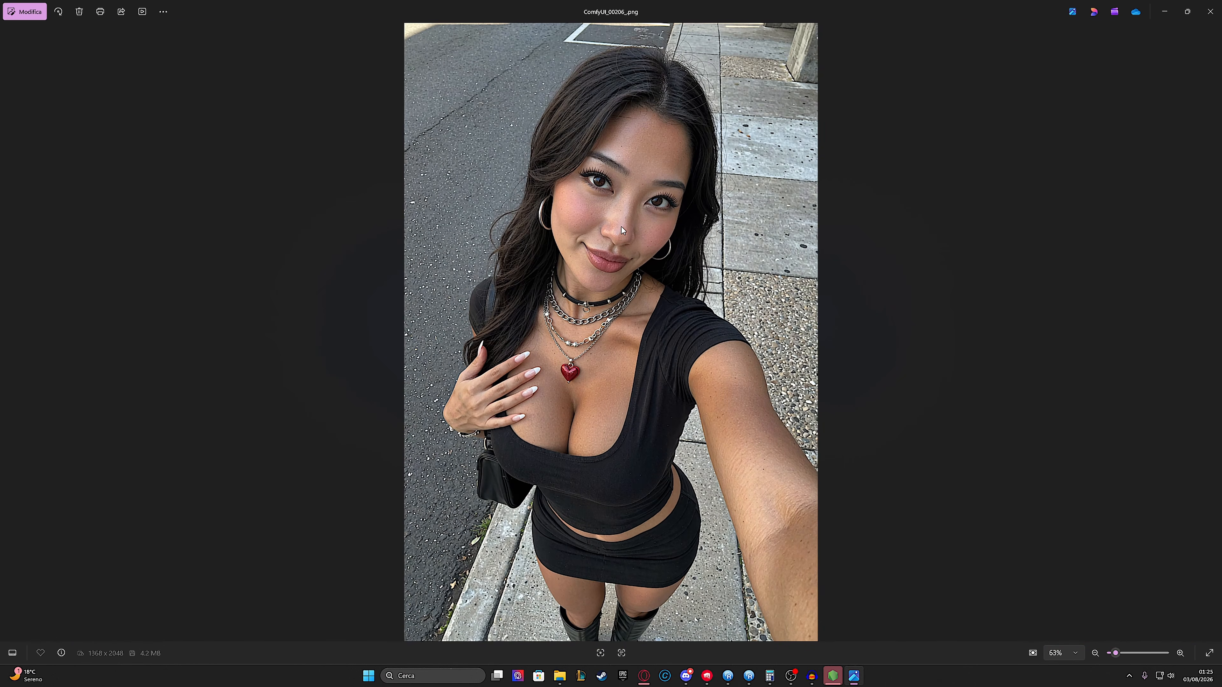
Show the next example image, the SEEDVR2 selfie, and examine its skin texture, eyes and lashes up close
{"action": "key", "text": "Right"}
{"action": "scroll", "coordinate": [562, 182], "scroll_direction": "up", "scroll_amount": 5}
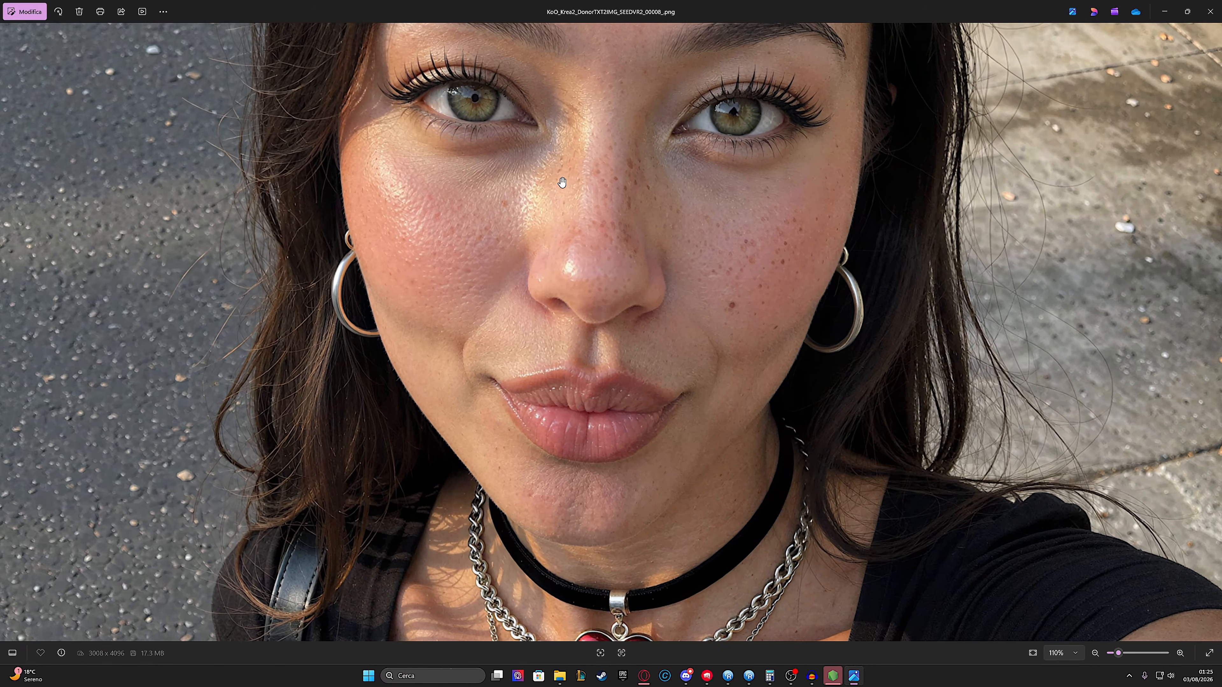
{"action": "scroll", "coordinate": [576, 251], "scroll_direction": "up", "scroll_amount": 2}
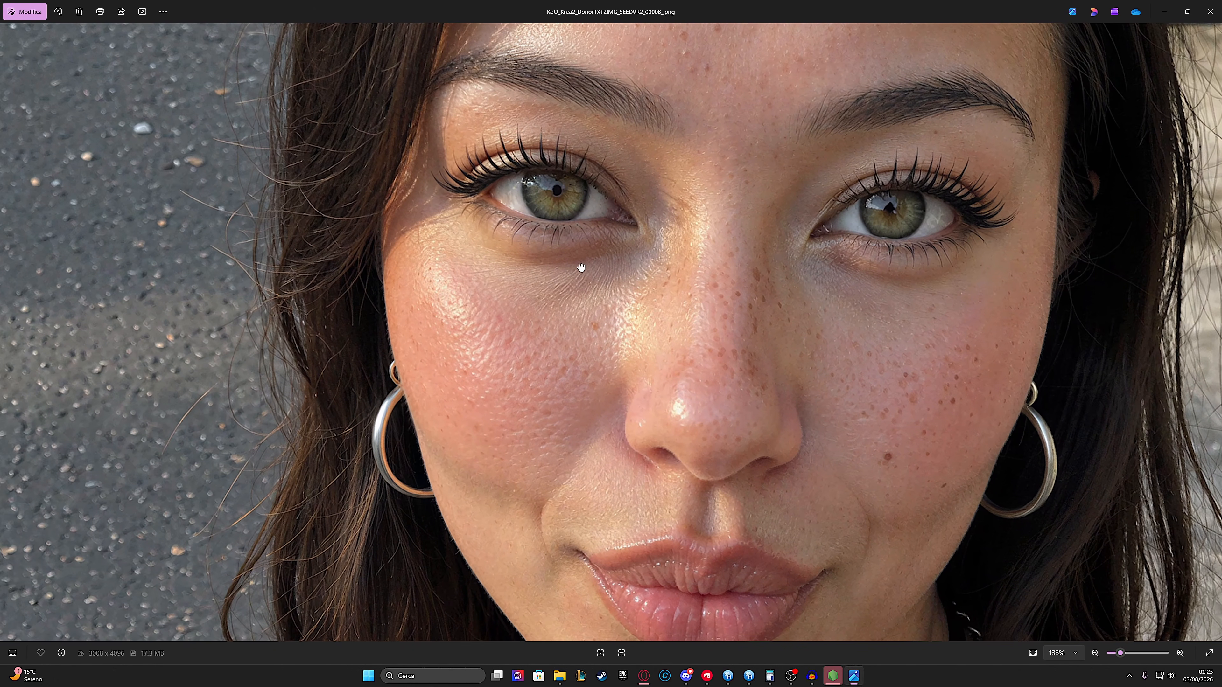
{"action": "left_click_drag", "start_coordinate": [595, 267], "coordinate": [690, 265]}
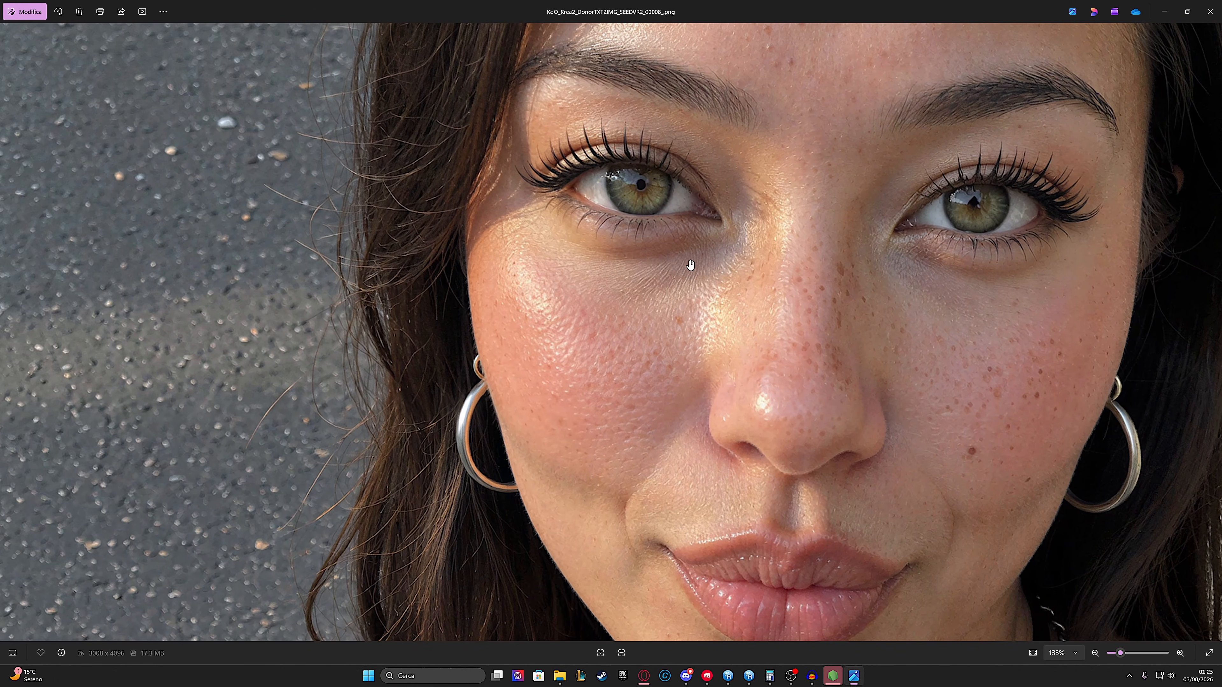
{"action": "scroll", "coordinate": [607, 242], "scroll_direction": "down", "scroll_amount": 6}
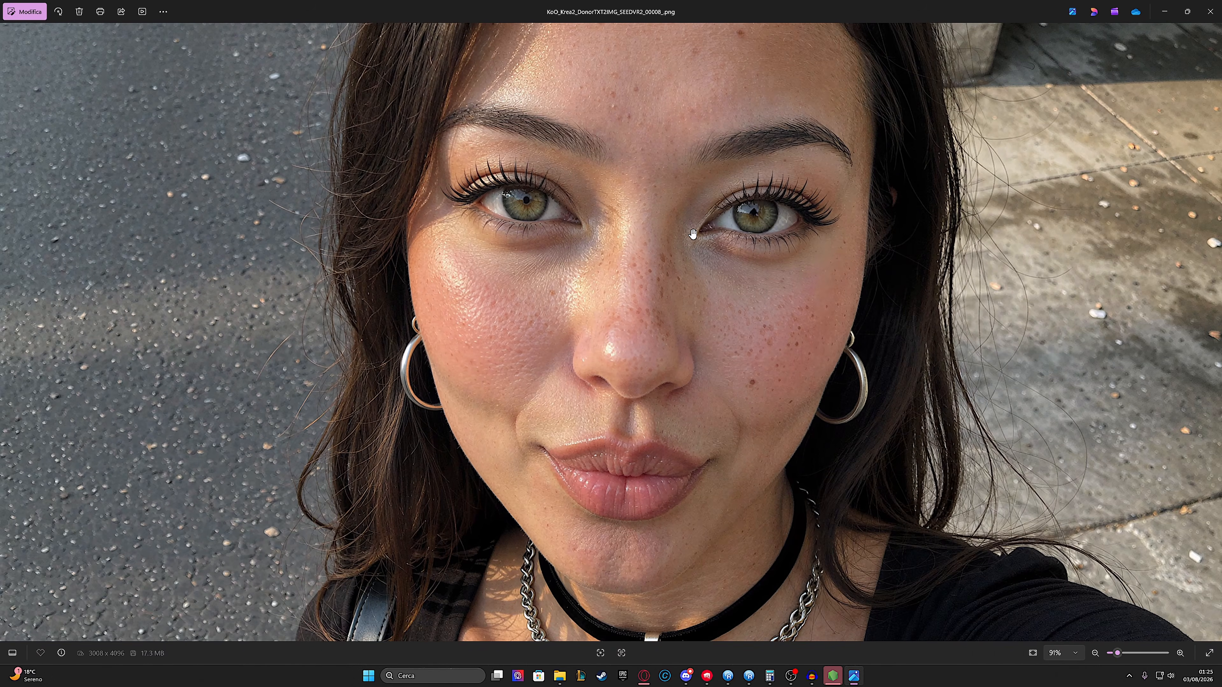
{"action": "scroll", "coordinate": [578, 226], "scroll_direction": "up", "scroll_amount": 1}
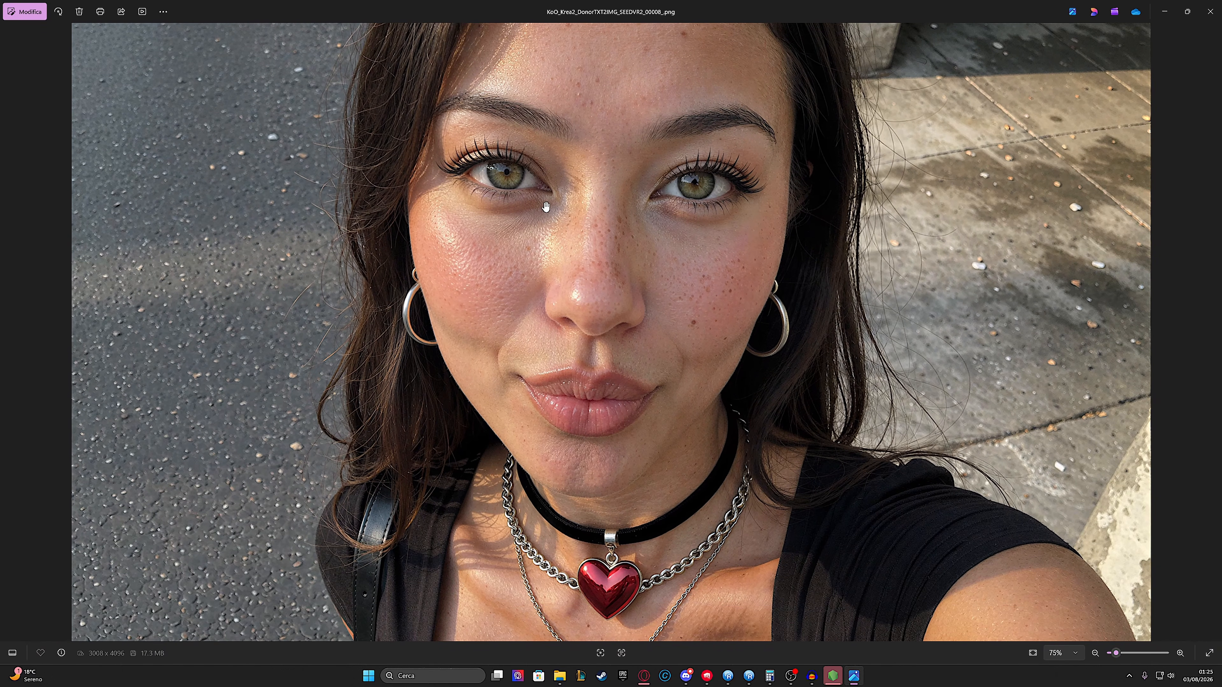
{"action": "scroll", "coordinate": [545, 206], "scroll_direction": "up", "scroll_amount": 1}
{"action": "scroll", "coordinate": [546, 207], "scroll_direction": "down", "scroll_amount": 10}
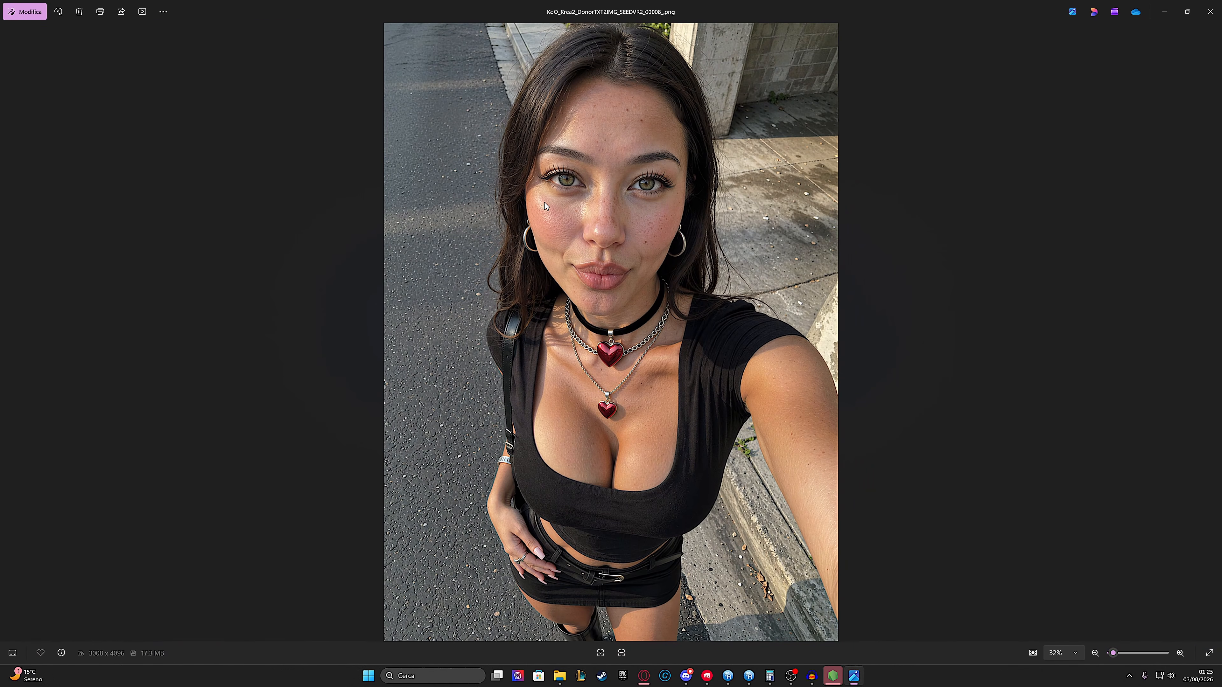
Show the next example image, the sunlit boat selfie, and examine its face, eyes and skin texture up close
{"action": "key", "text": "Right"}
{"action": "scroll", "coordinate": [544, 202], "scroll_direction": "up", "scroll_amount": 8}
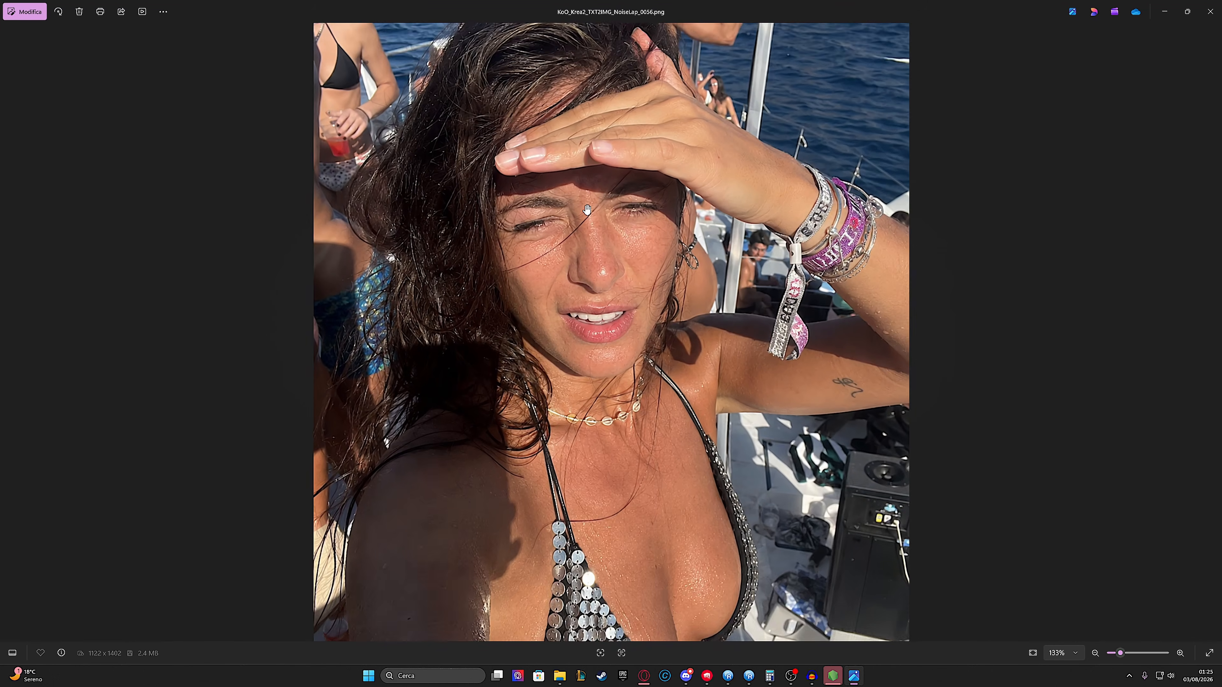
{"action": "scroll", "coordinate": [643, 240], "scroll_direction": "up", "scroll_amount": 1}
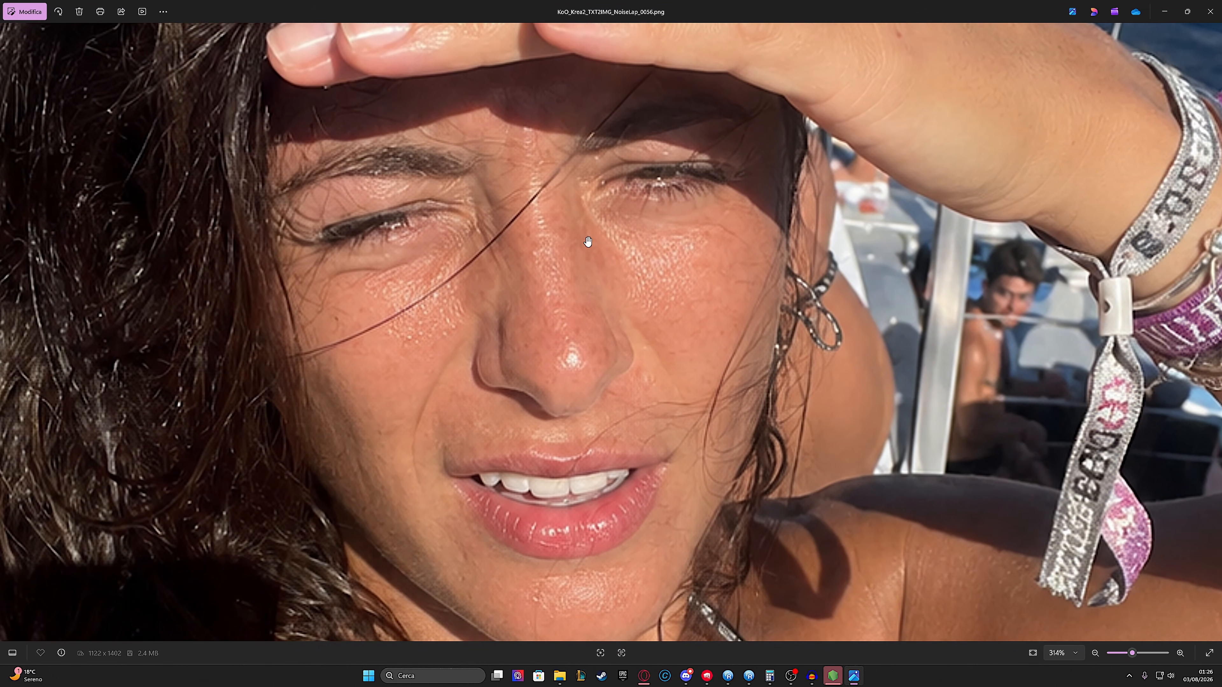
{"action": "scroll", "coordinate": [572, 247], "scroll_direction": "down", "scroll_amount": 6}
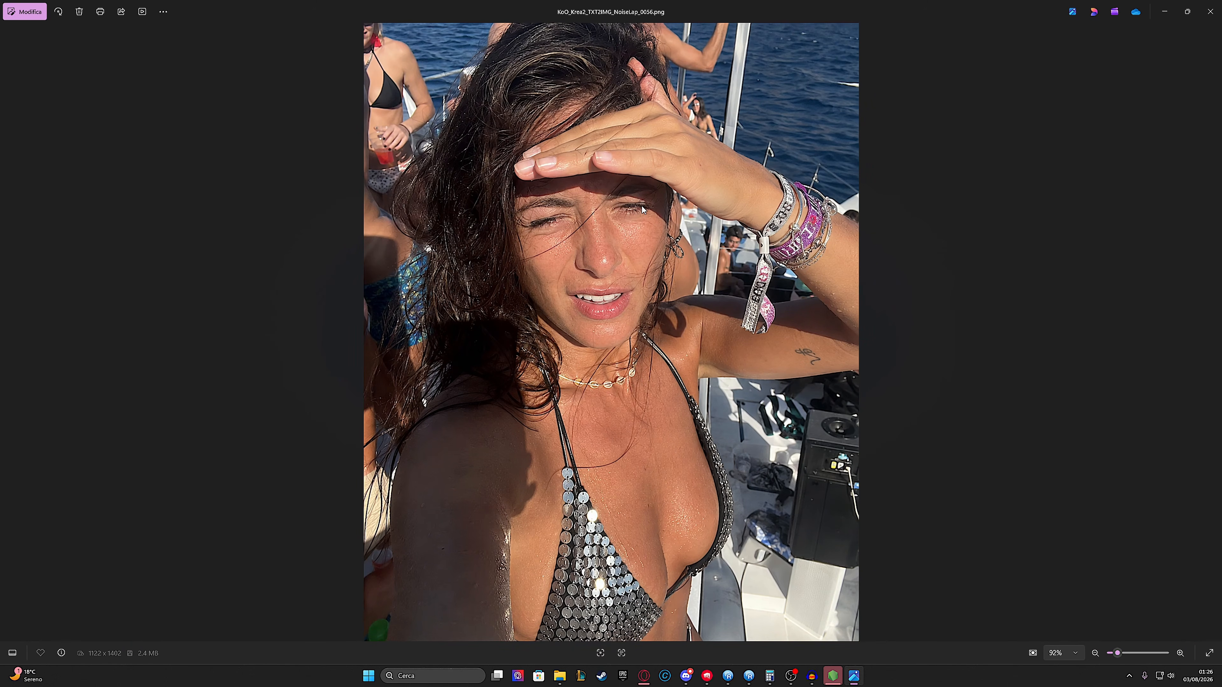
{"action": "scroll", "coordinate": [633, 208], "scroll_direction": "up", "scroll_amount": 6}
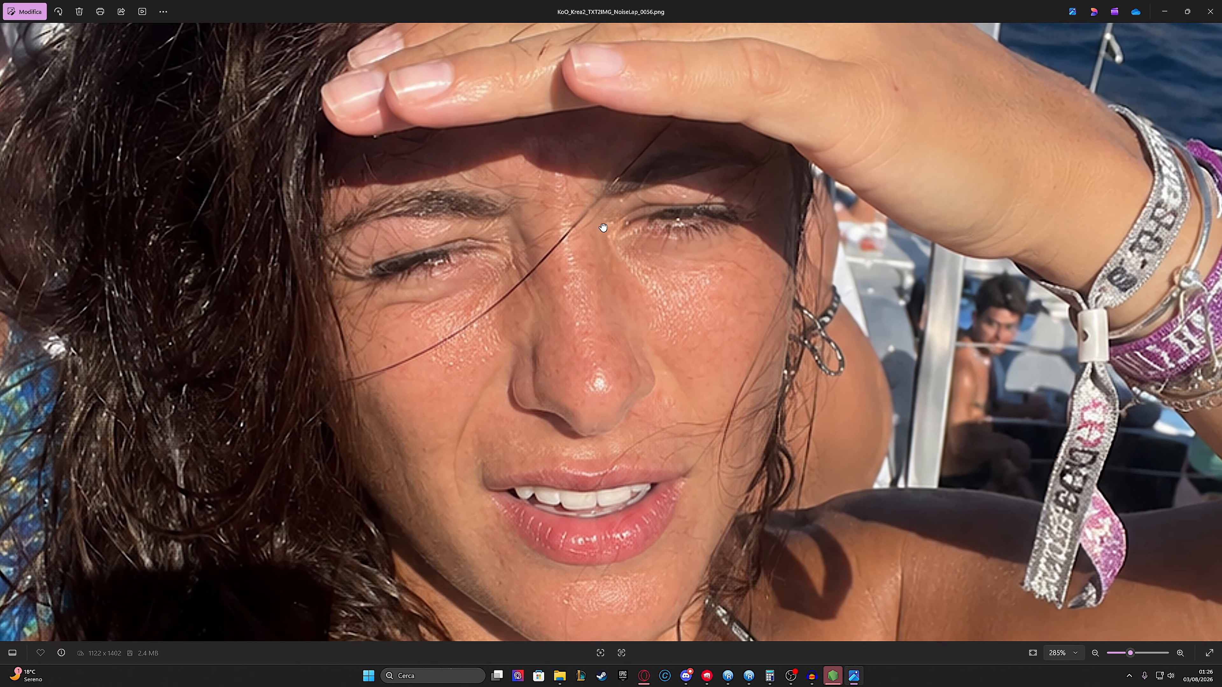
{"action": "scroll", "coordinate": [647, 256], "scroll_direction": "down", "scroll_amount": 6}
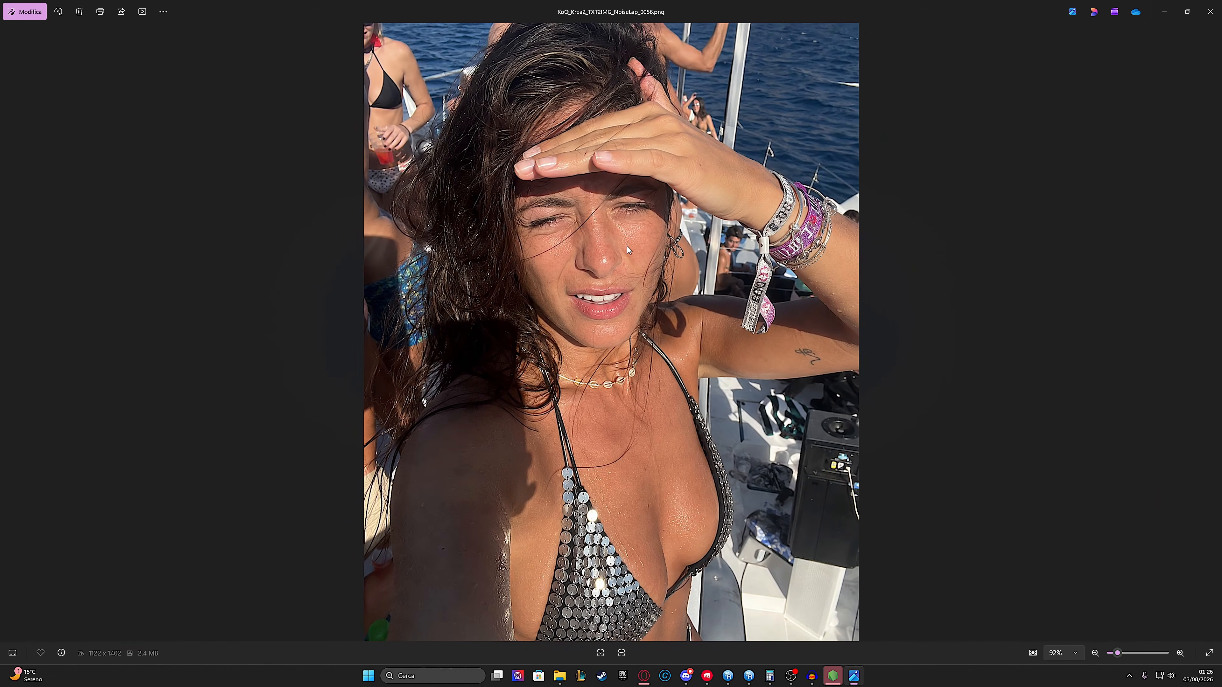
Show the next example image, the woman in a pink-and-black crochet hood, and inspect her freckles and eye makeup up close
{"action": "key", "text": "Right"}
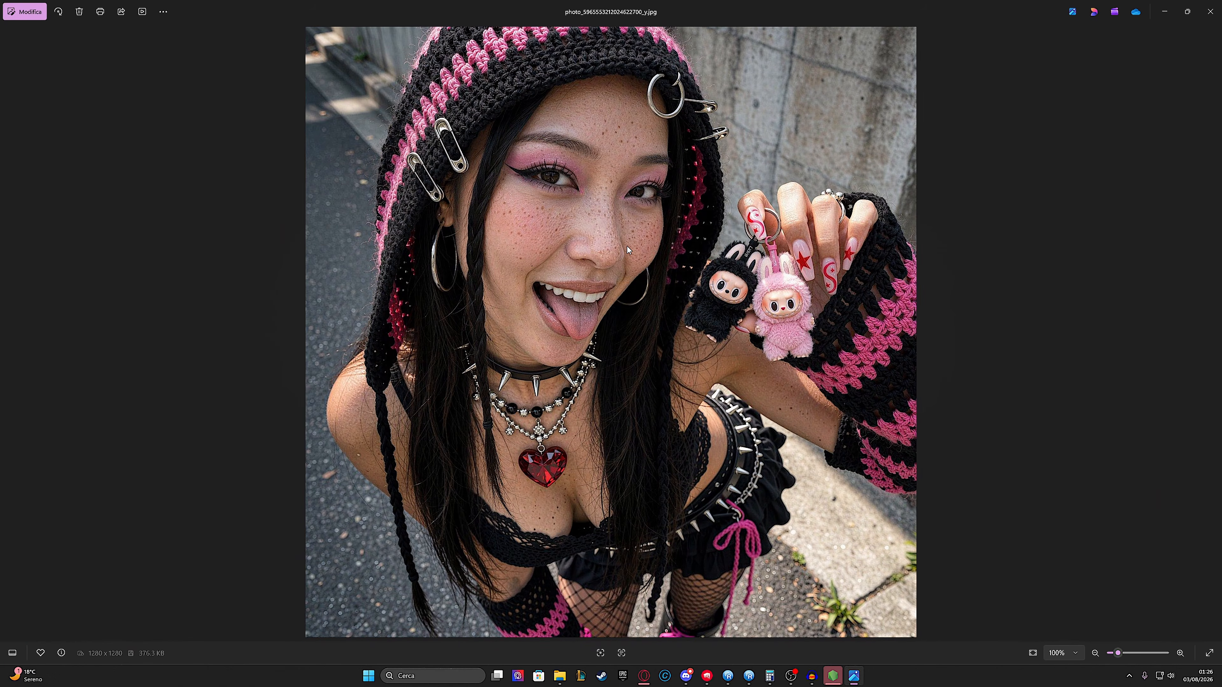
{"action": "scroll", "coordinate": [614, 292], "scroll_direction": "up", "scroll_amount": 3}
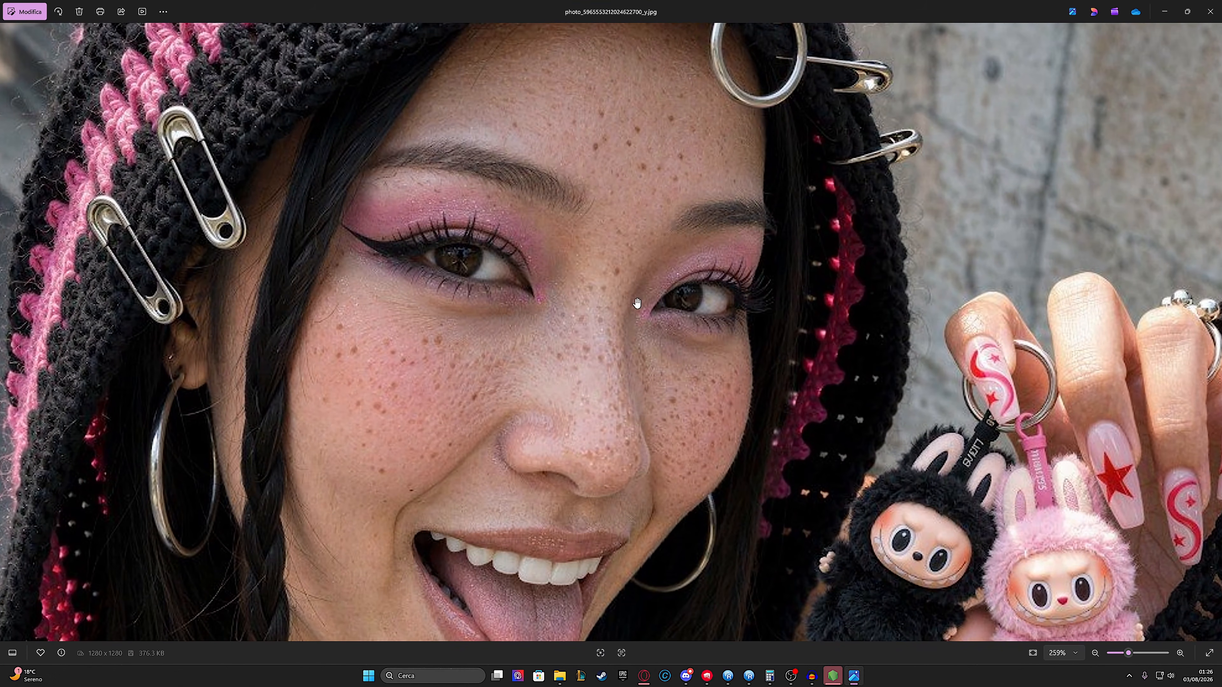
{"action": "scroll", "coordinate": [522, 279], "scroll_direction": "down", "scroll_amount": 1}
{"action": "scroll", "coordinate": [523, 279], "scroll_direction": "down", "scroll_amount": 3}
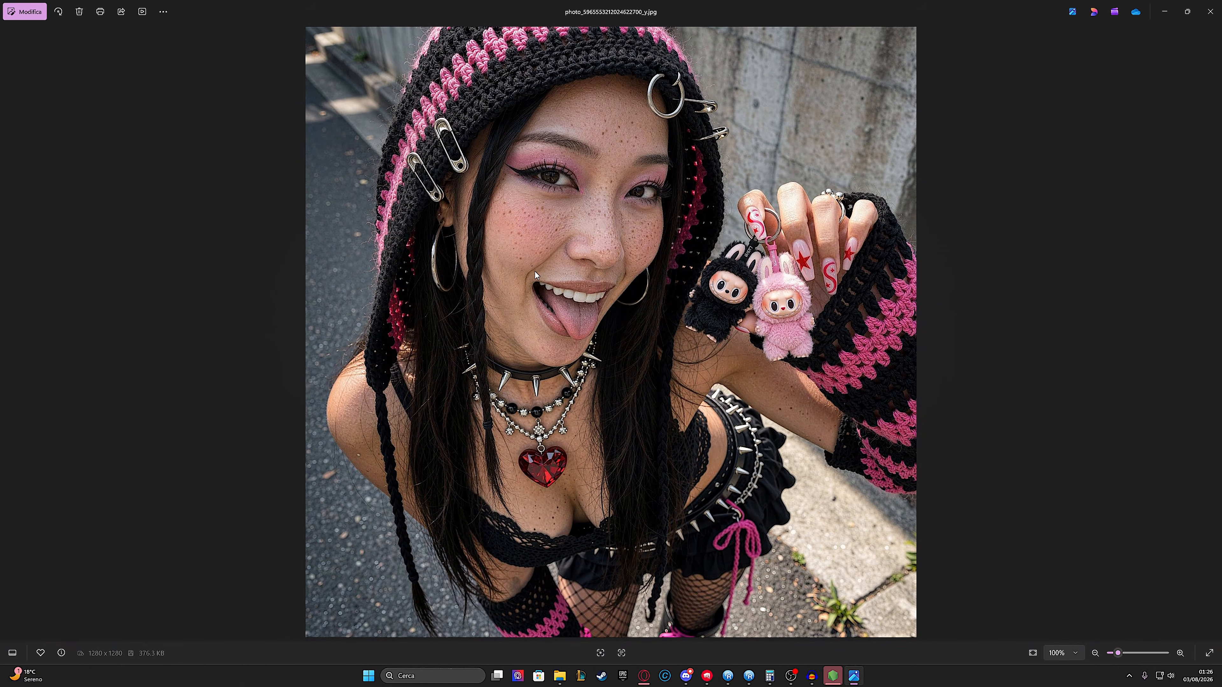
Show the next example image, the selfie with blue braids and feathers, and inspect its face gems and skin up close
{"action": "key", "text": "Right"}
{"action": "scroll", "coordinate": [706, 217], "scroll_direction": "up", "scroll_amount": 3}
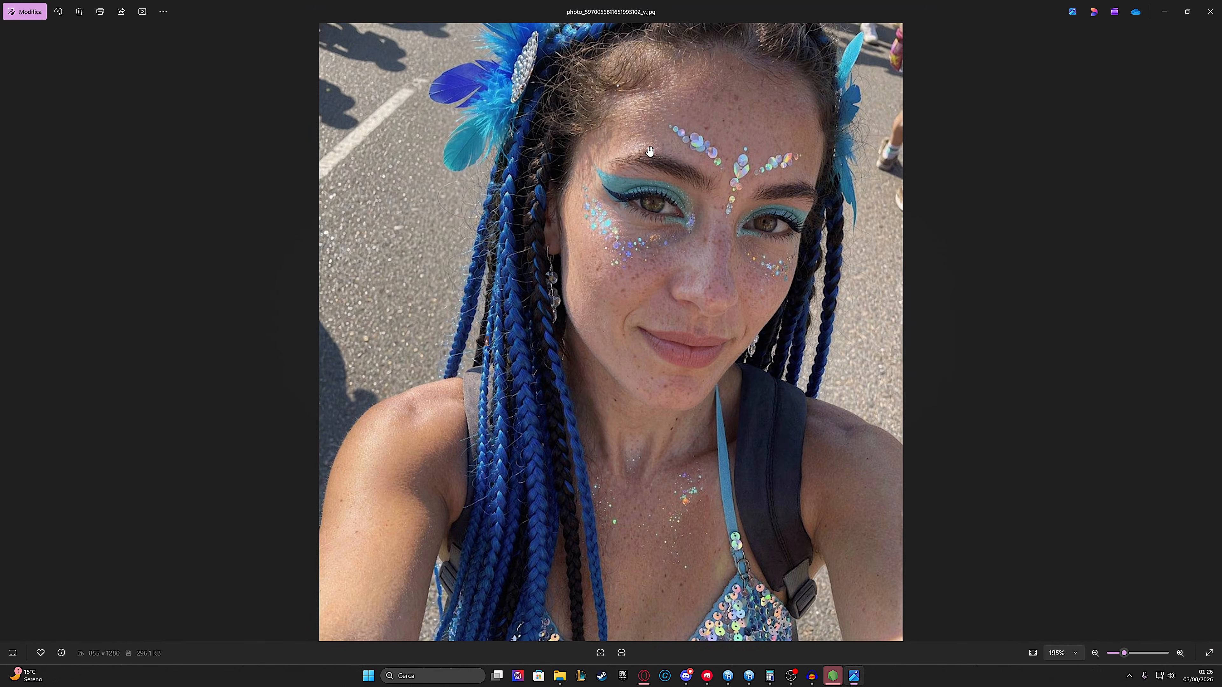
{"action": "left_click_drag", "start_coordinate": [707, 218], "coordinate": [648, 269]}
{"action": "left_click_drag", "start_coordinate": [667, 164], "coordinate": [650, 183]}
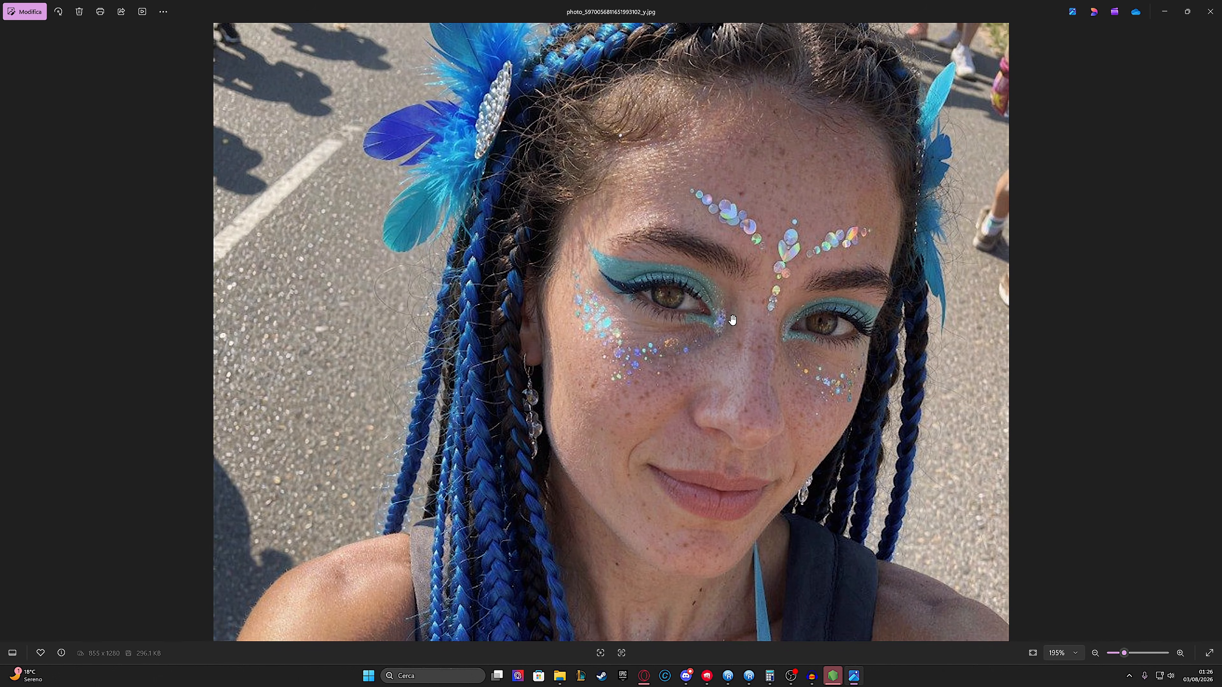
{"action": "scroll", "coordinate": [732, 319], "scroll_direction": "down", "scroll_amount": 2}
Go through the example images again and examine the face in the SEEDVR2 street selfie at 100% zoom
{"action": "key", "text": "Right"}
{"action": "key", "text": "Right"}
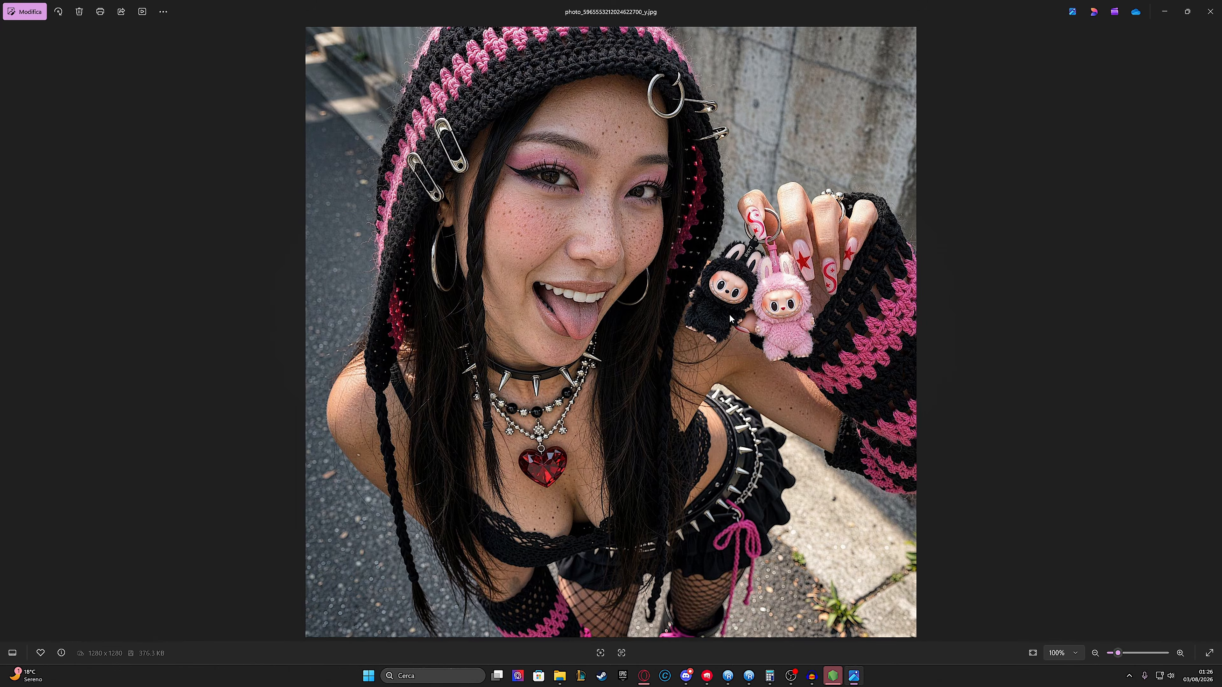
{"action": "scroll", "coordinate": [606, 211], "scroll_direction": "up", "scroll_amount": 5}
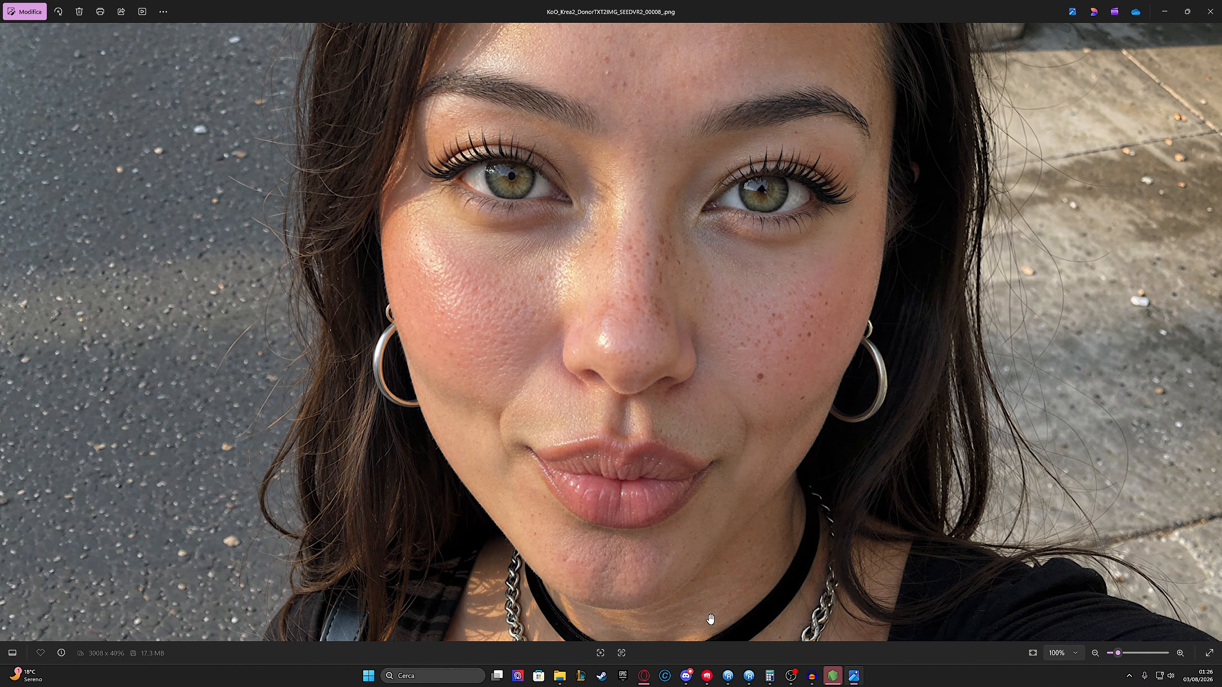
Switch to Discord to view the workflows-and-nodes forum of the KoO.Ai Lab server
{"action": "left_click", "coordinate": [688, 676]}
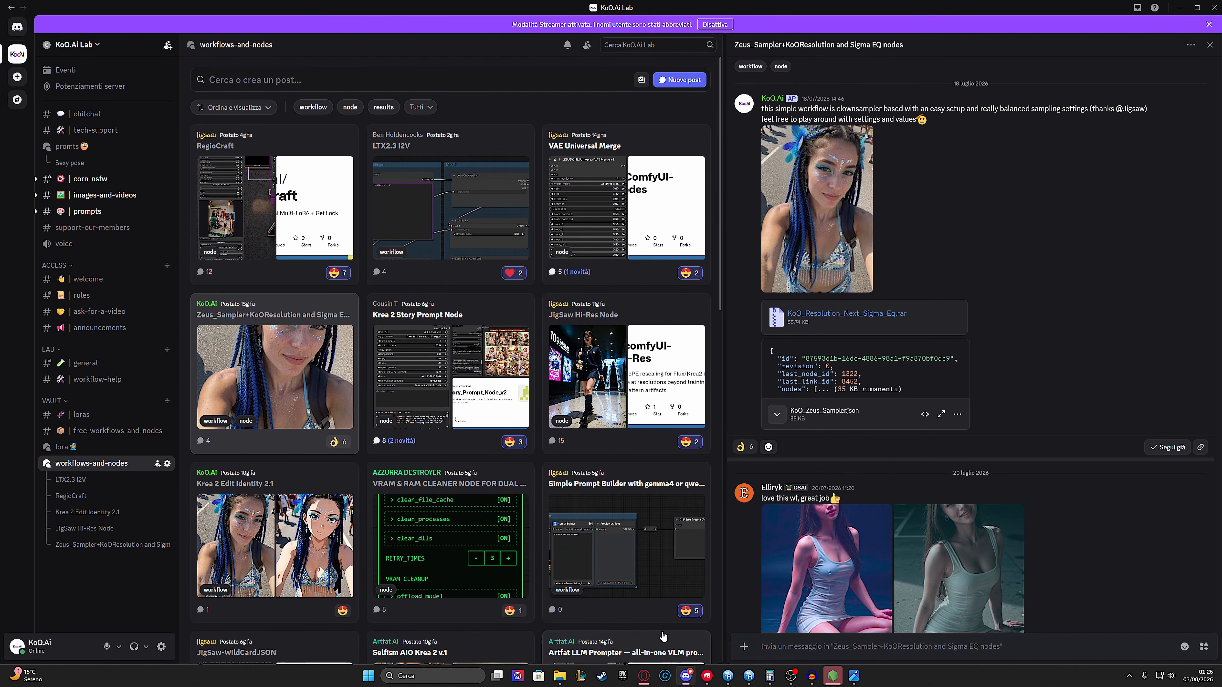